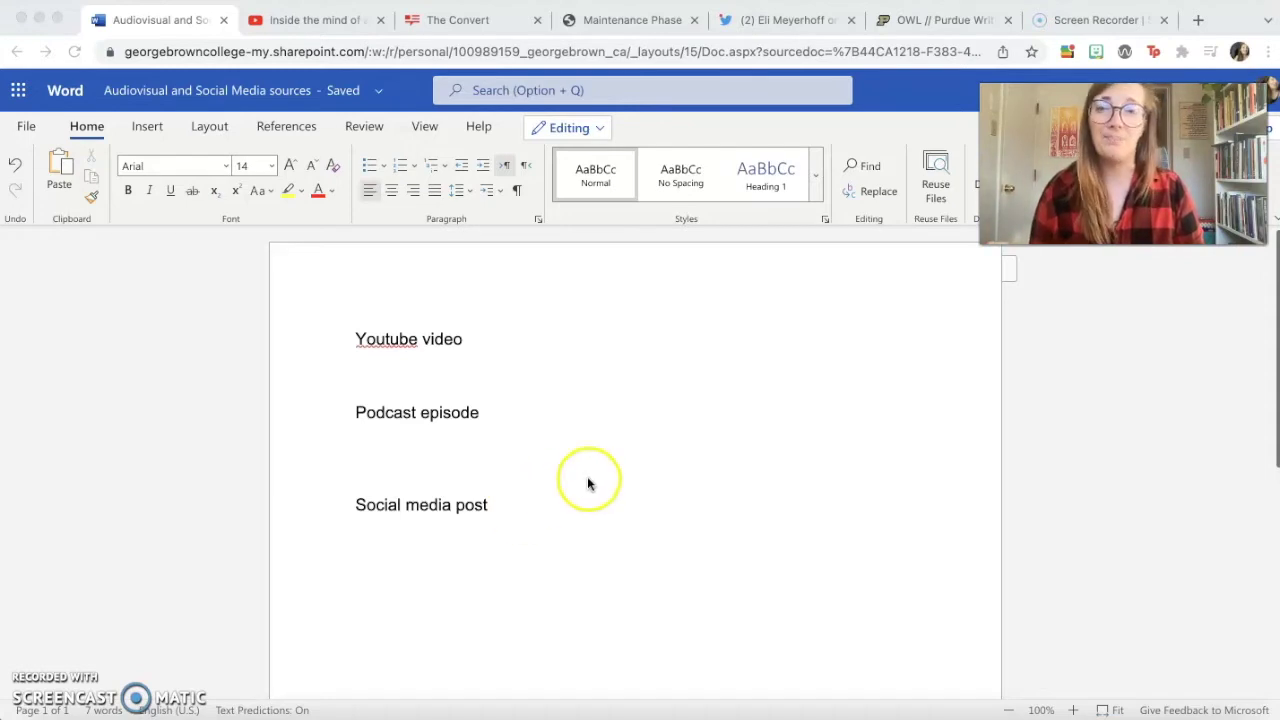
Step: Go to the APA Formatting and Style Guide on the Purdue OWL site
left_click(930, 22)
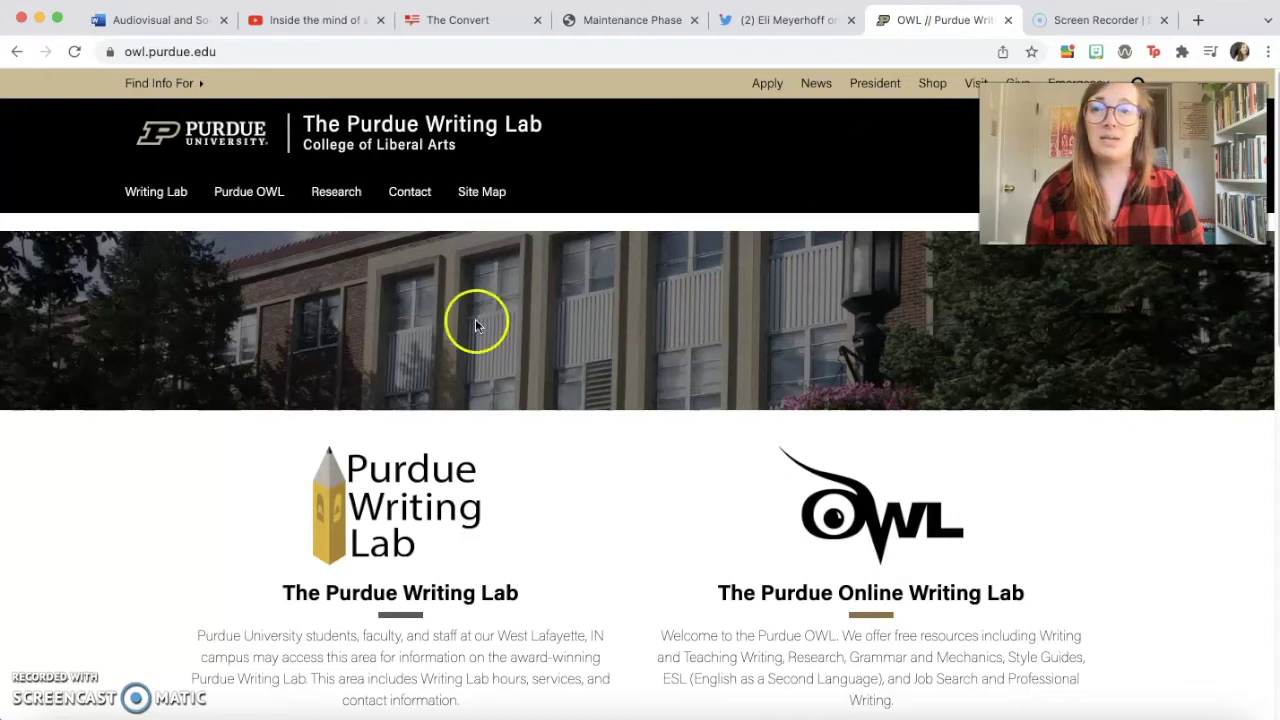
scroll(581, 355, "down", 5)
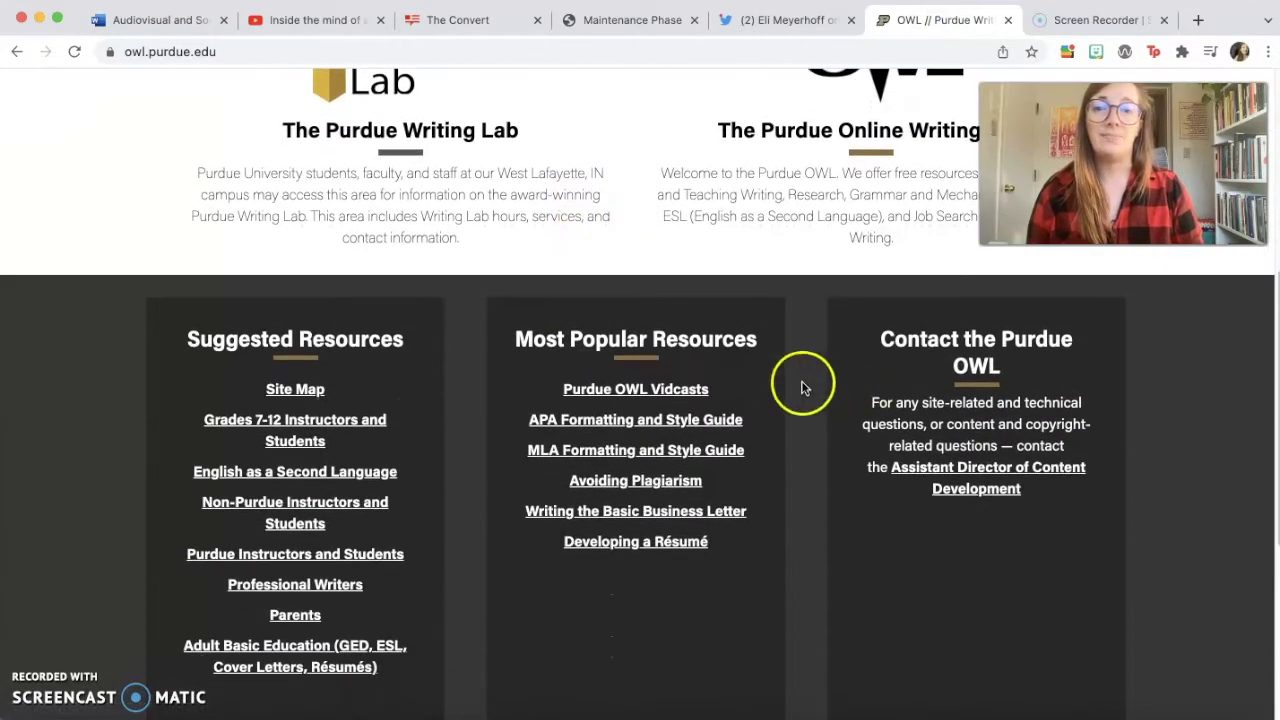
left_click(707, 421)
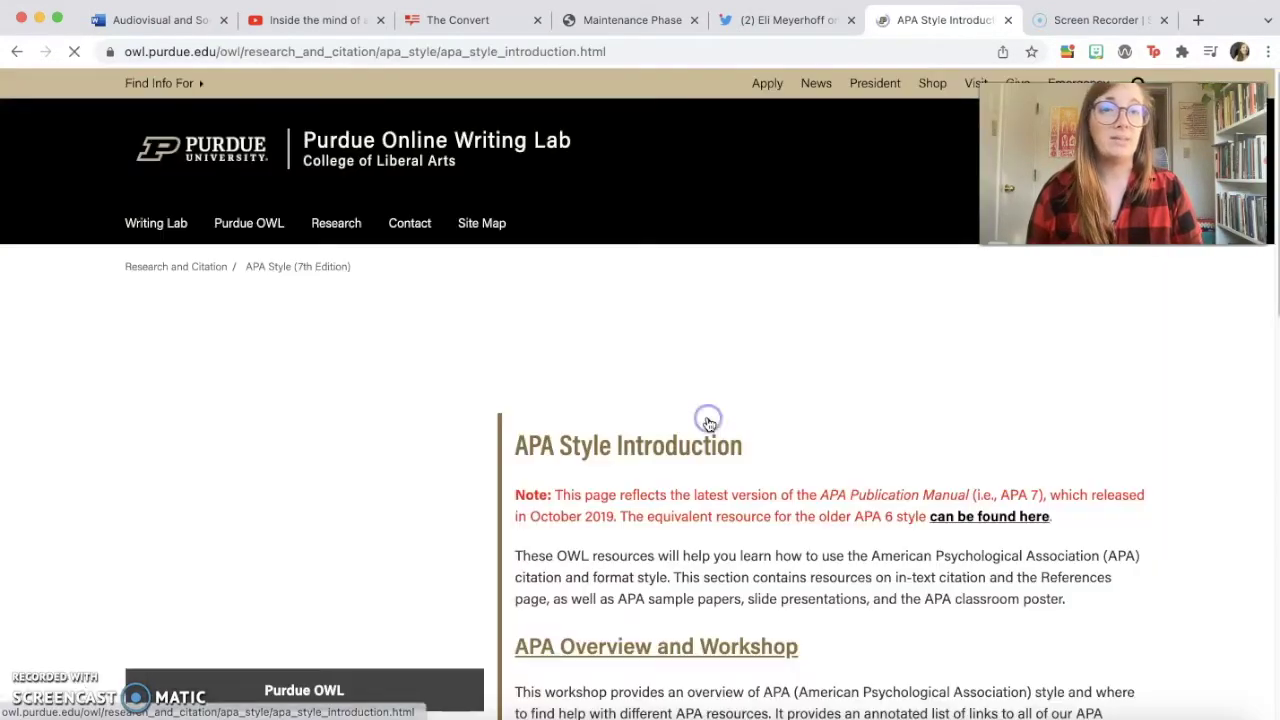
scroll(409, 427, "down", 5)
scroll(409, 427, "down", 1)
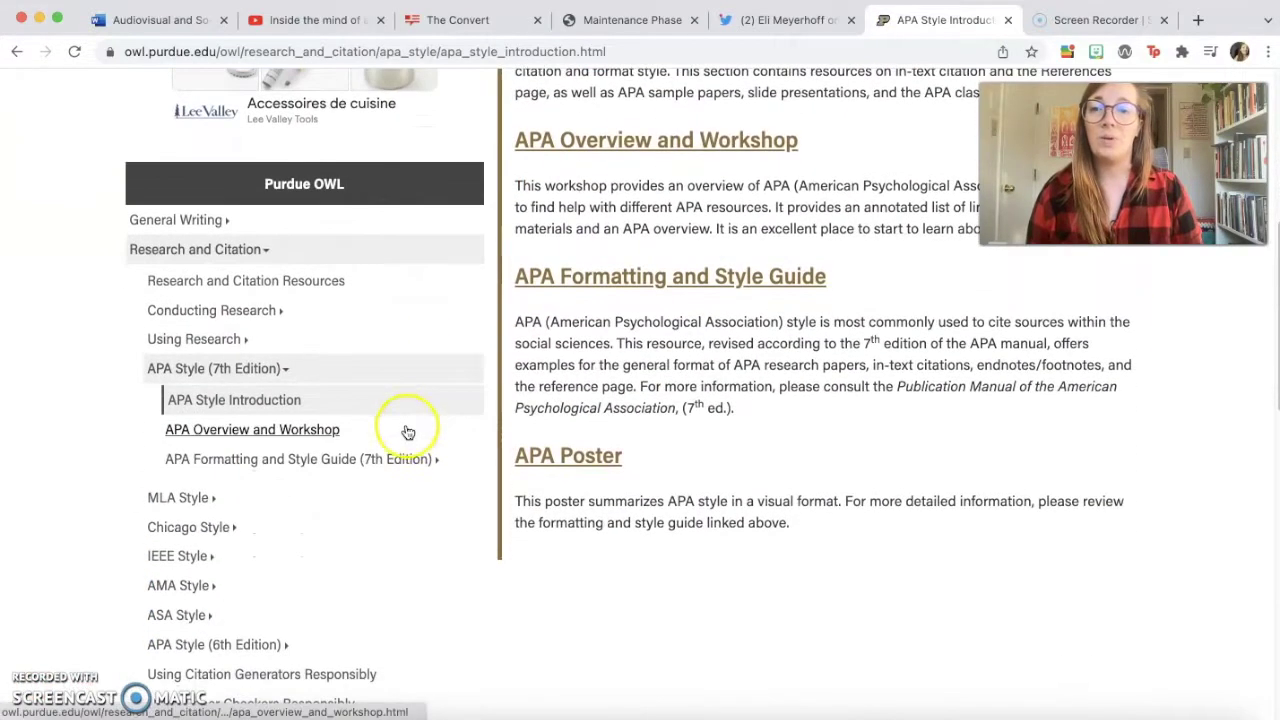
Step: Open Reference List: Audiovisual Media and select the YouTube video reference template
mouse_move(400, 458)
scroll(400, 446, "down", 2)
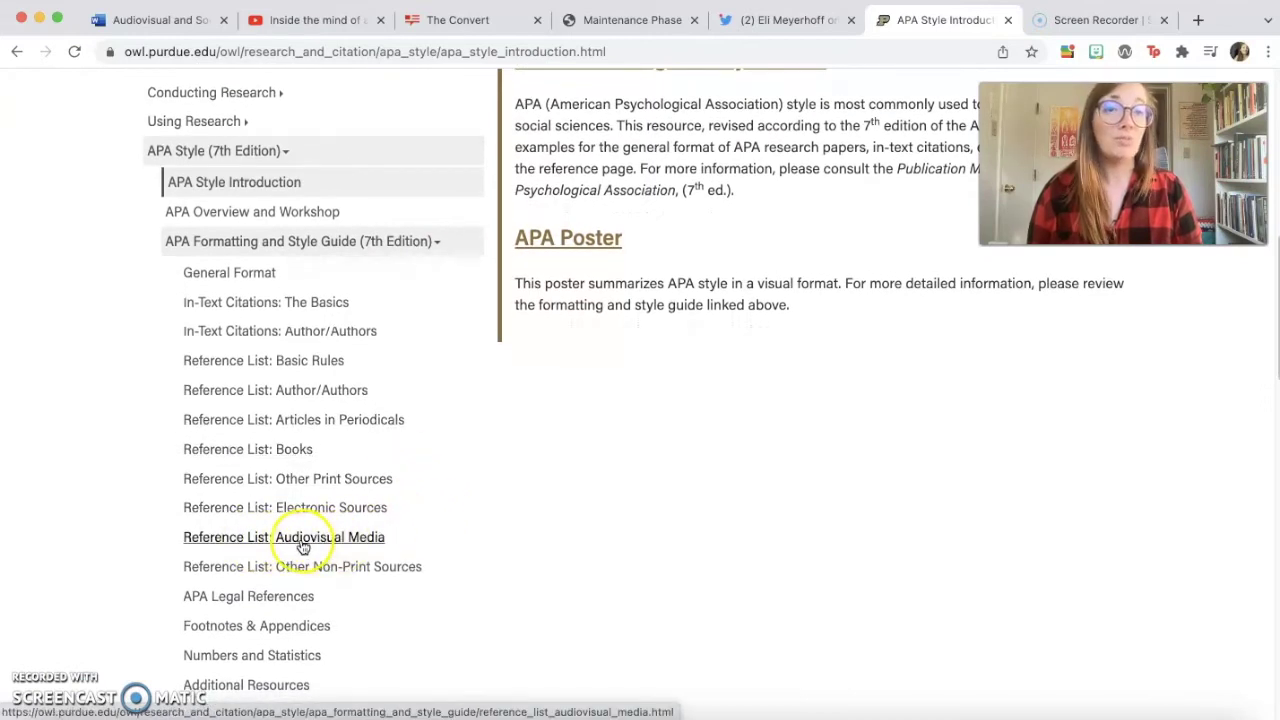
left_click(303, 547)
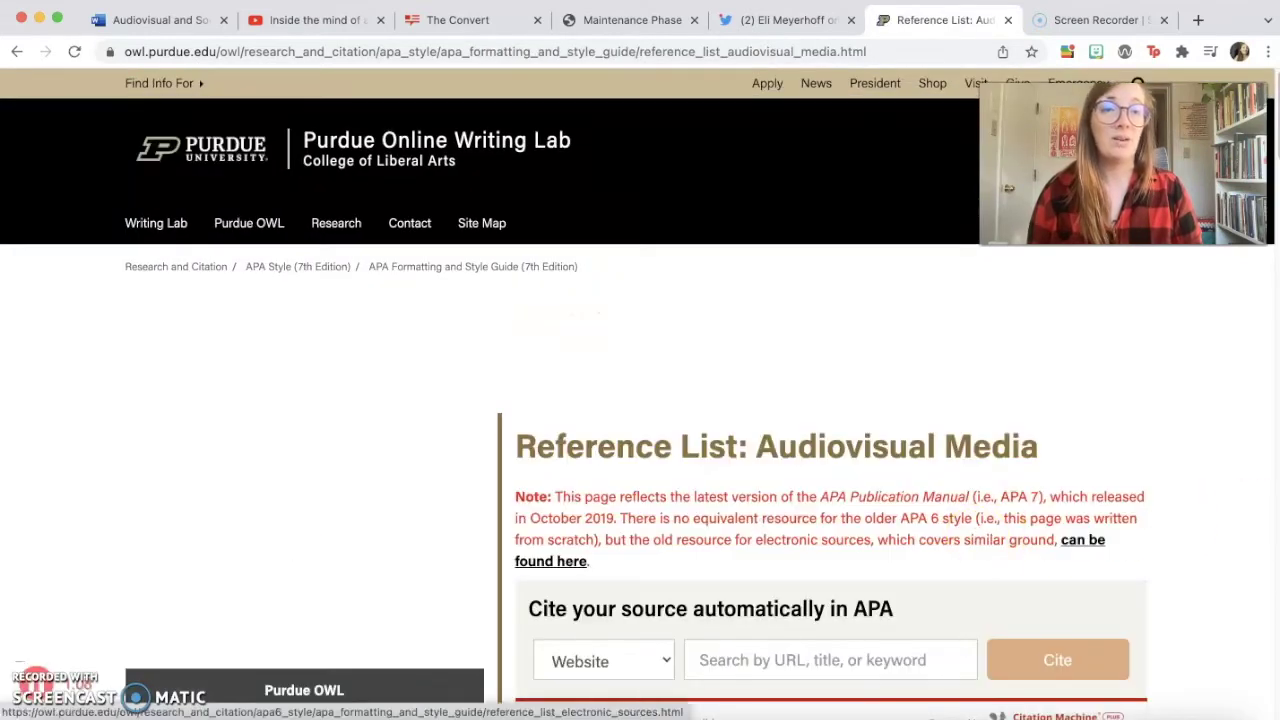
scroll(1234, 506, "down", 4)
scroll(1235, 505, "down", 2)
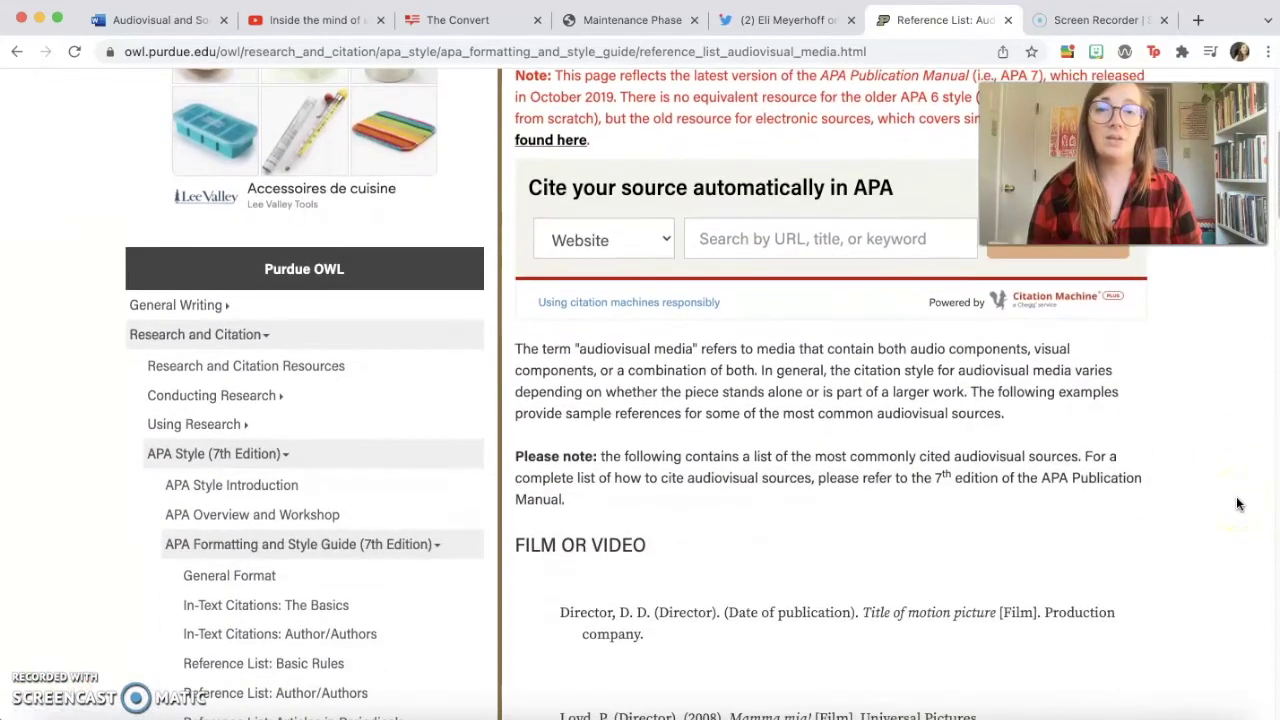
scroll(1049, 434, "down", 6)
scroll(1049, 438, "down", 5)
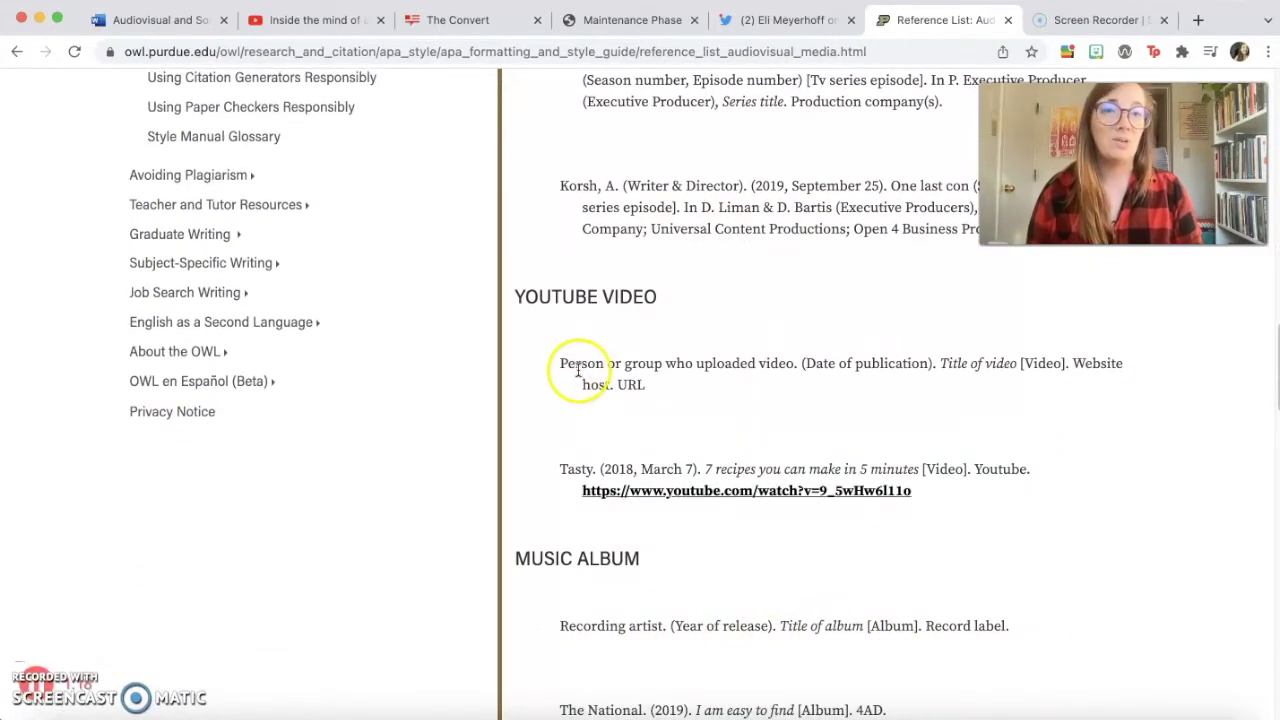
scroll(570, 362, "up", 1)
left_click_drag(560, 364, 675, 398)
key("super+c")
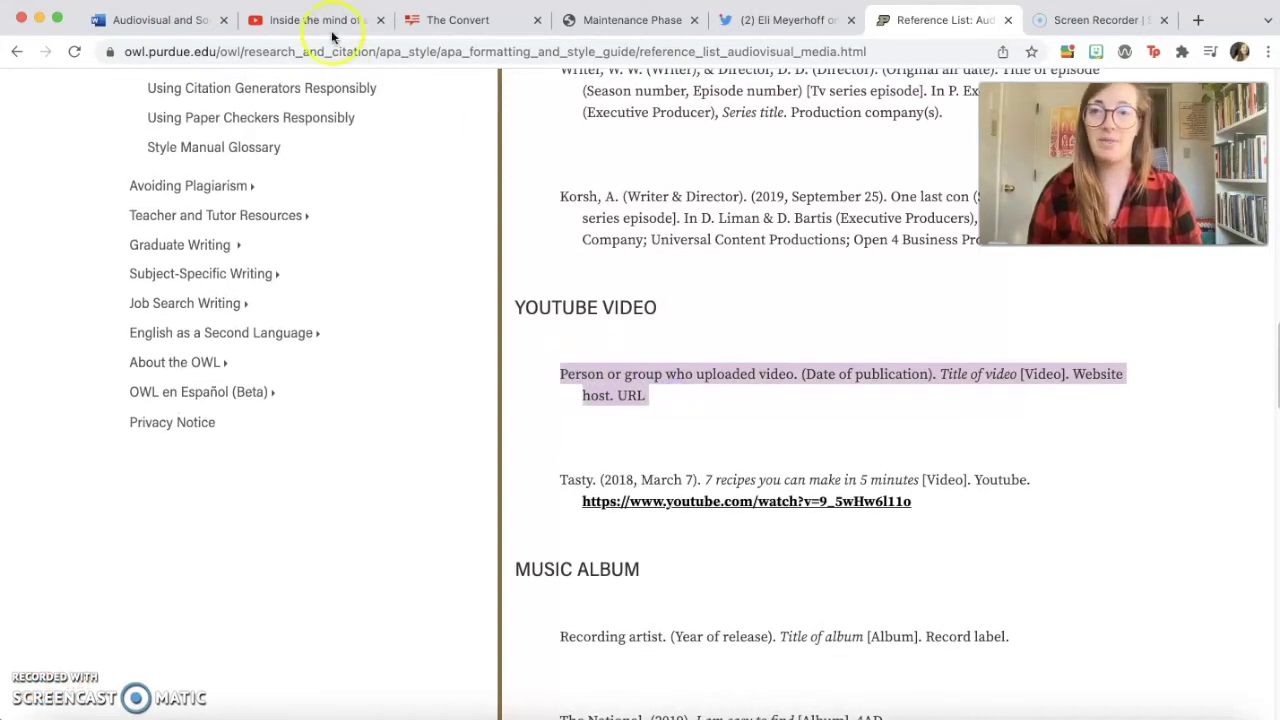
Step: Paste the YouTube template under the Youtube video heading with a hanging indent
left_click(155, 22)
left_click(482, 340)
key("Return")
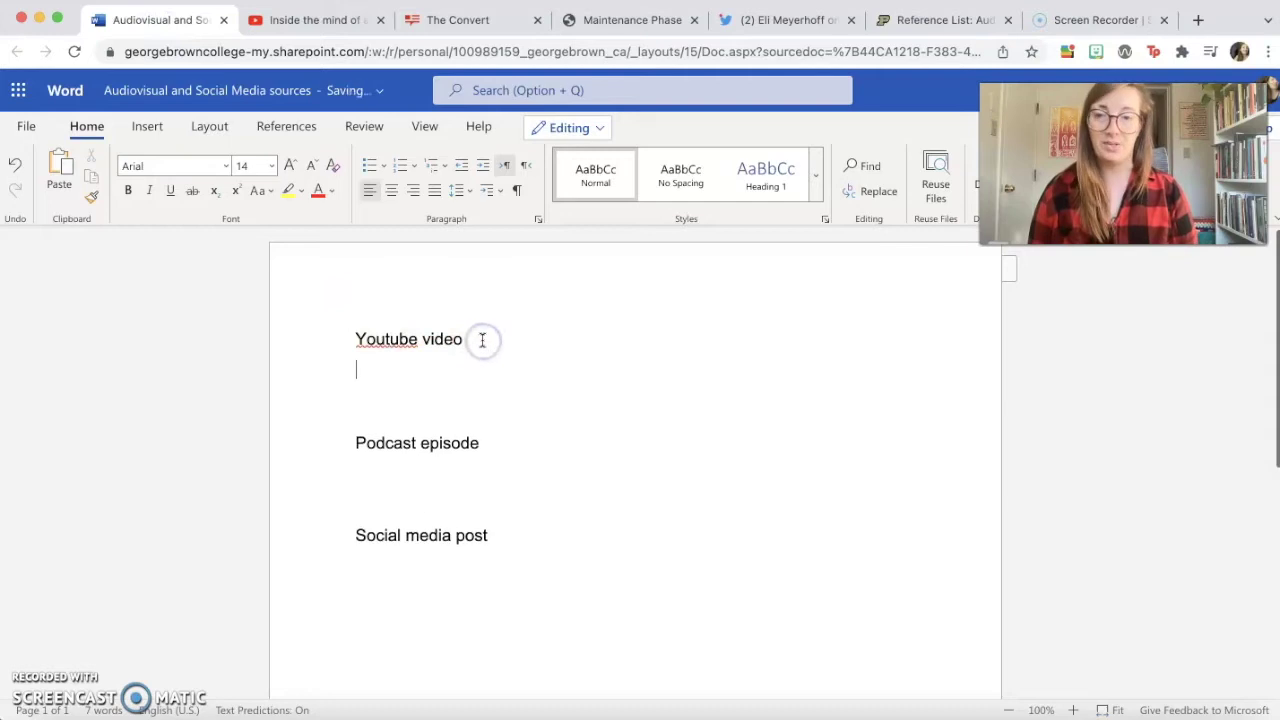
key("super+v")
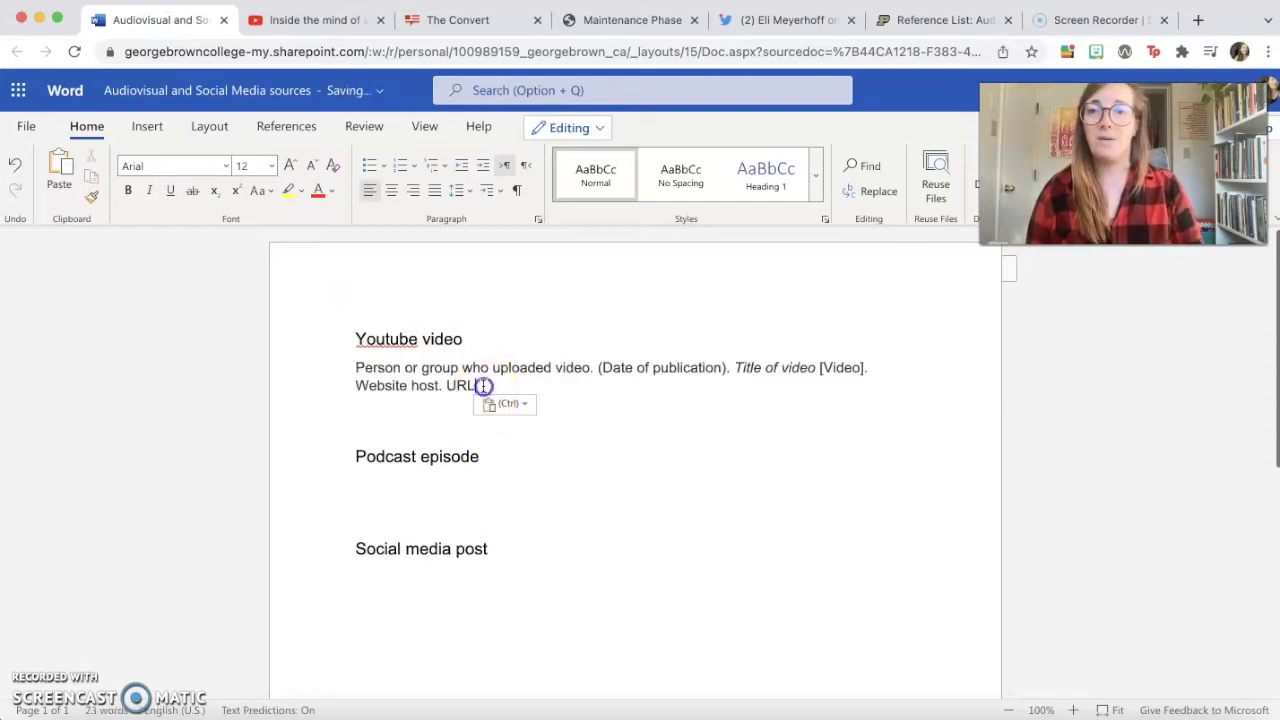
left_click_drag(472, 386, 274, 366)
left_click(489, 190)
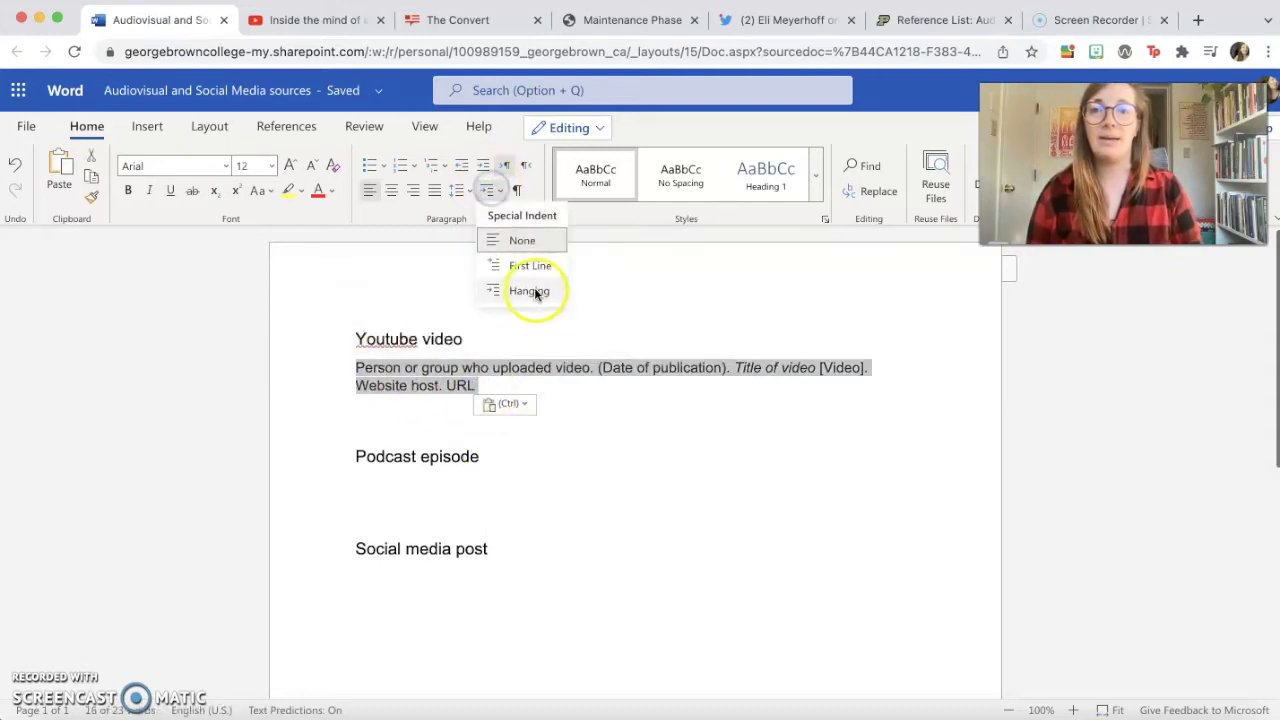
left_click(529, 290)
left_click(686, 408)
Step: Review the pasted template, marking its author portion
scroll(639, 403, "down", 1)
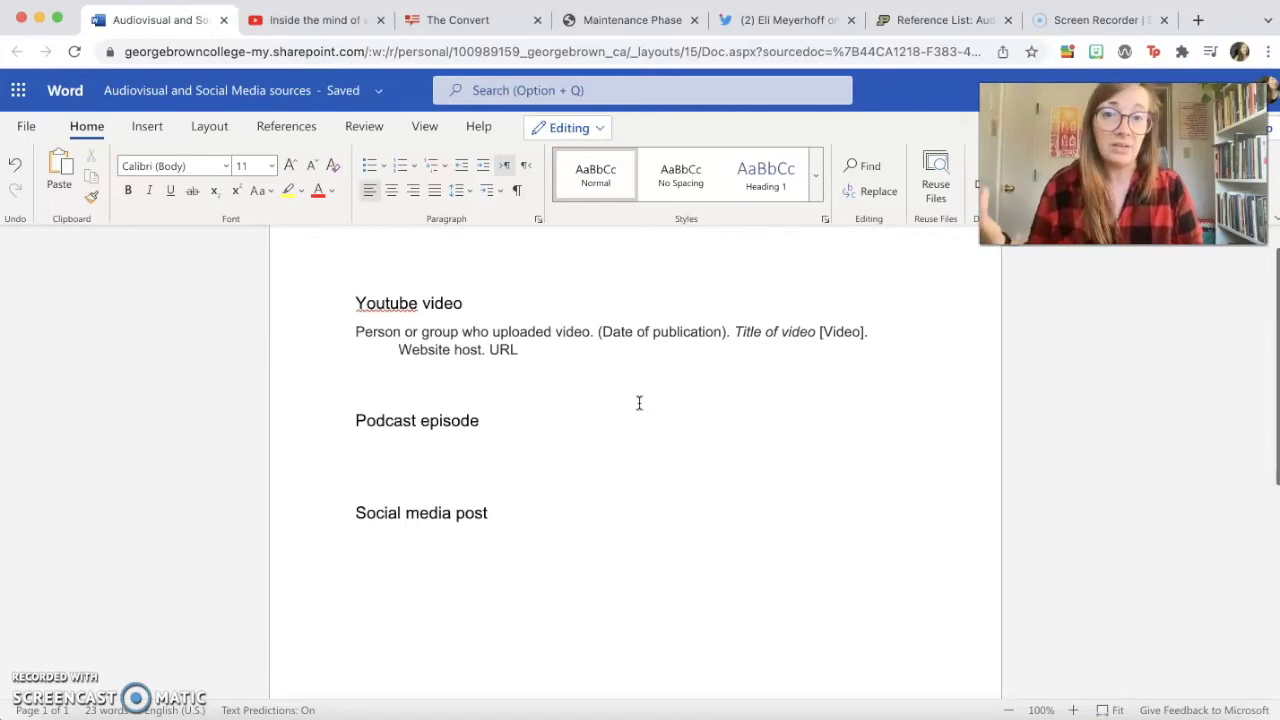
left_click(594, 392)
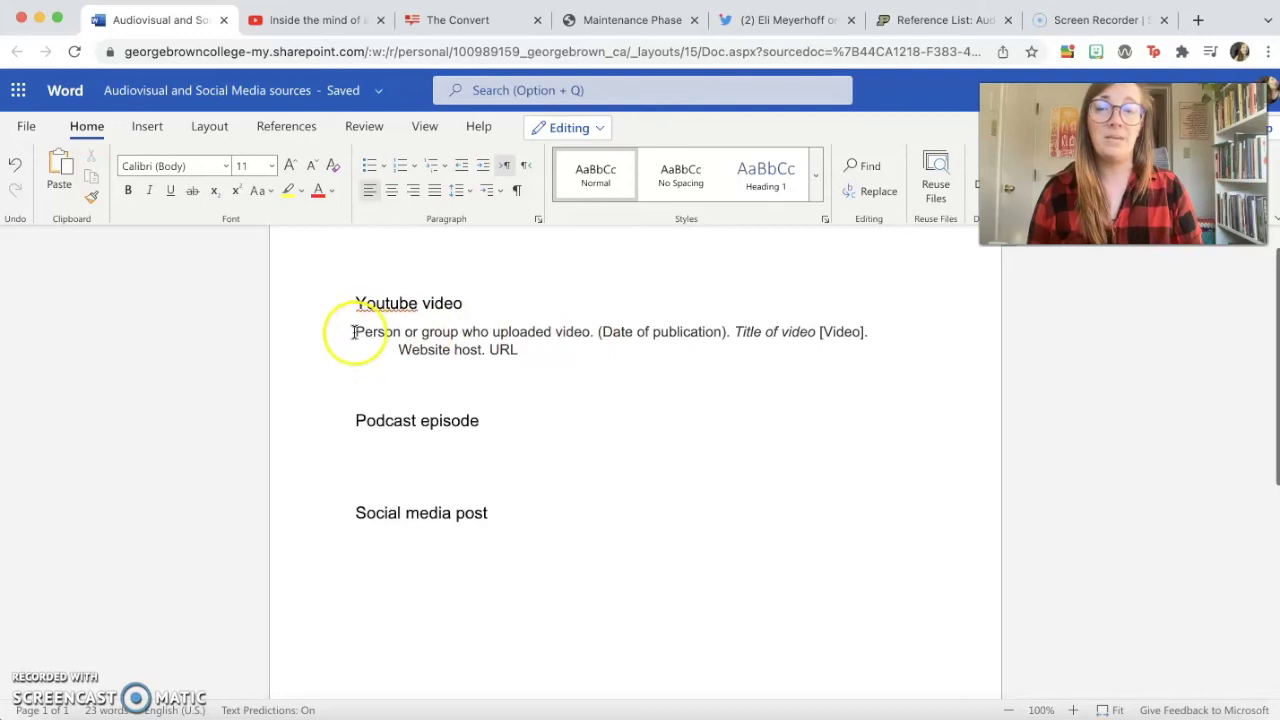
left_click_drag(355, 332, 597, 334)
left_click(406, 404)
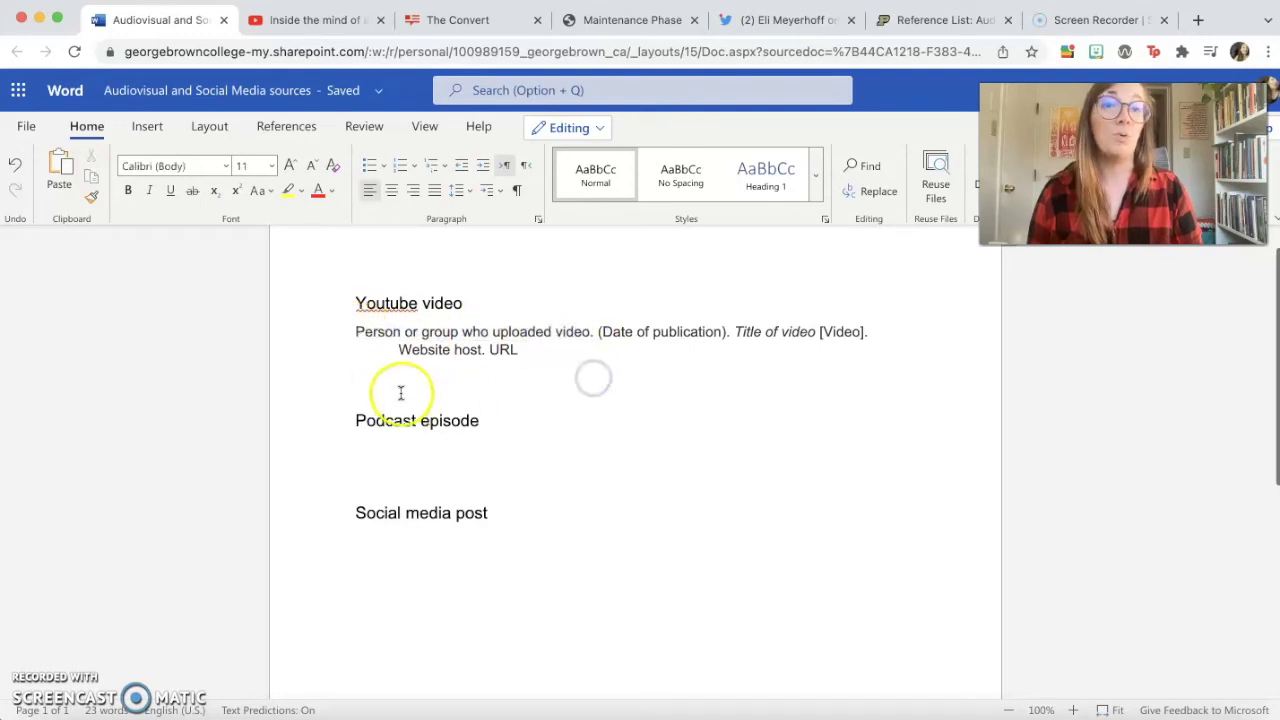
Step: Scroll the TED talk page to see its title, TED channel and 6 Apr 2016 date
left_click(313, 22)
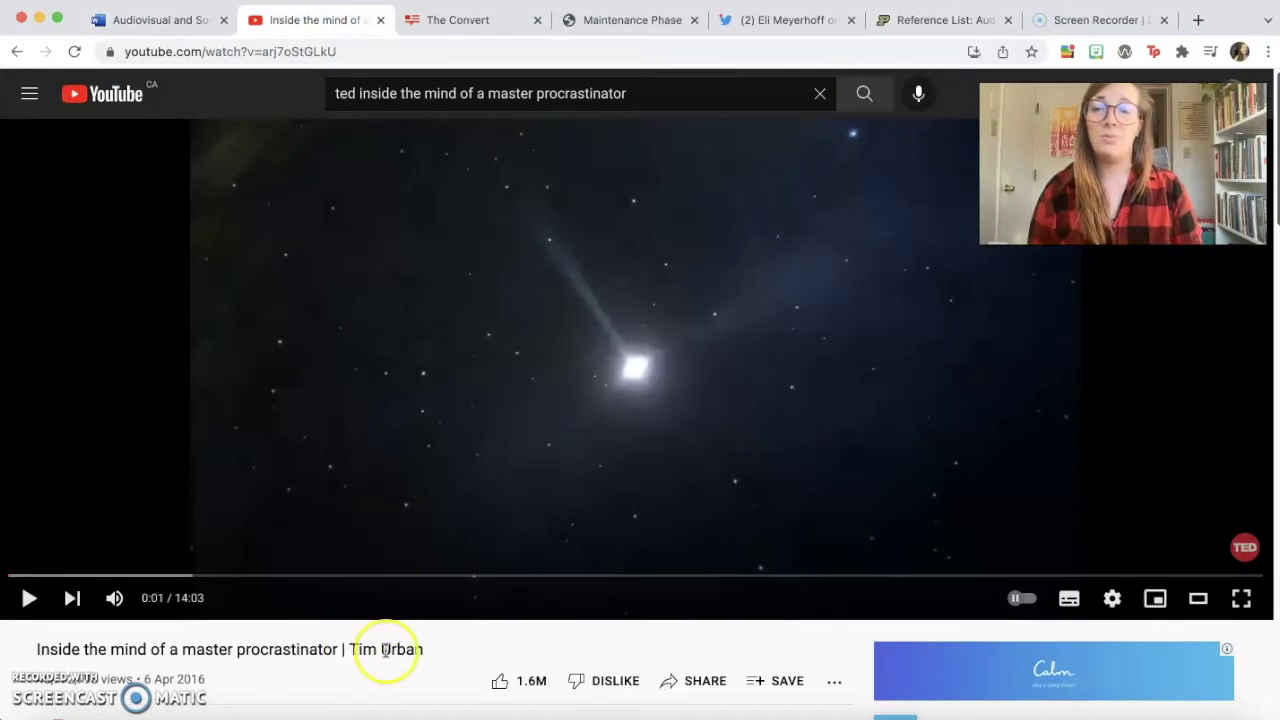
scroll(387, 650, "down", 2)
scroll(389, 621, "down", 1)
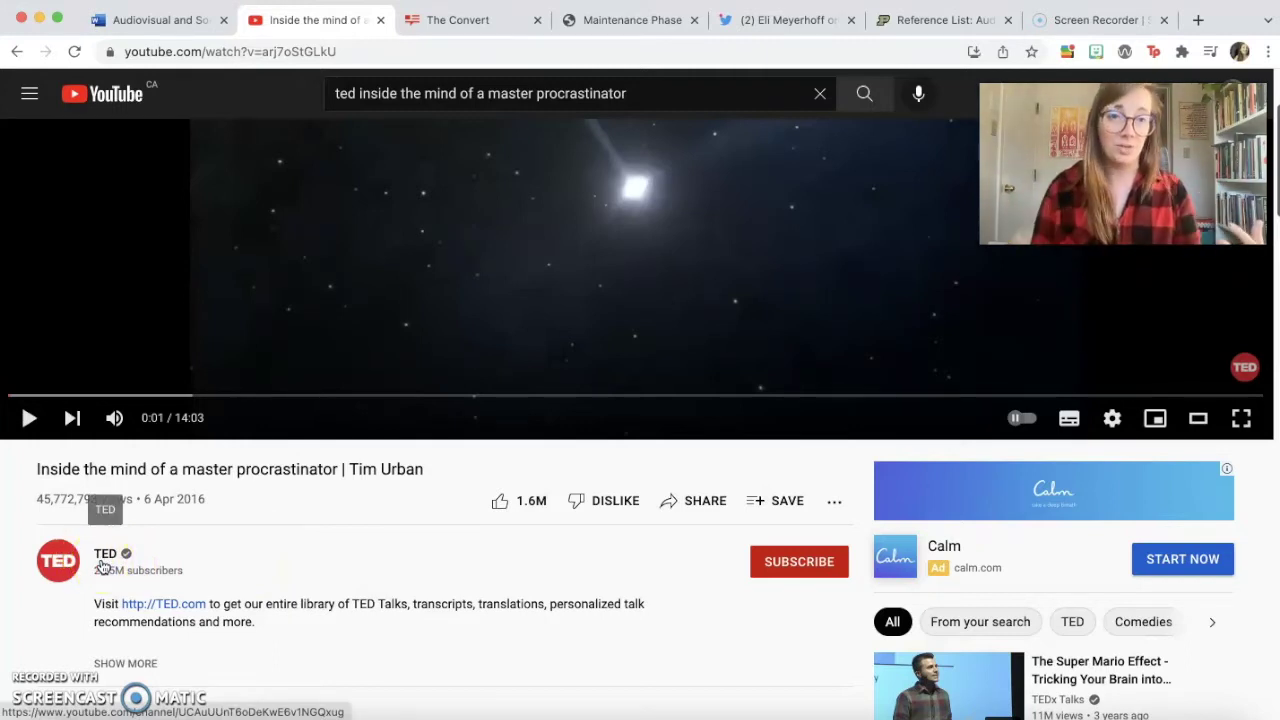
Step: Begin the reference with 'TED. (2016, April 6)', checking the upload date on YouTube
left_click(163, 20)
type("TED. (")
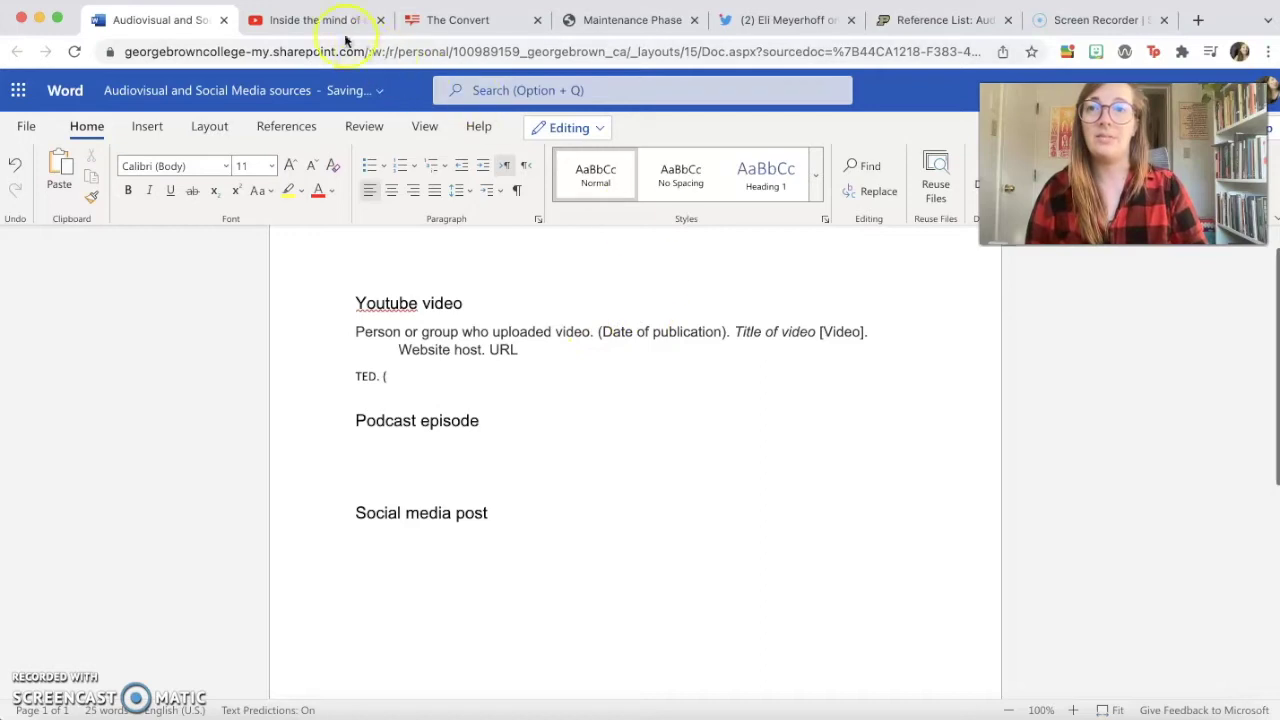
left_click(323, 20)
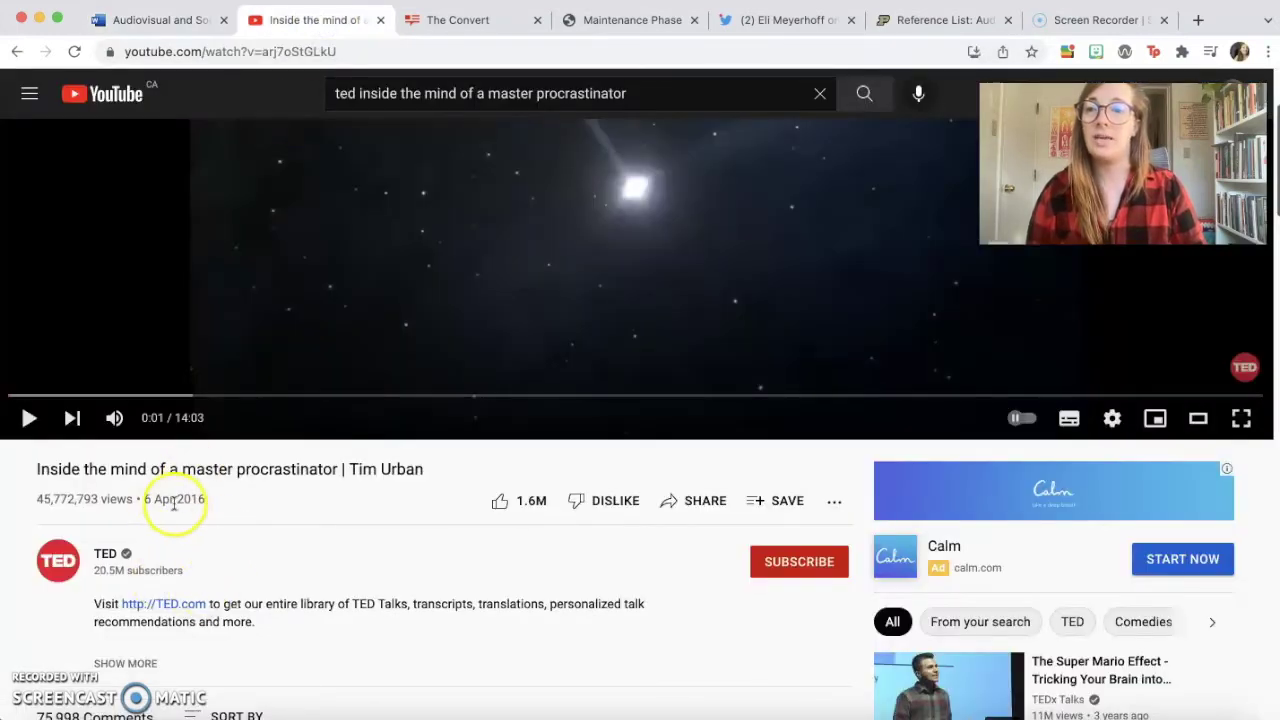
left_click(160, 20)
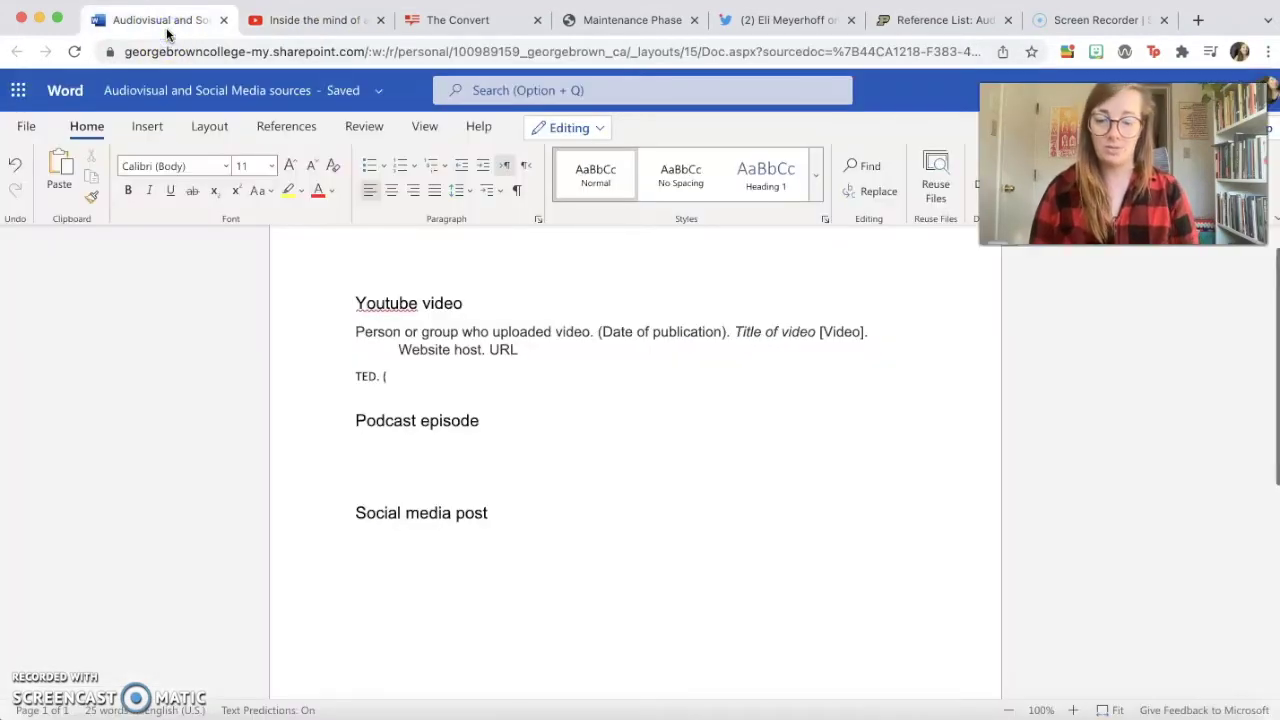
type("2016, A")
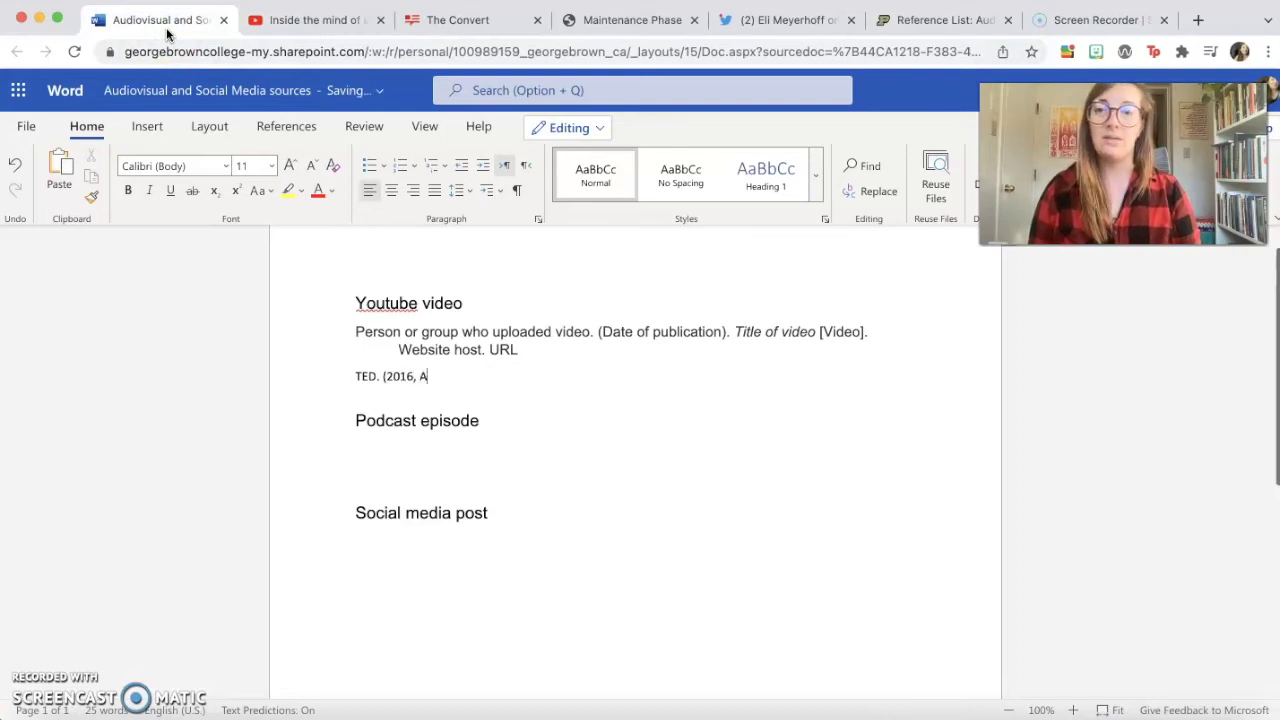
type("pril 6).")
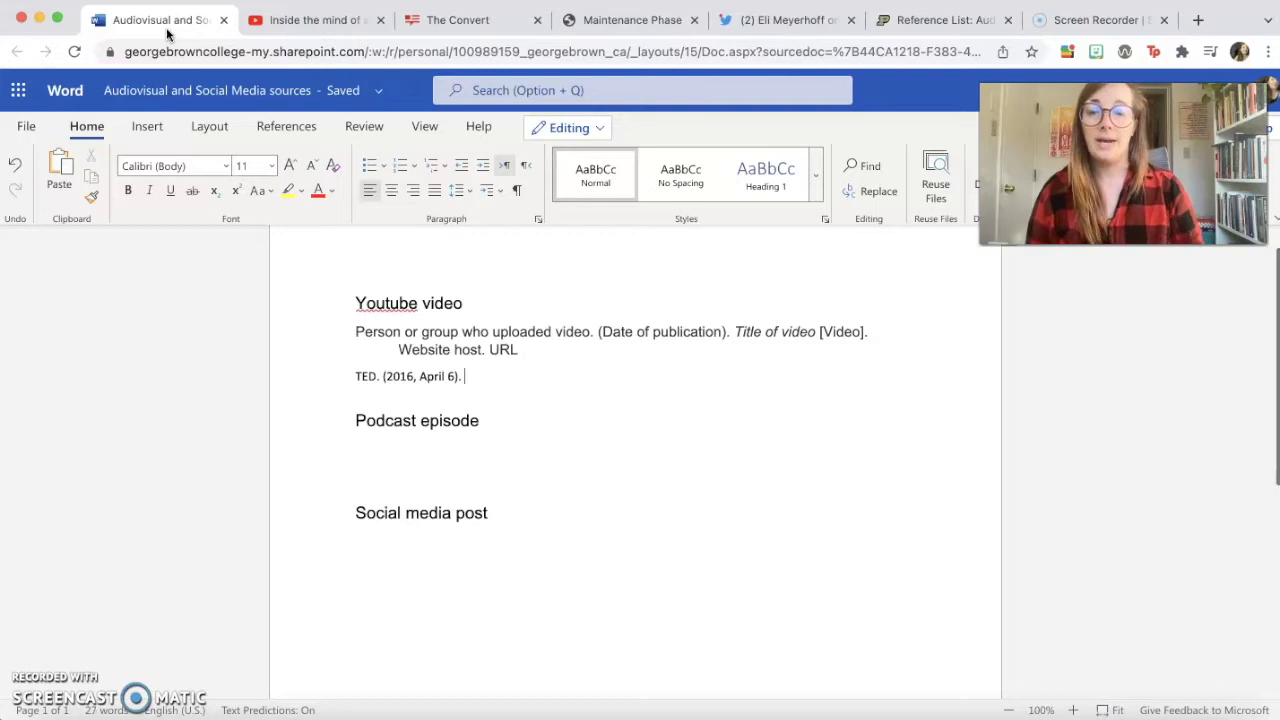
Step: Copy the video title into the document and set the TED line to Arial
left_click(300, 20)
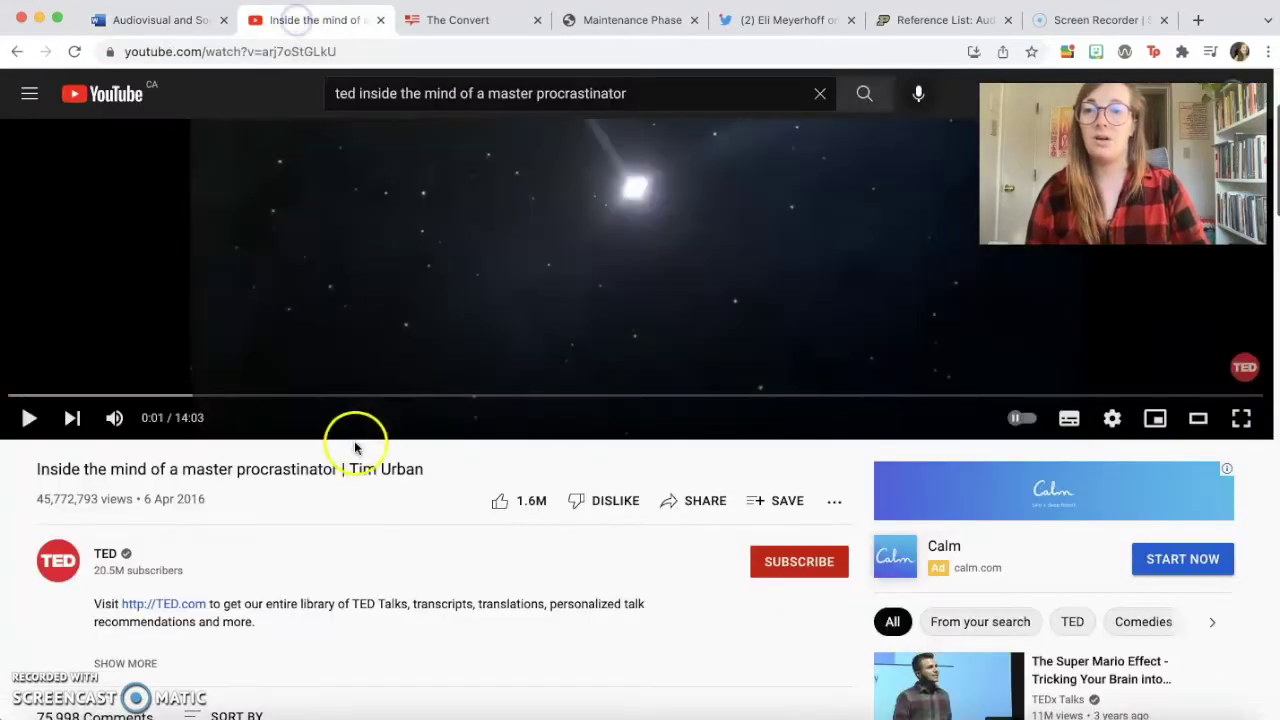
left_click_drag(440, 469, 22, 468)
key("super+c")
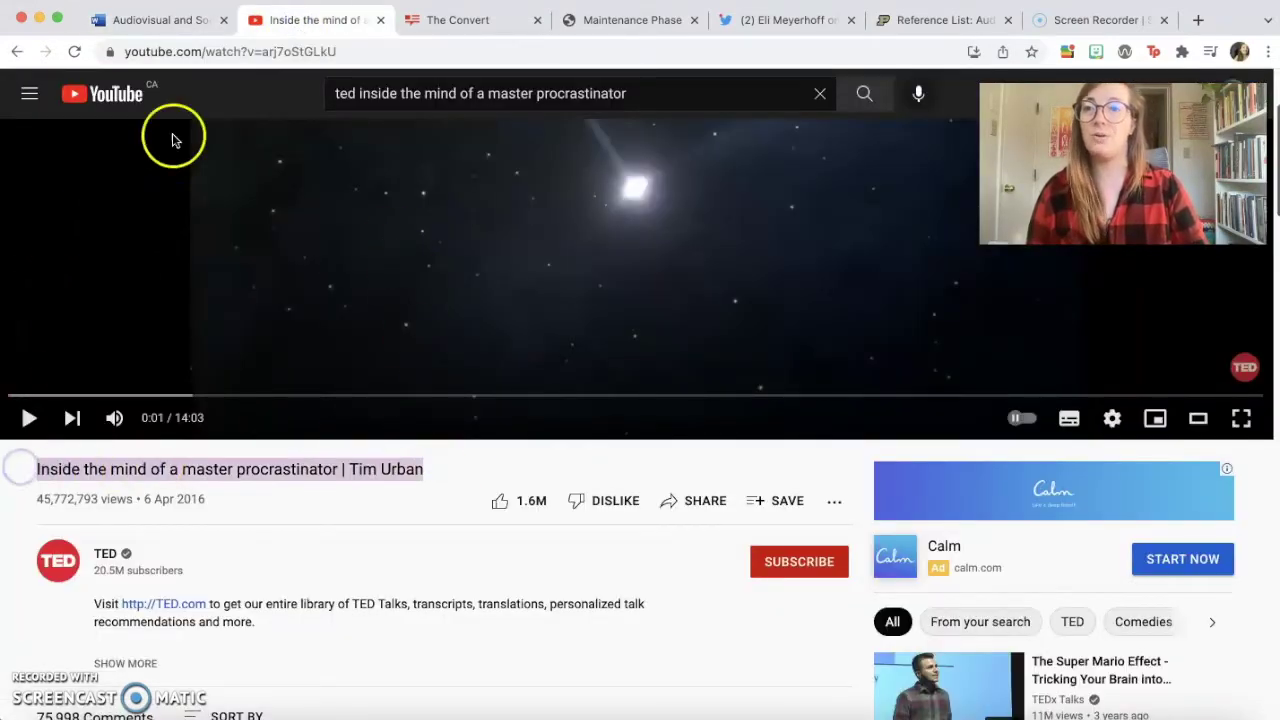
left_click(175, 24)
key("super+v")
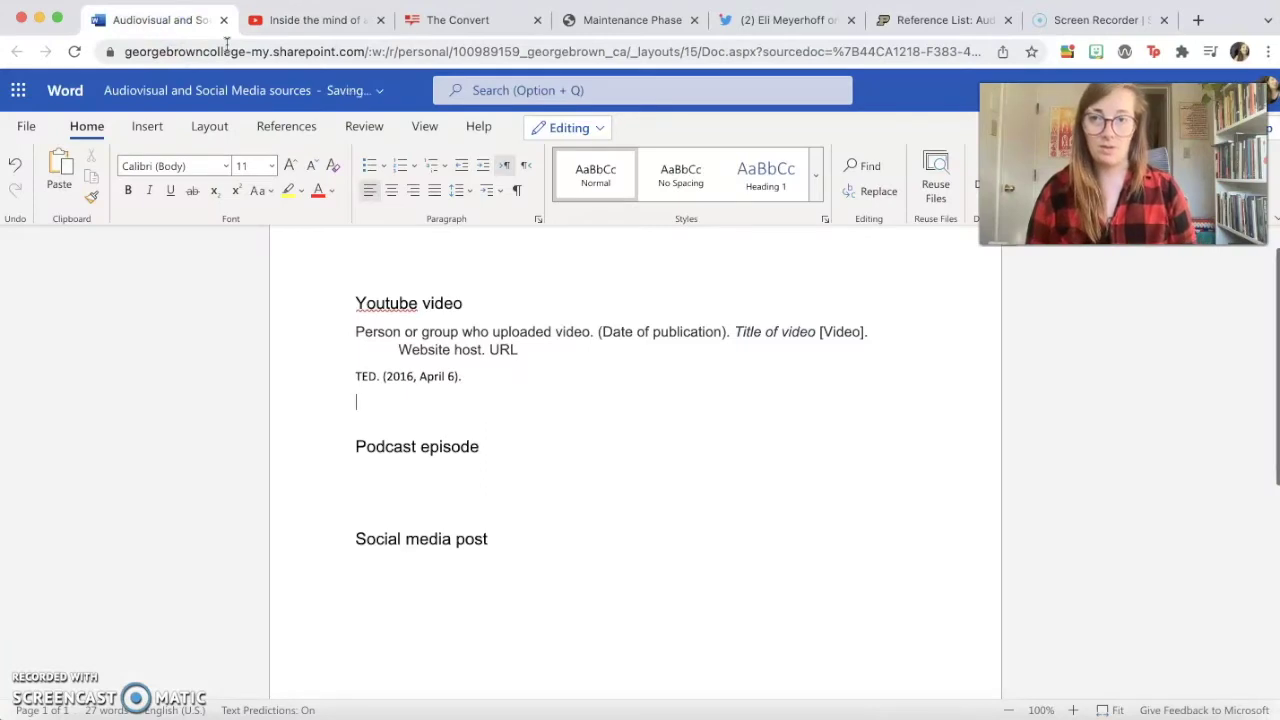
left_click(224, 70)
left_click_drag(468, 351, 334, 351)
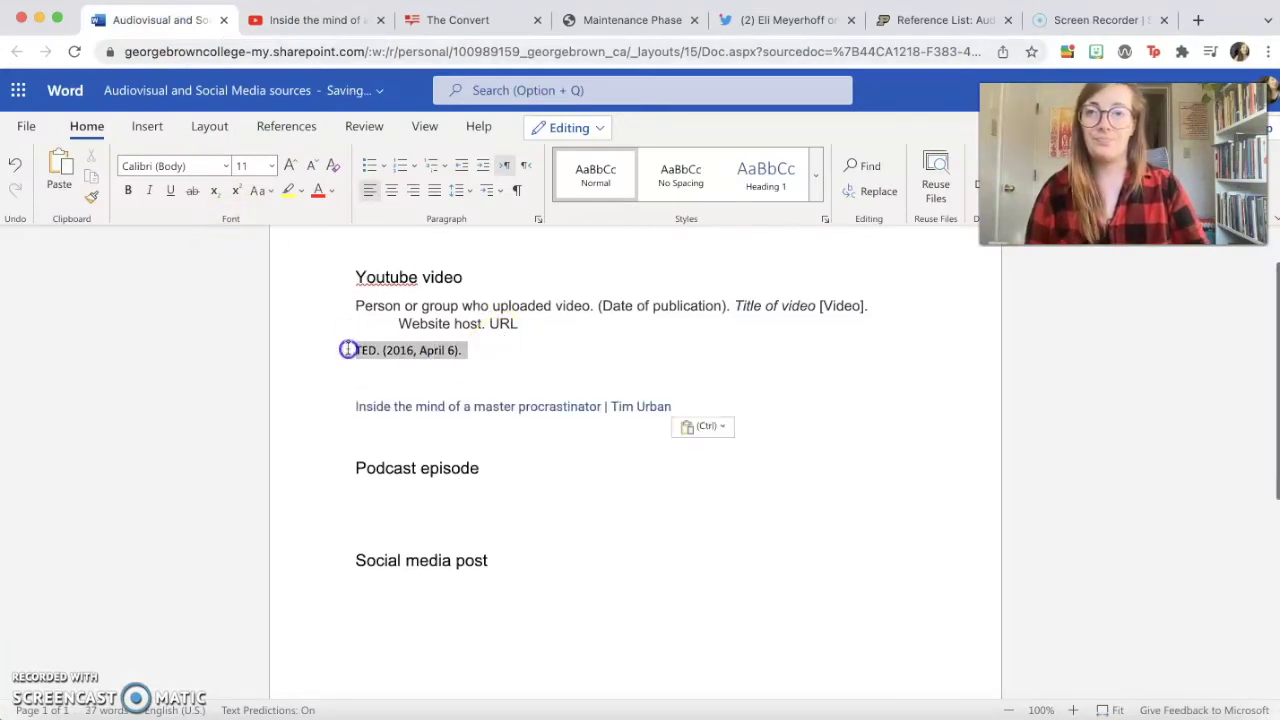
left_click(226, 166)
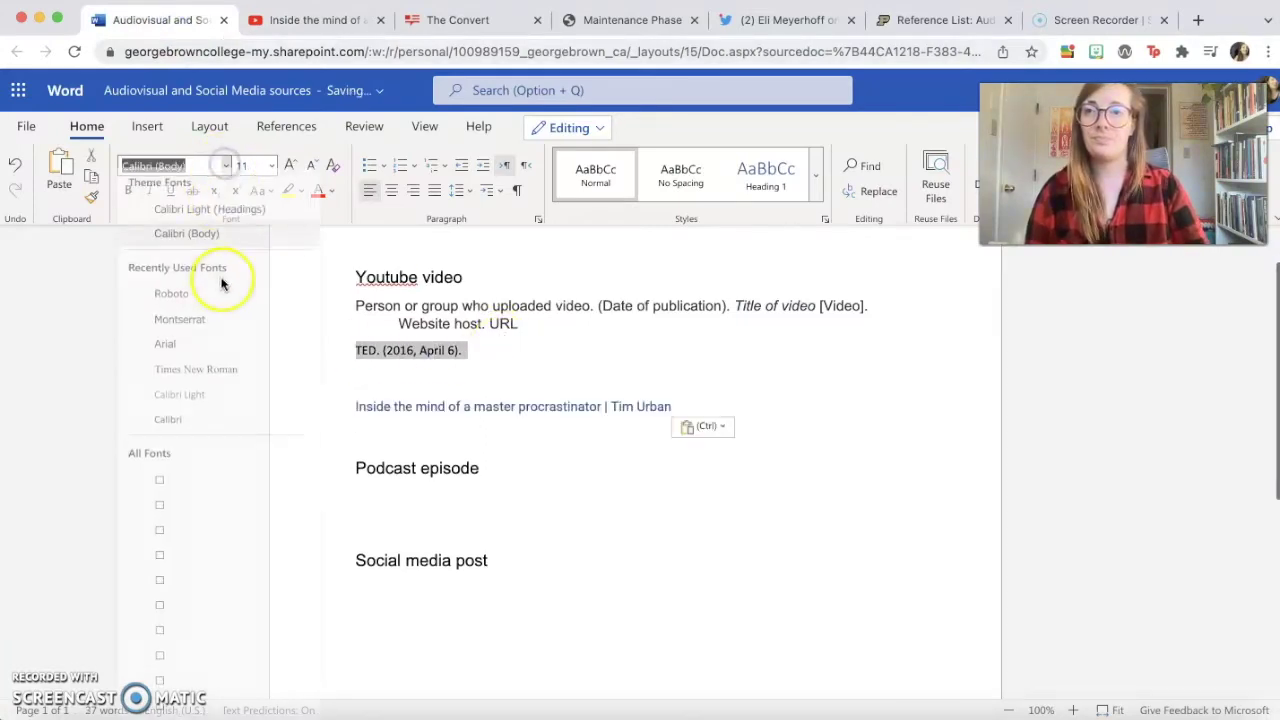
left_click(204, 358)
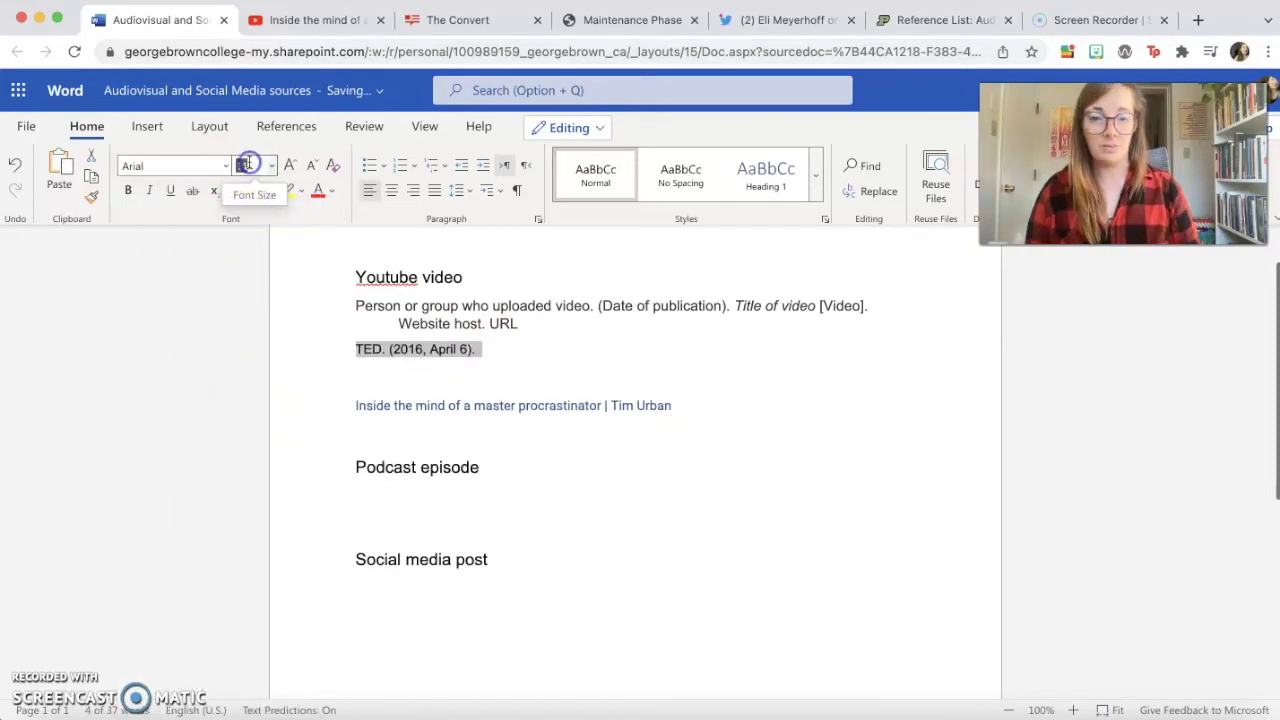
Step: Type the italic title 'Inside the mind of a master procrastinator' with the speaker's name
left_click(543, 351)
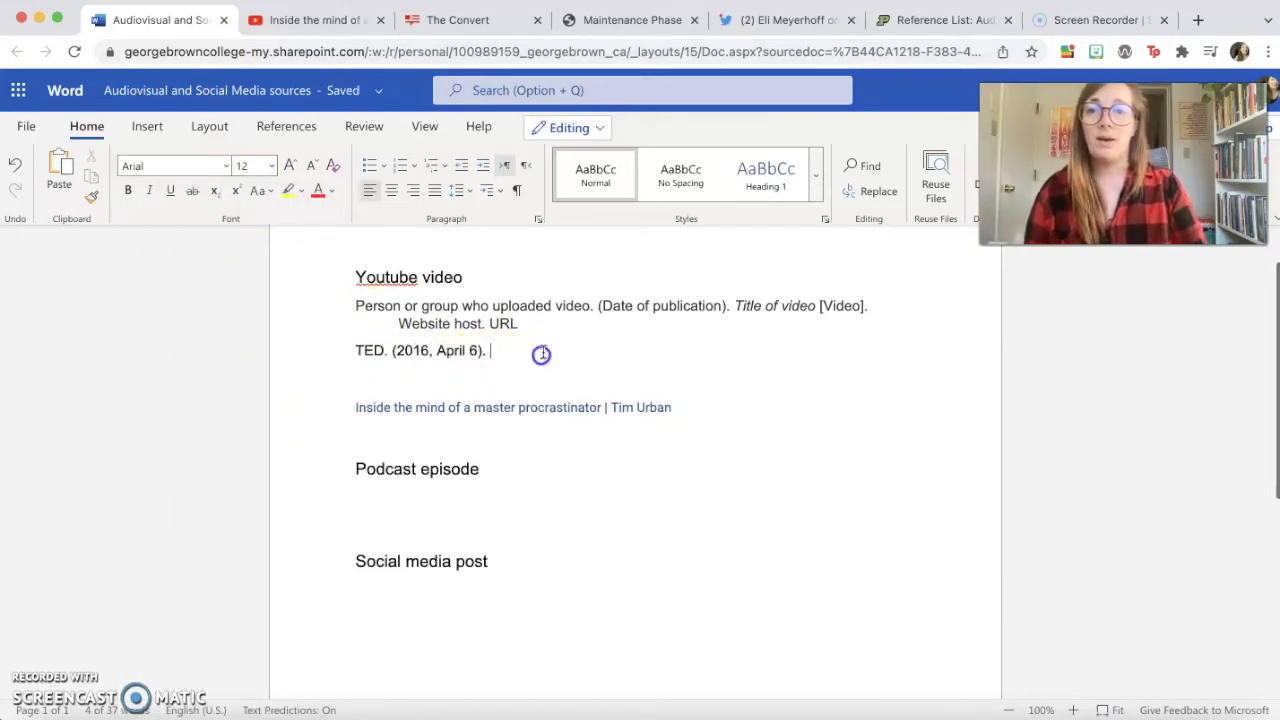
key("ctrl+i")
type("Inside the mind of")
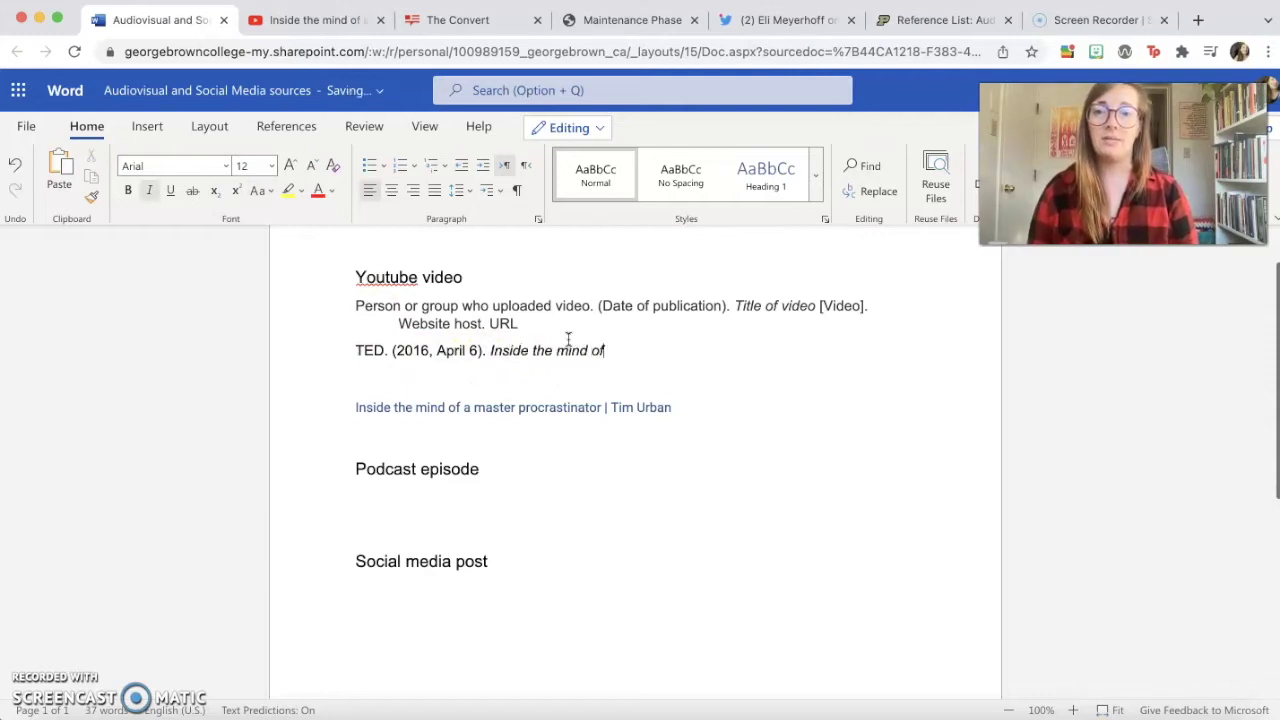
type(" a master procrastinator")
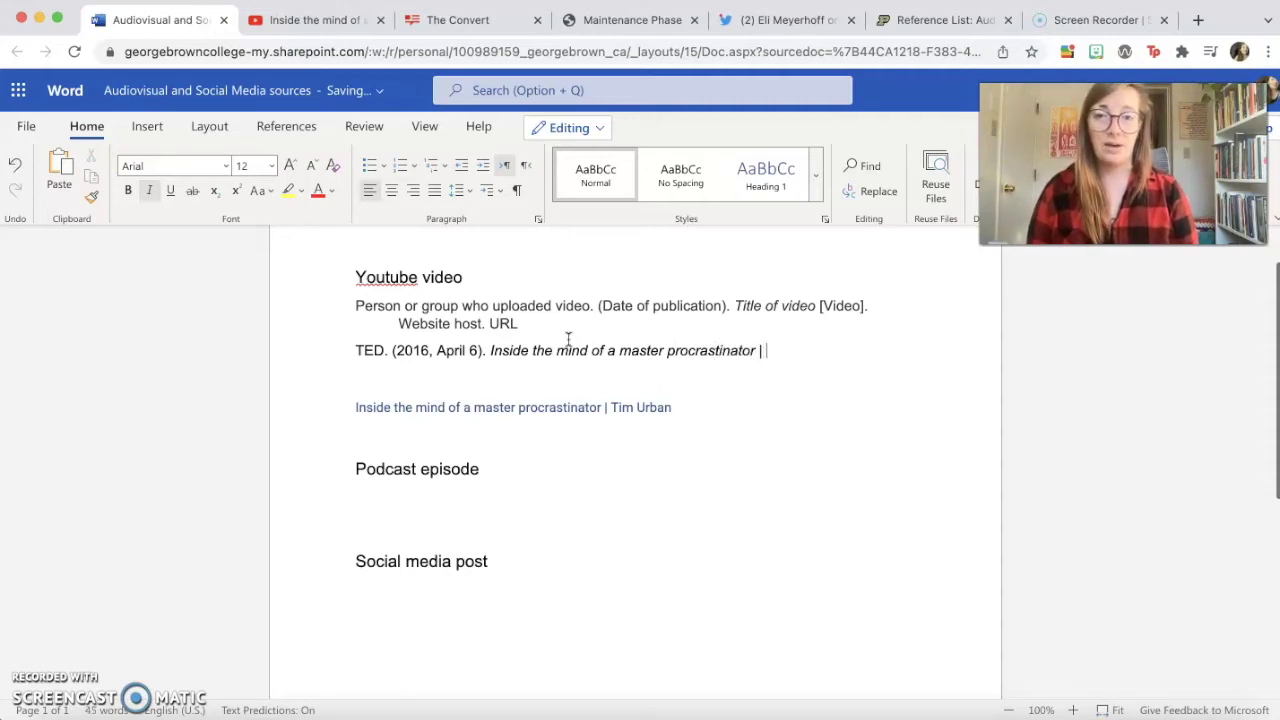
type(" | Tim Urban")
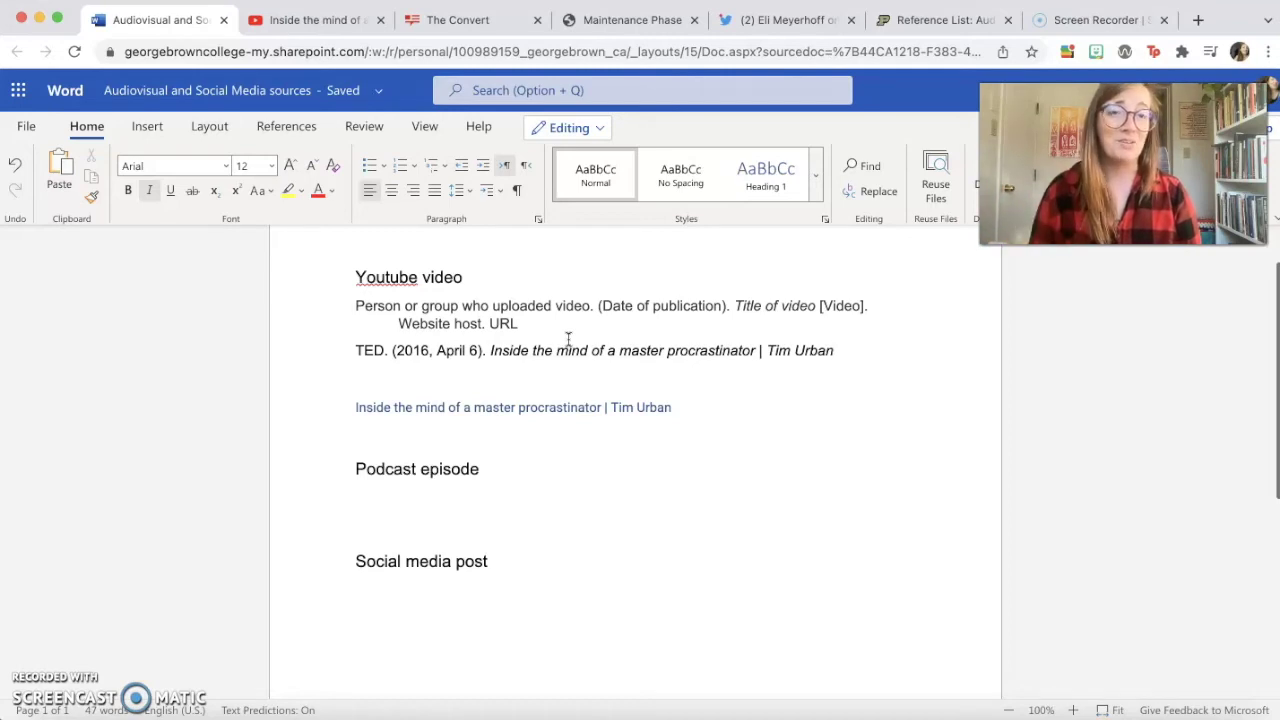
type(".")
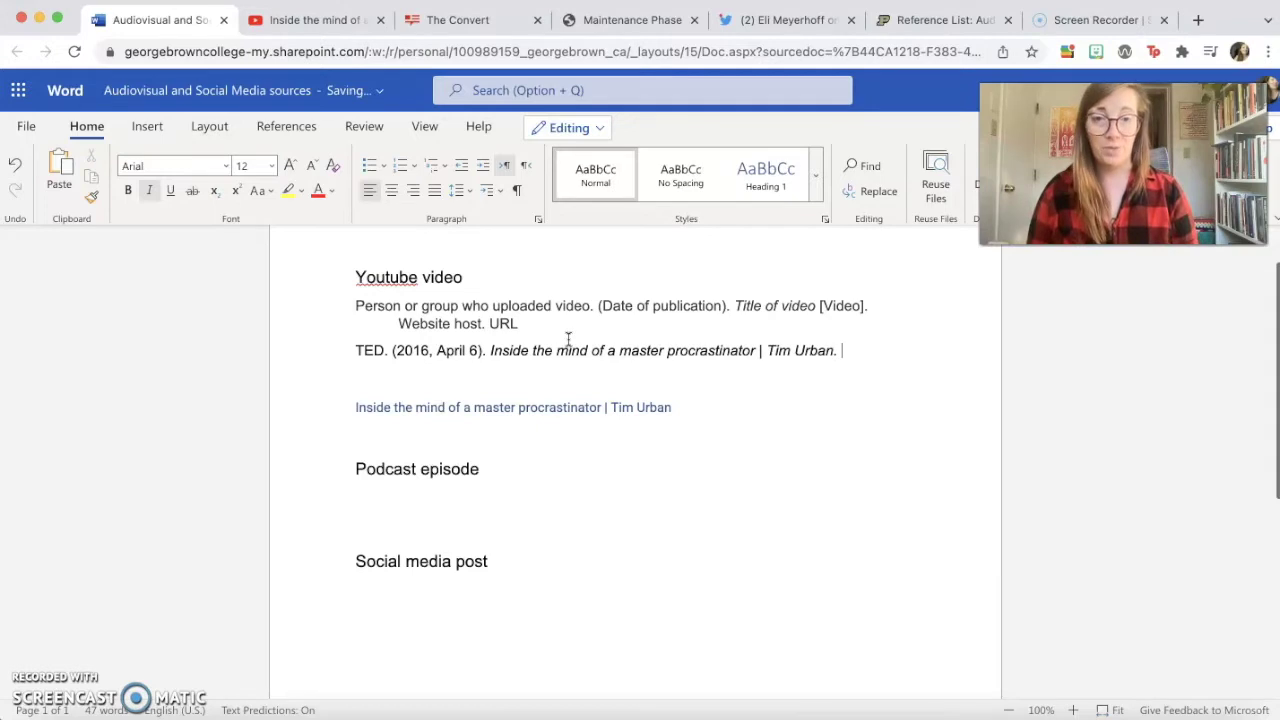
key("BackSpace")
key("BackSpace")
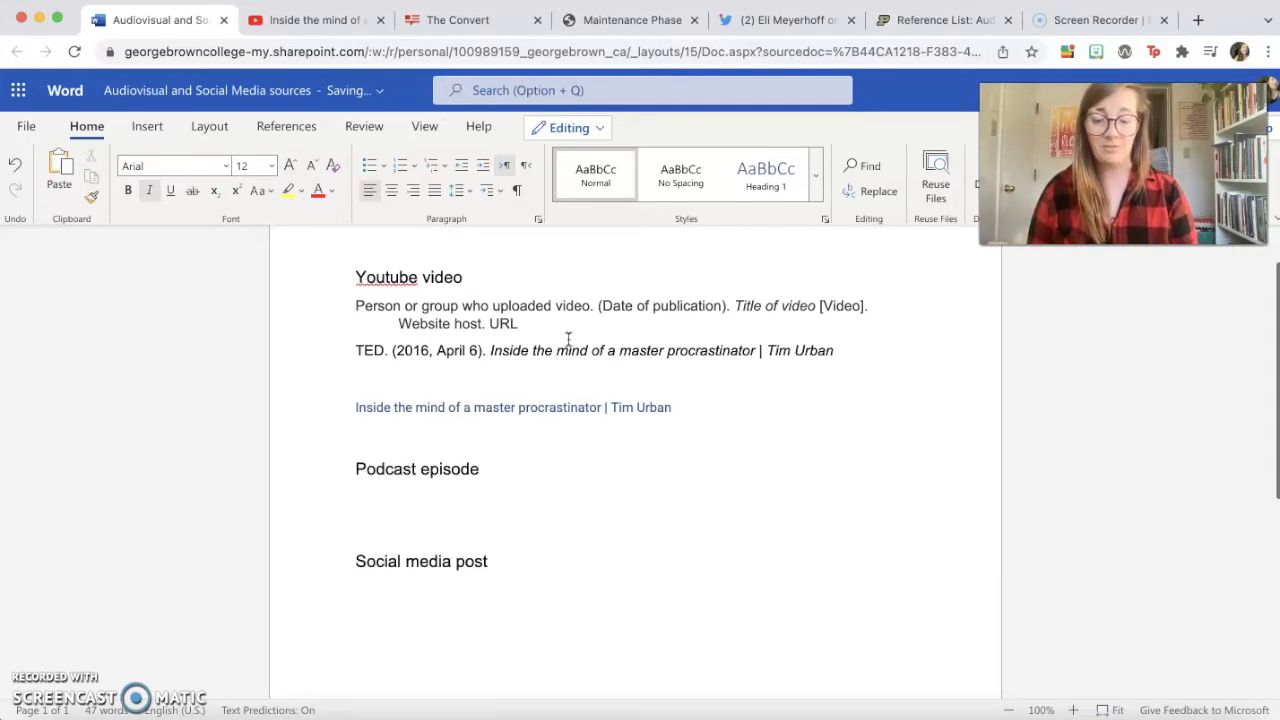
Step: Add a non-italic '[Video].' label after the title
key("super+i")
type("[")
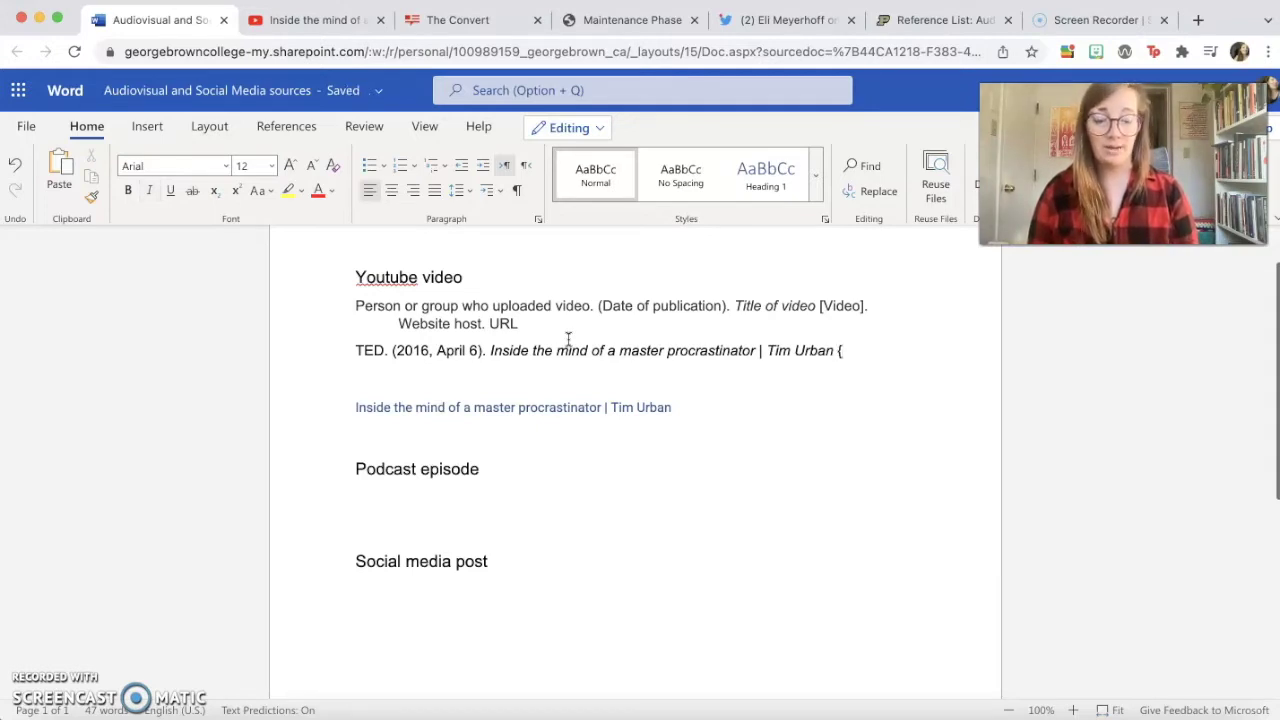
type("[")
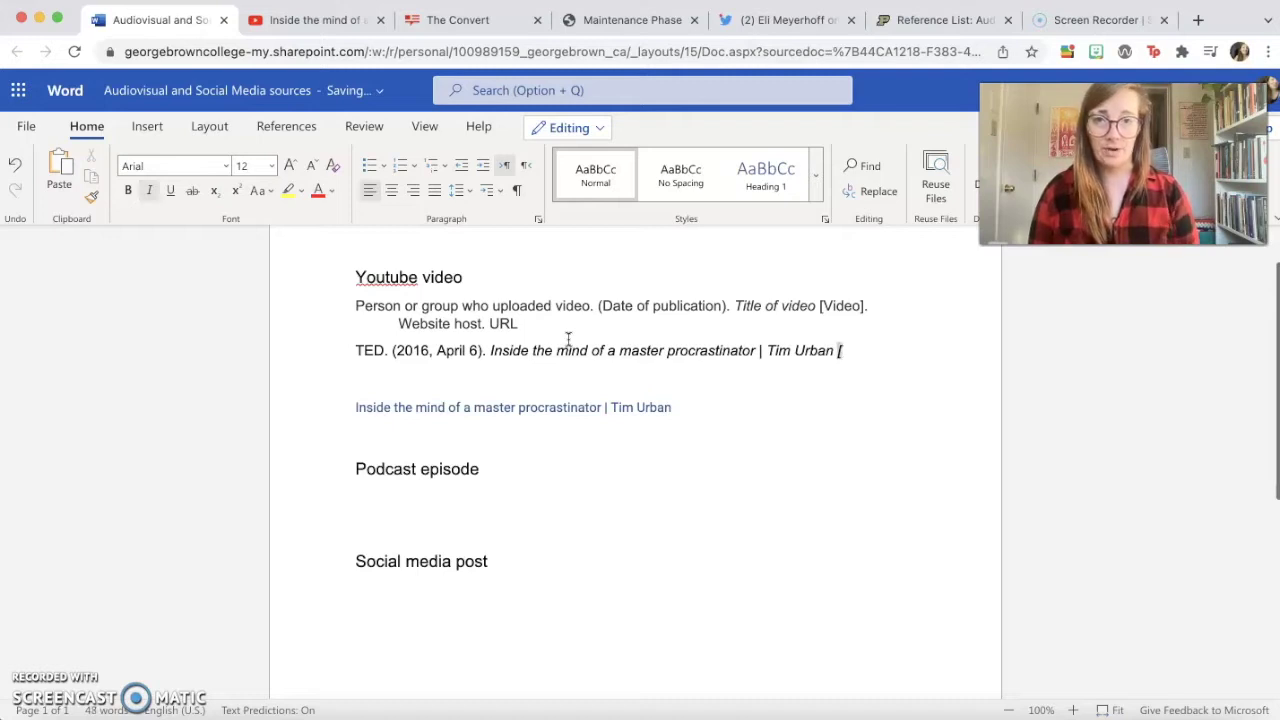
key("shift+Left")
key("super+i")
key("Right")
type("Video]")
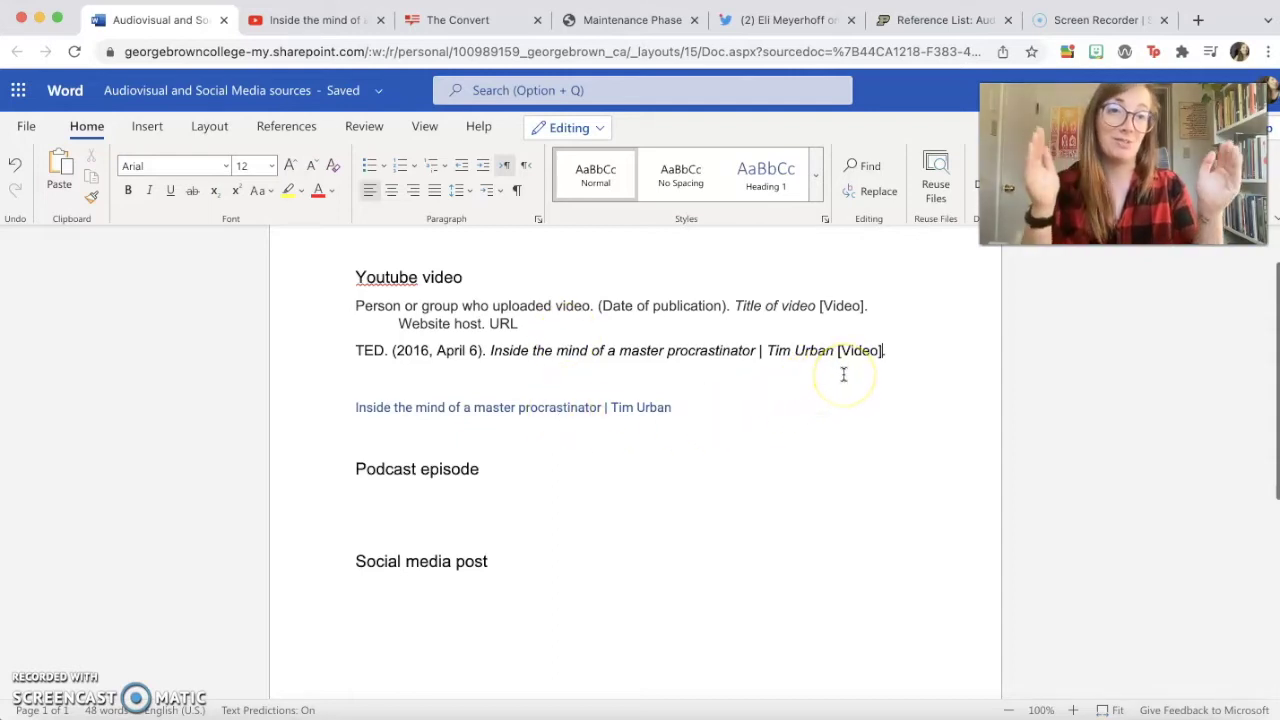
Step: Add 'Youtube.' and the video's URL as a link to the TED reference
left_click(904, 352)
type("youtu")
key("BackSpace")
key("BackSpace")
key("BackSpace")
key("BackSpace")
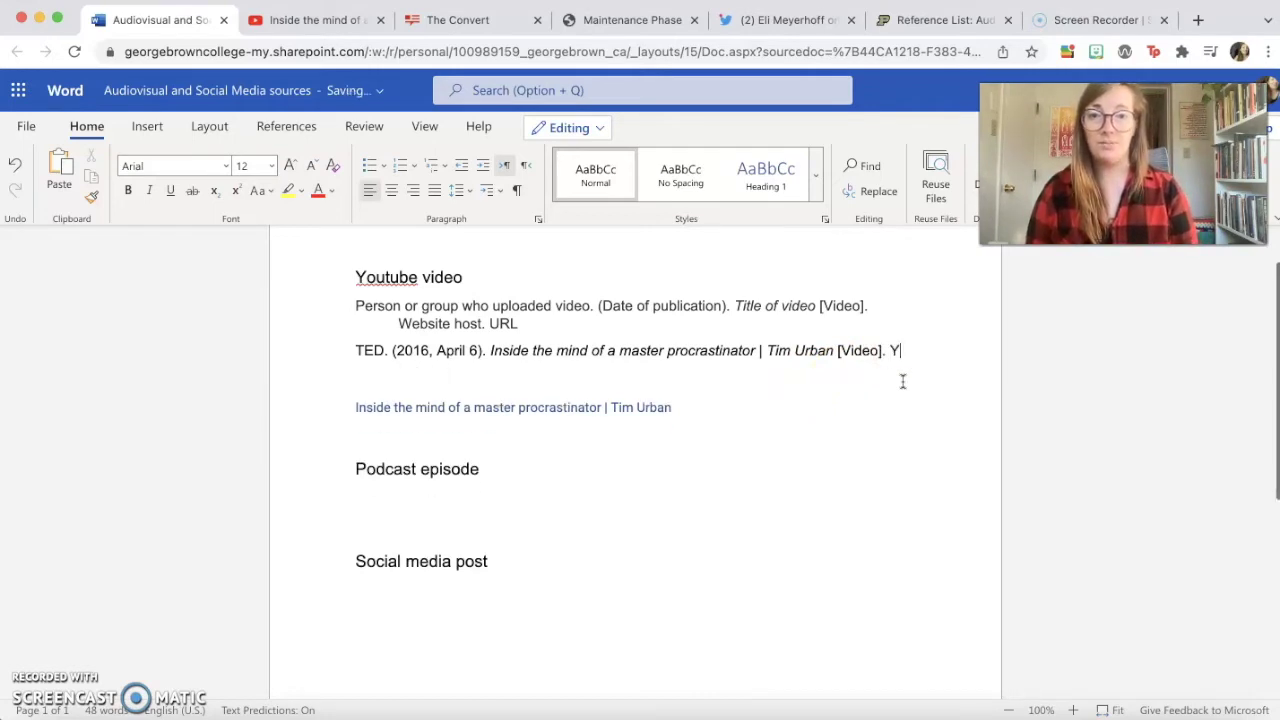
type("outube.")
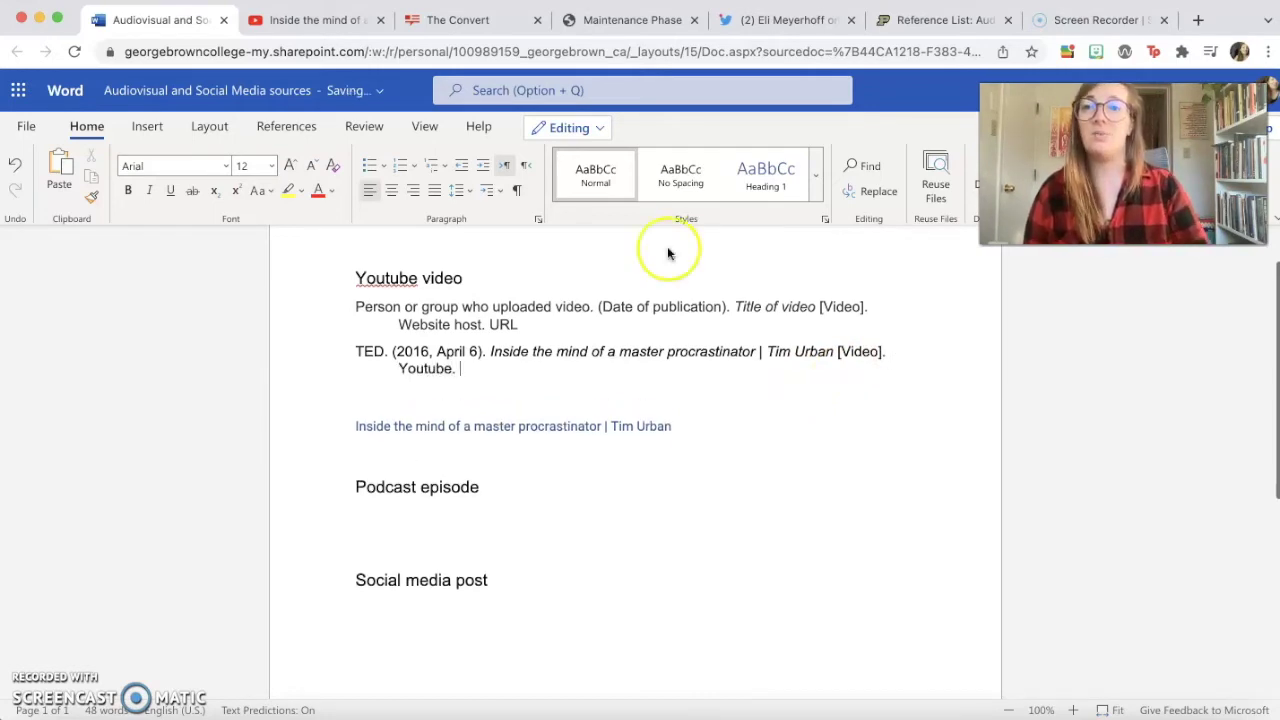
left_click(305, 19)
left_click(328, 51)
key("ctrl+c")
left_click(160, 19)
key("ctrl+v")
key("Return")
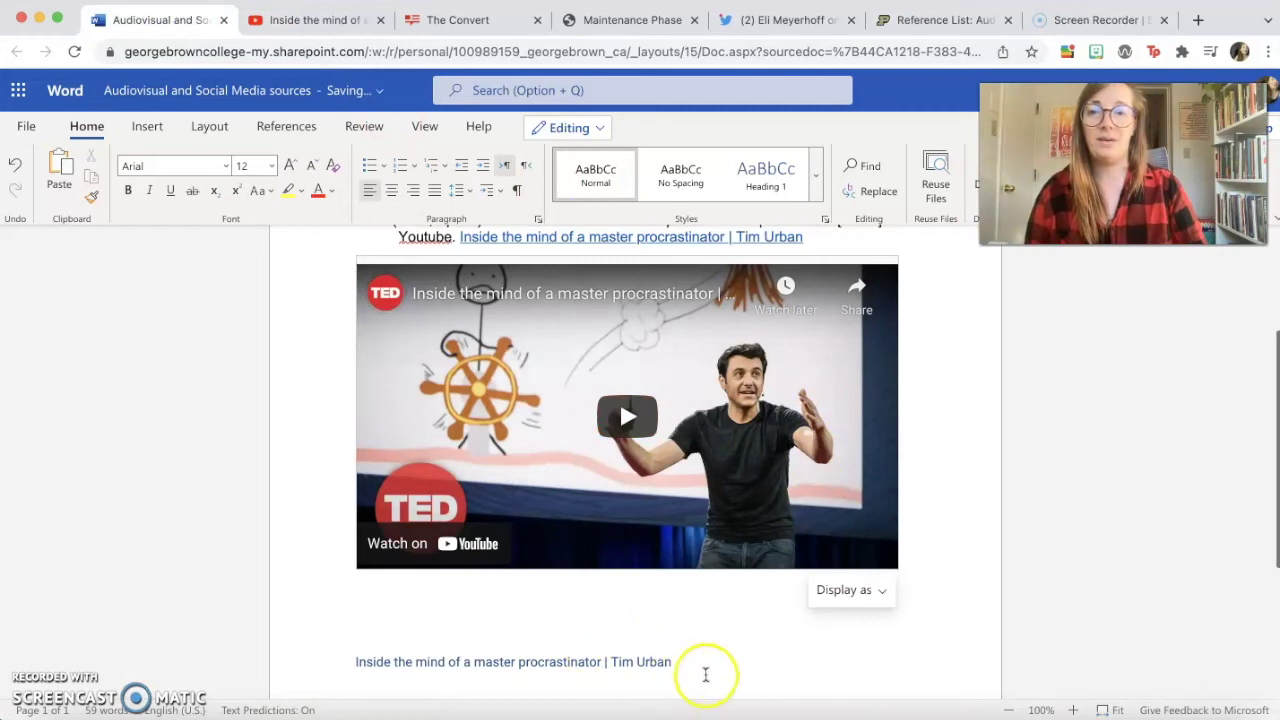
Step: Delete the auto-embedded video and its caption
left_click(700, 664)
scroll(697, 653, "down", 2)
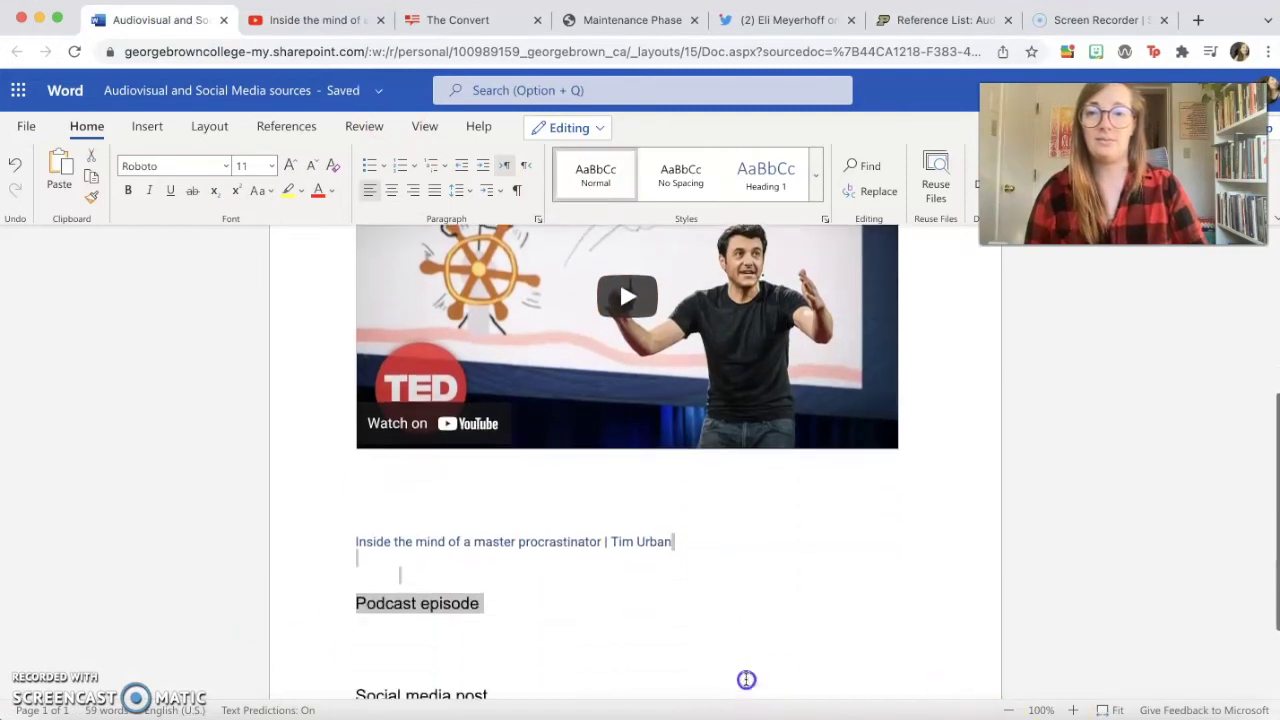
left_click_drag(726, 546, 379, 527)
key("BackSpace")
key("BackSpace")
key("BackSpace")
key("BackSpace")
key("BackSpace")
key("BackSpace")
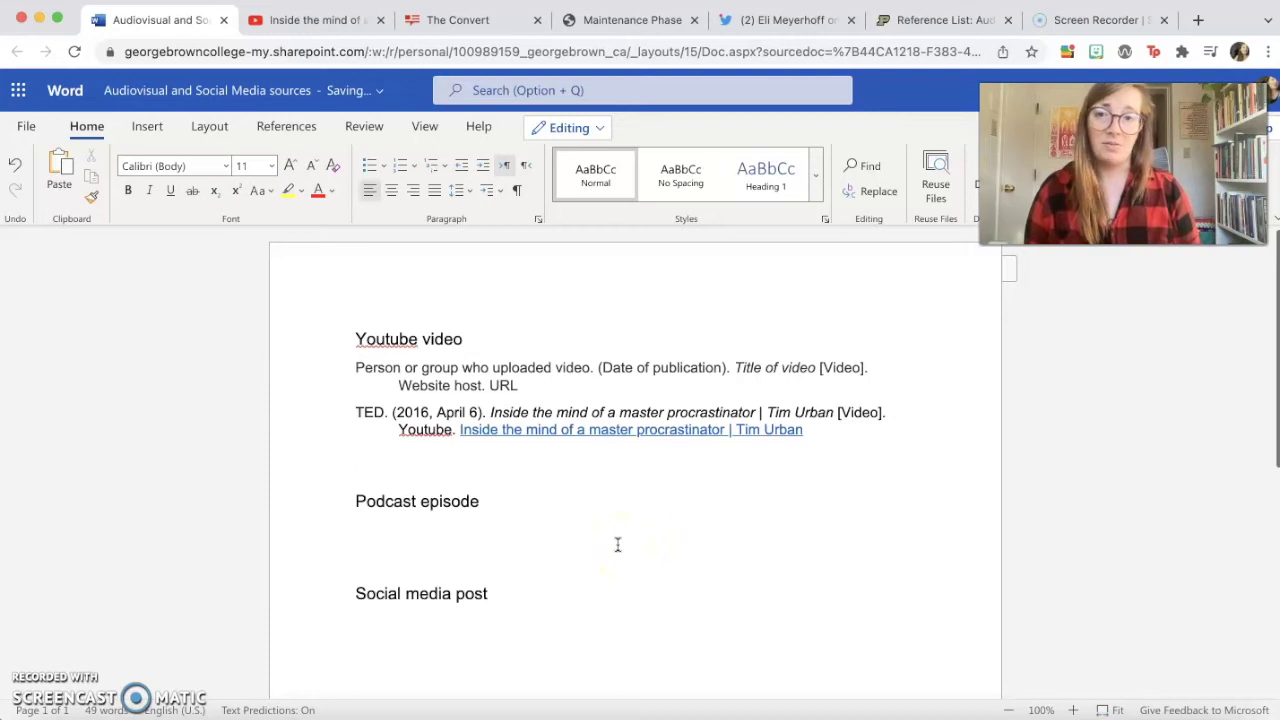
Step: Delete the empty line after the TED link and position under Podcast episode
key("BackSpace")
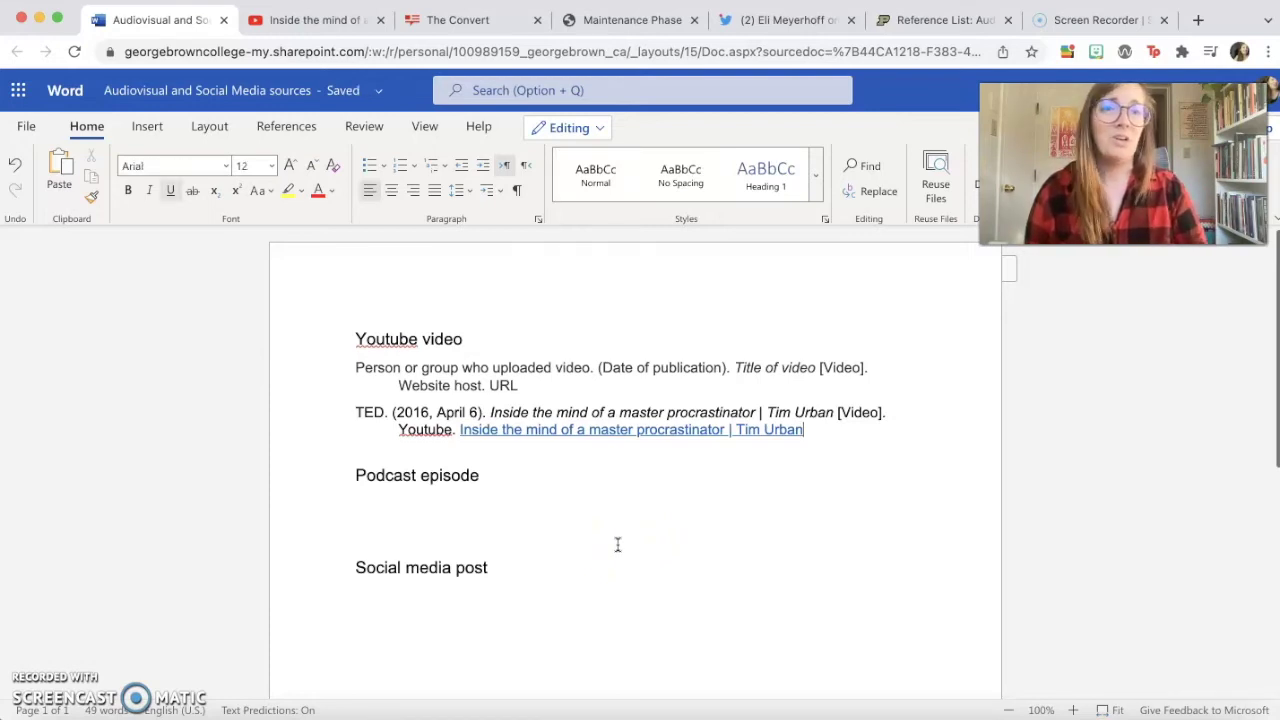
scroll(780, 557, "down", 2)
scroll(810, 435, "up", 1)
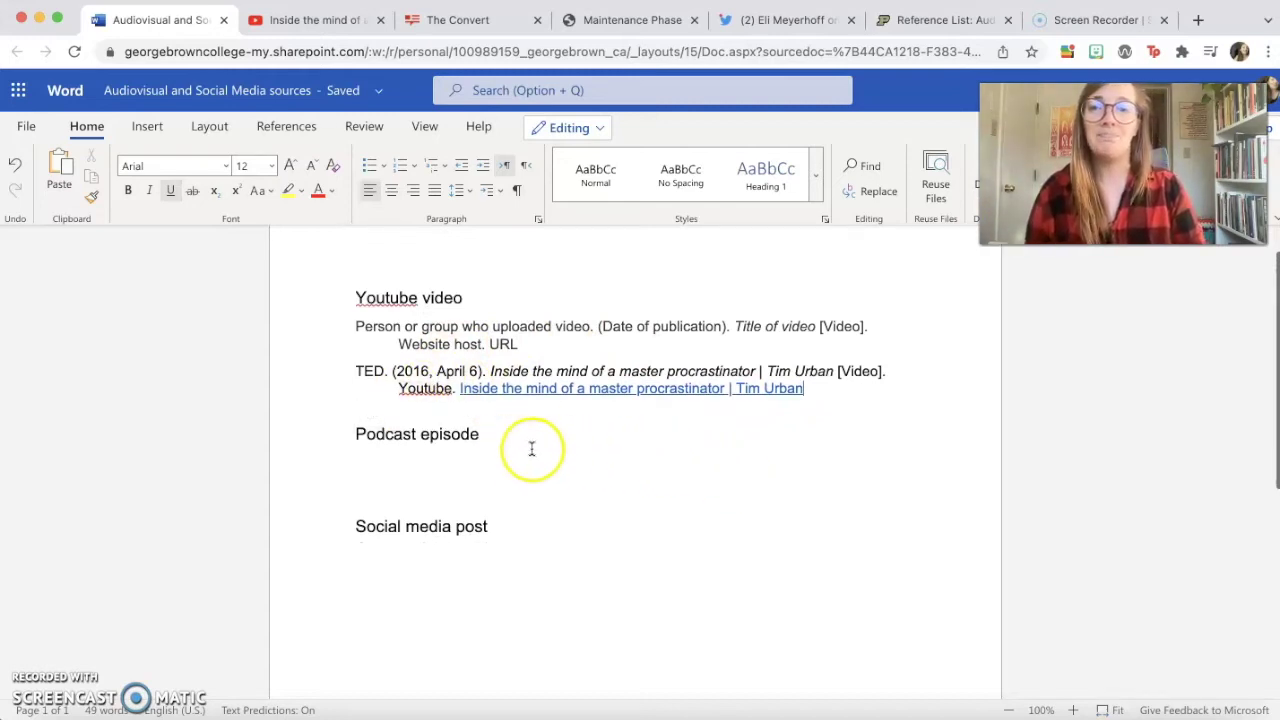
scroll(531, 449, "down", 2)
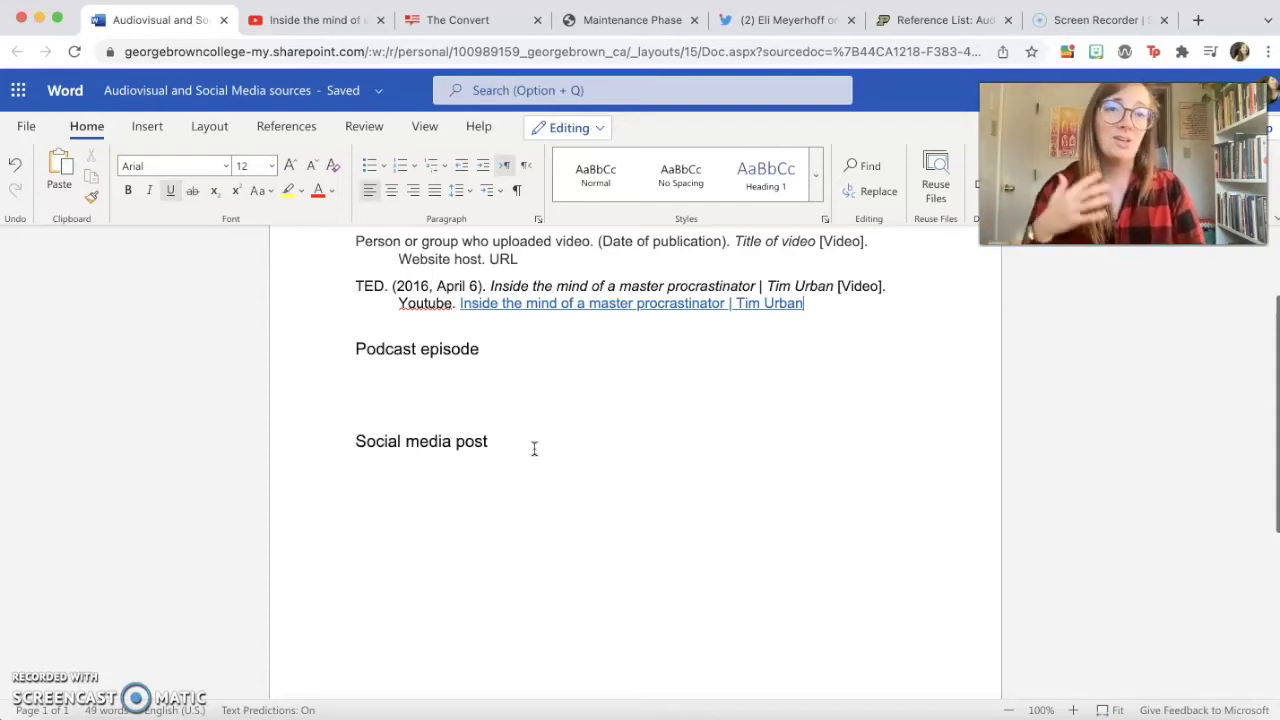
left_click(423, 396)
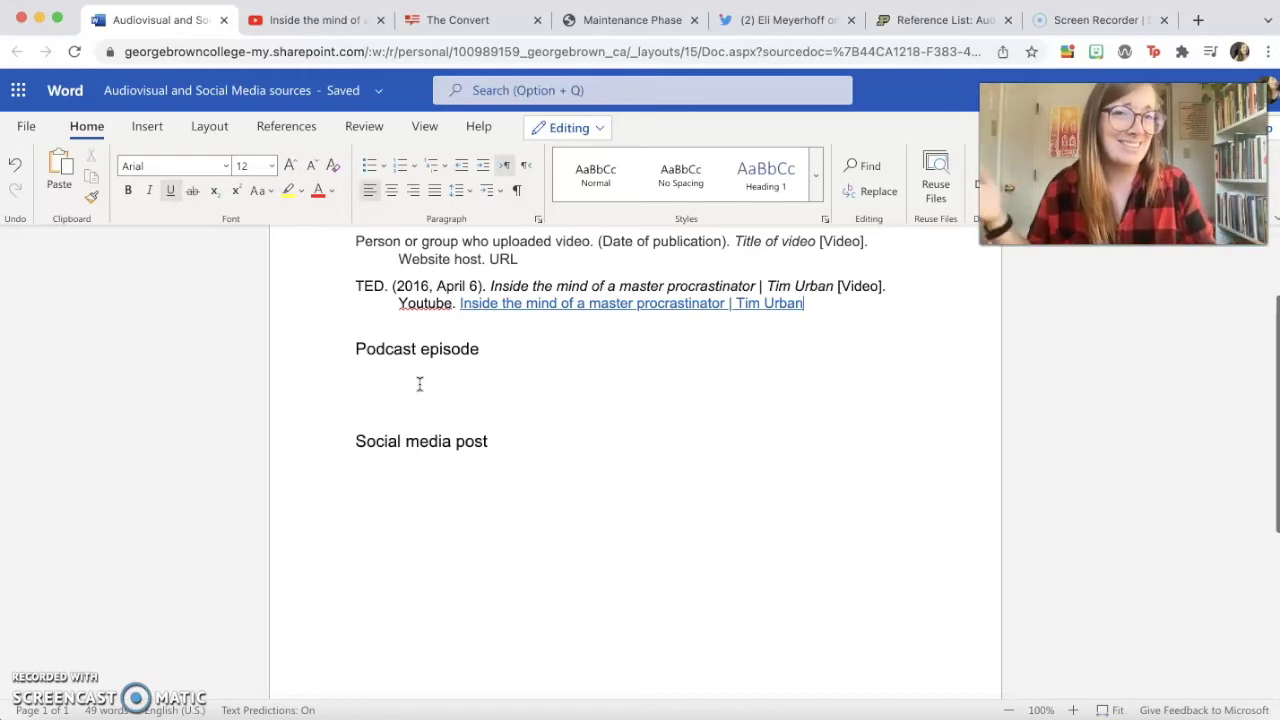
Step: Search the OWL page for 'podcast' and select the Single Podcast Episode template
left_click(919, 37)
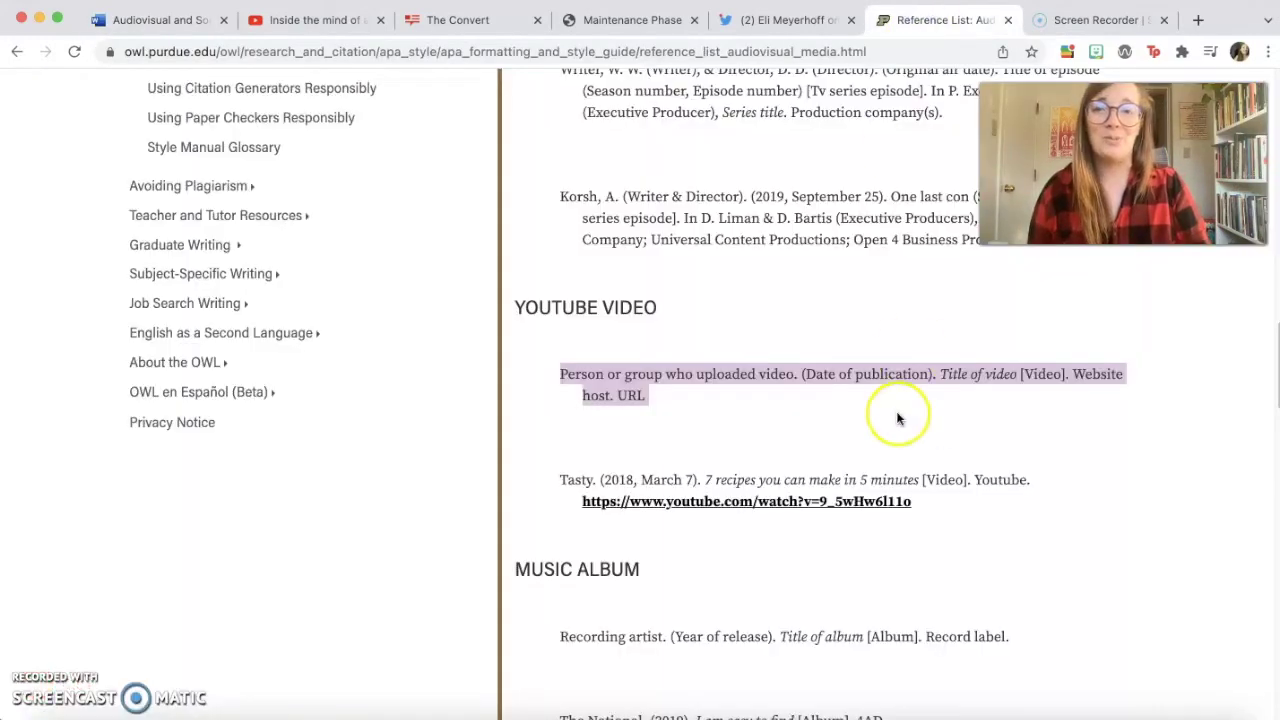
left_click(743, 395)
key("ctrl+f")
type("podcast")
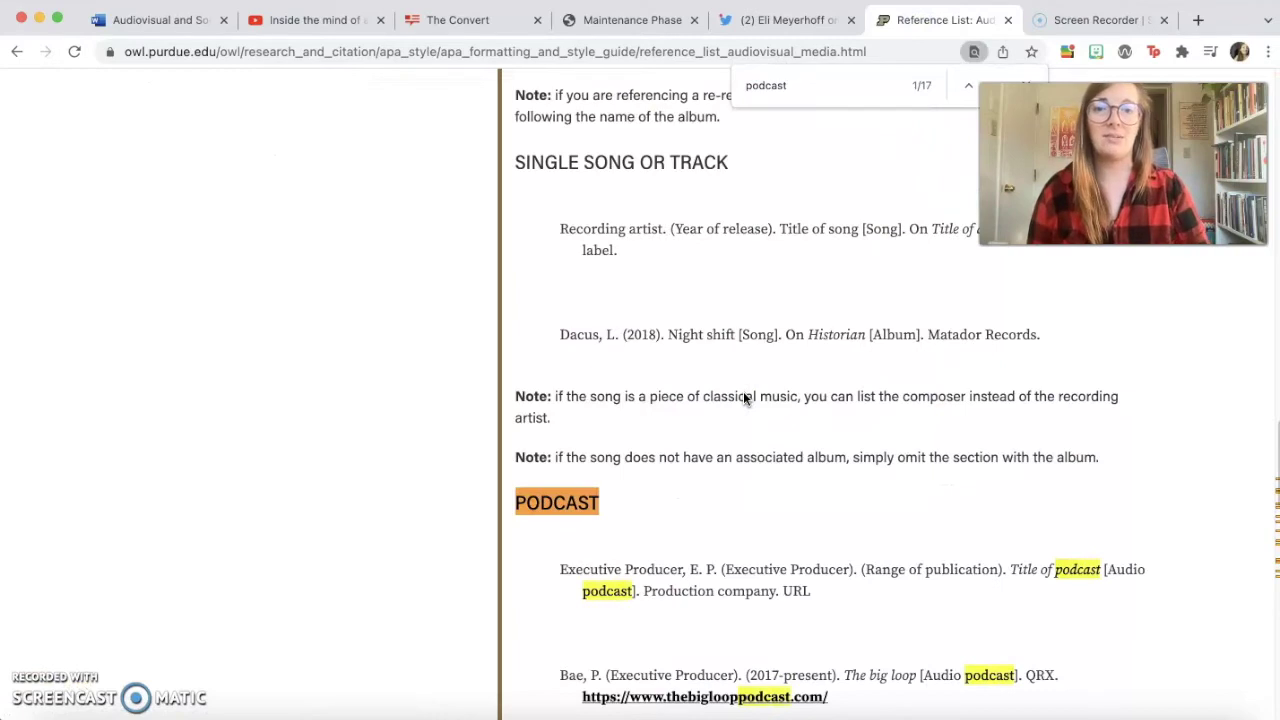
scroll(745, 398, "down", 4)
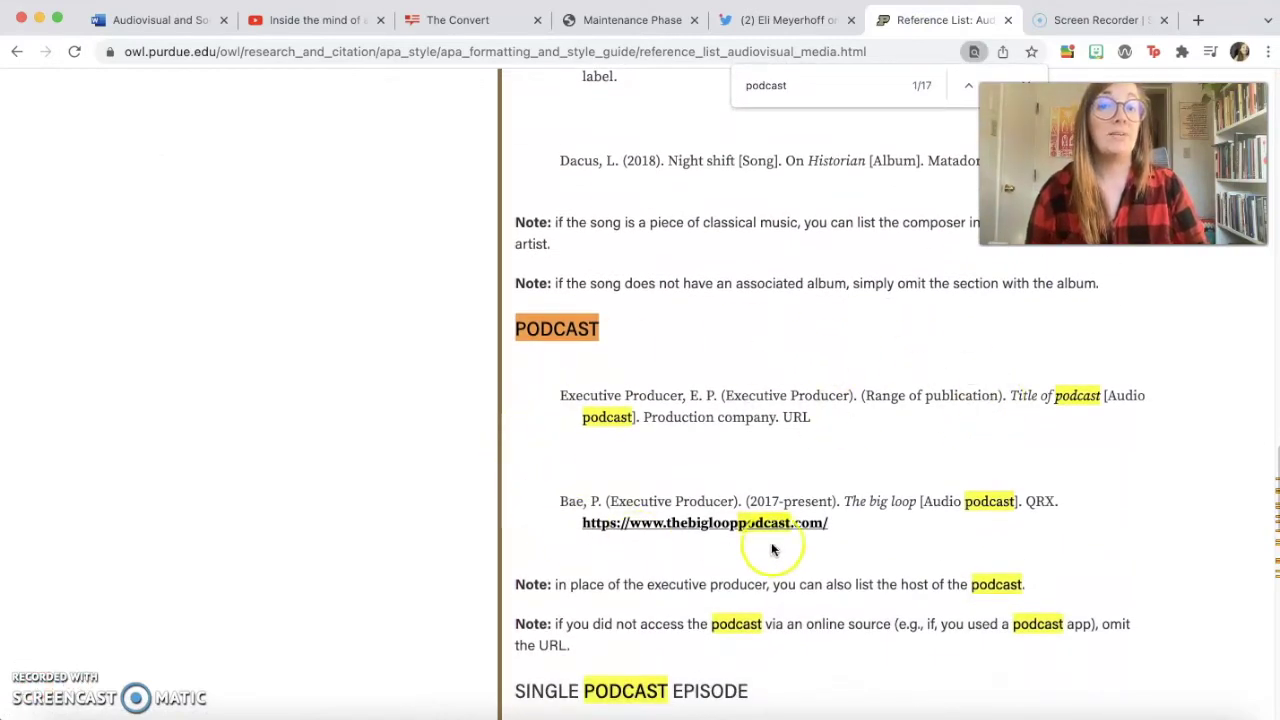
scroll(934, 449, "down", 6)
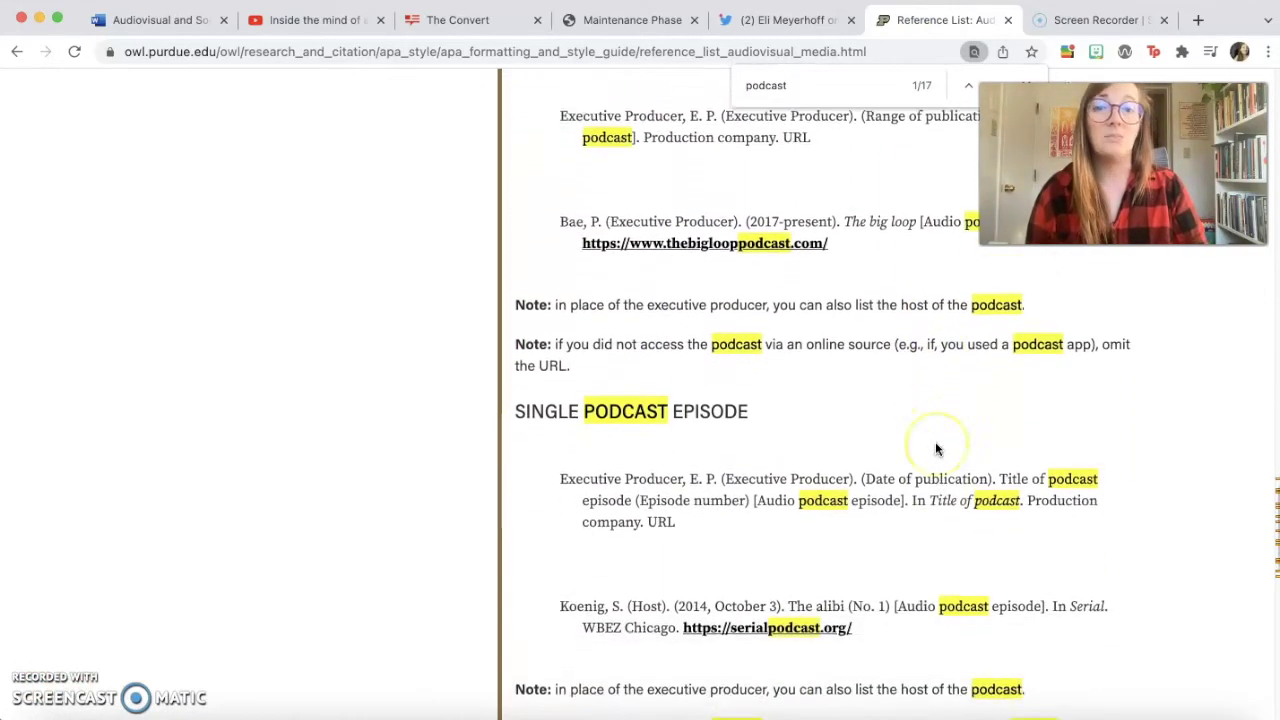
scroll(900, 445, "down", 2)
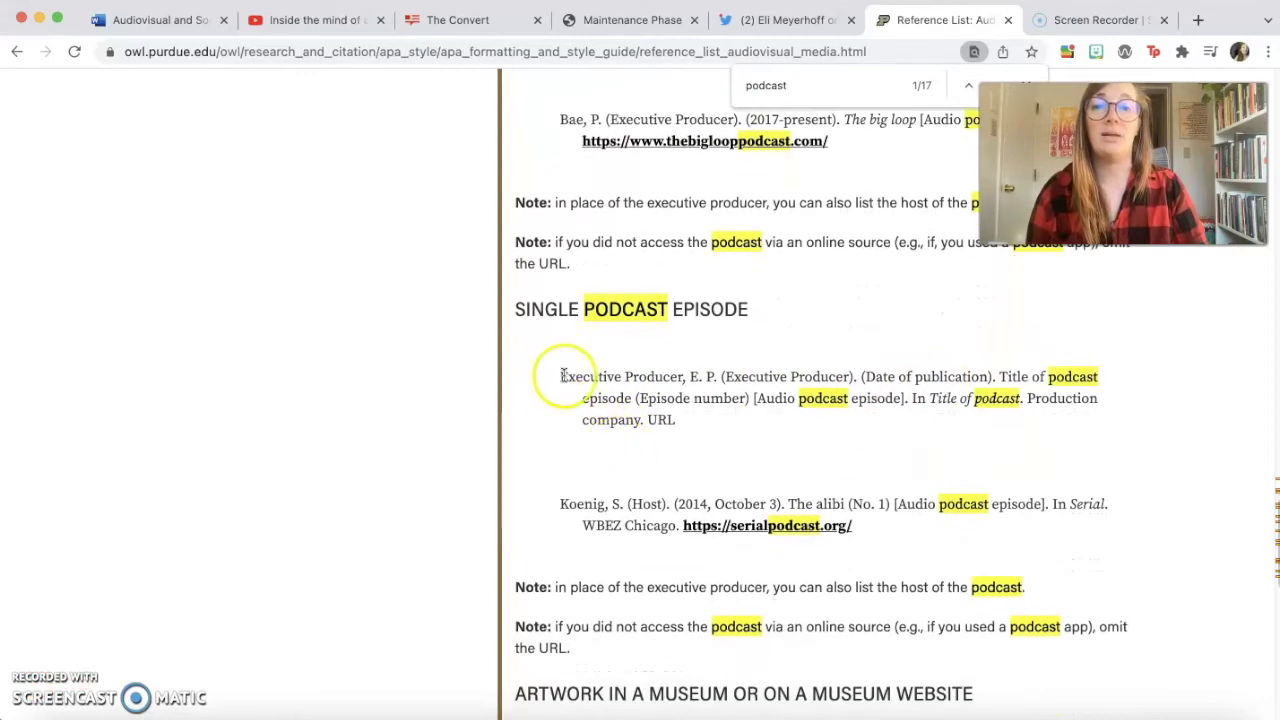
left_click_drag(561, 376, 706, 420)
key("super+c")
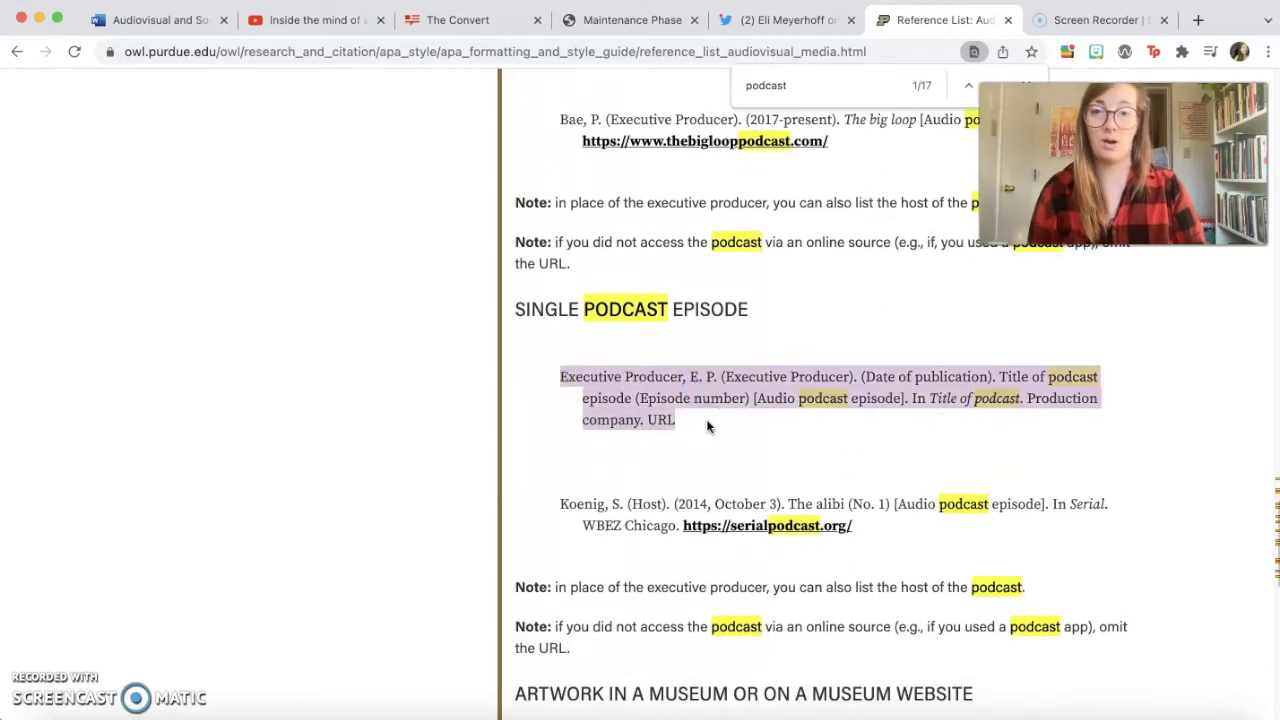
left_click(171, 20)
Step: Paste the podcast template with a hanging indent, add a blank line, and close YouTube
left_click(469, 376)
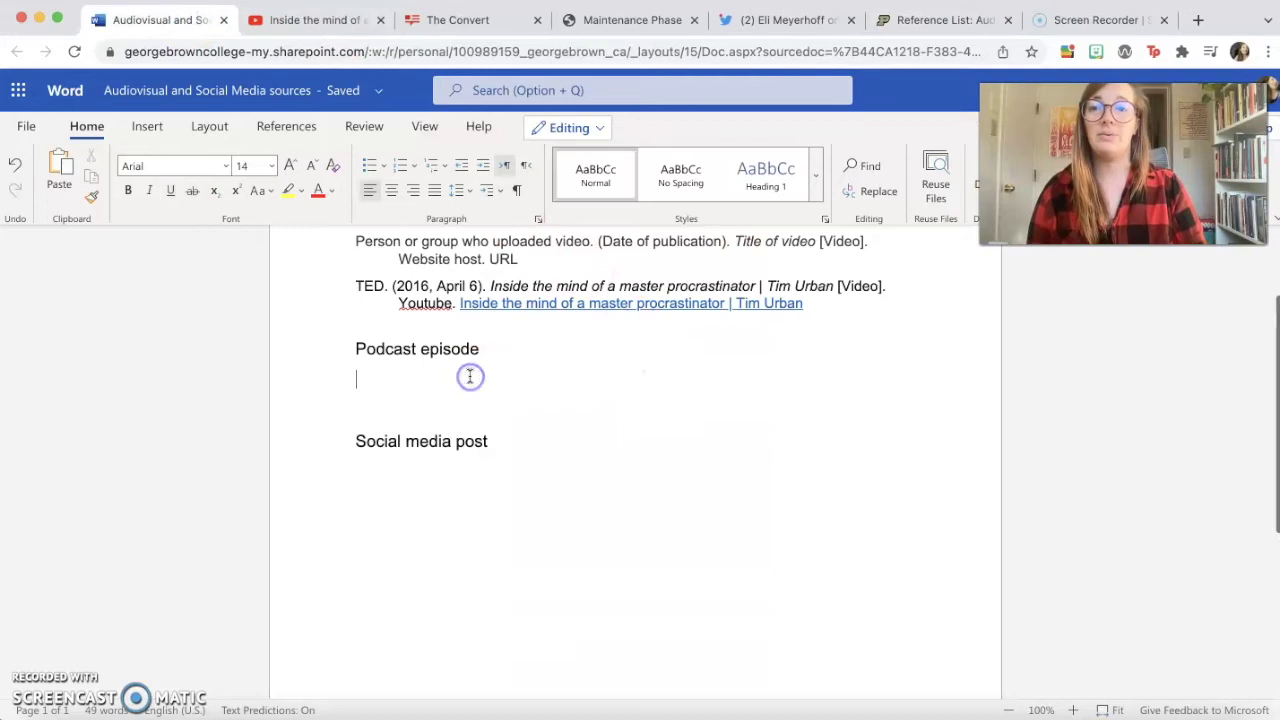
key("super+v")
left_click_drag(460, 410, 319, 378)
left_click(487, 190)
left_click(514, 287)
scroll(602, 388, "down", 1)
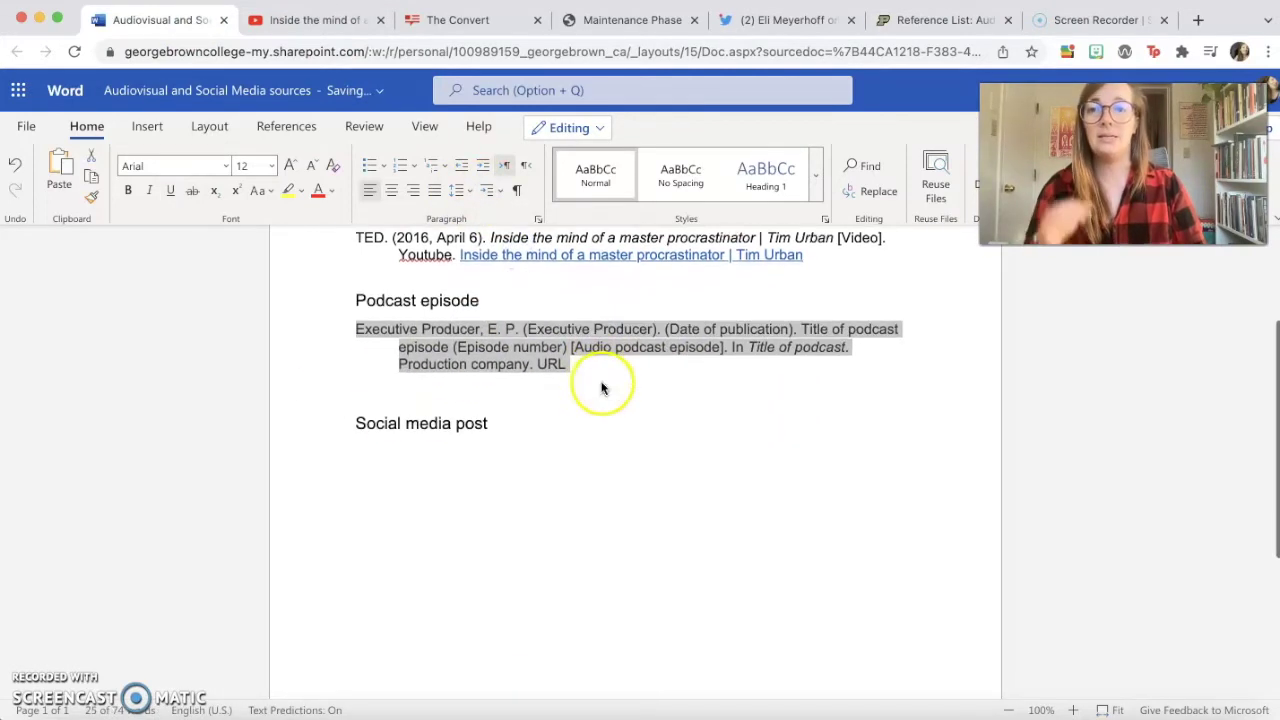
left_click(598, 374)
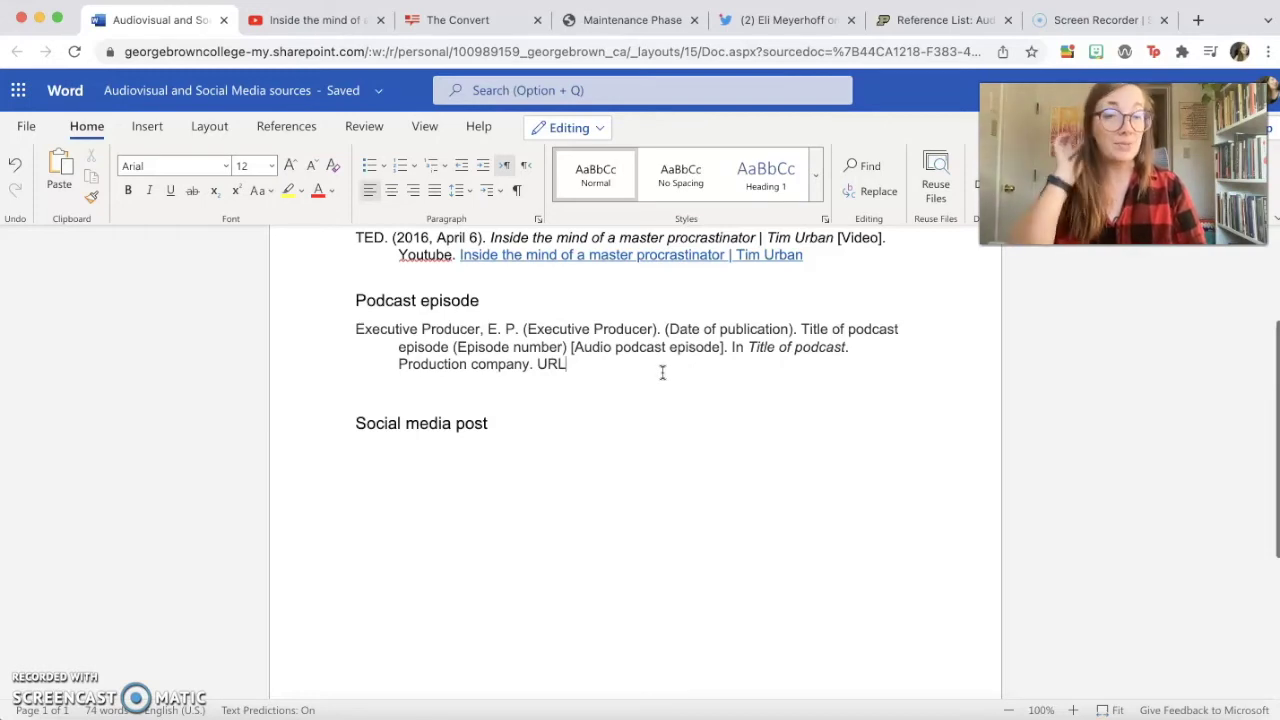
key("Return")
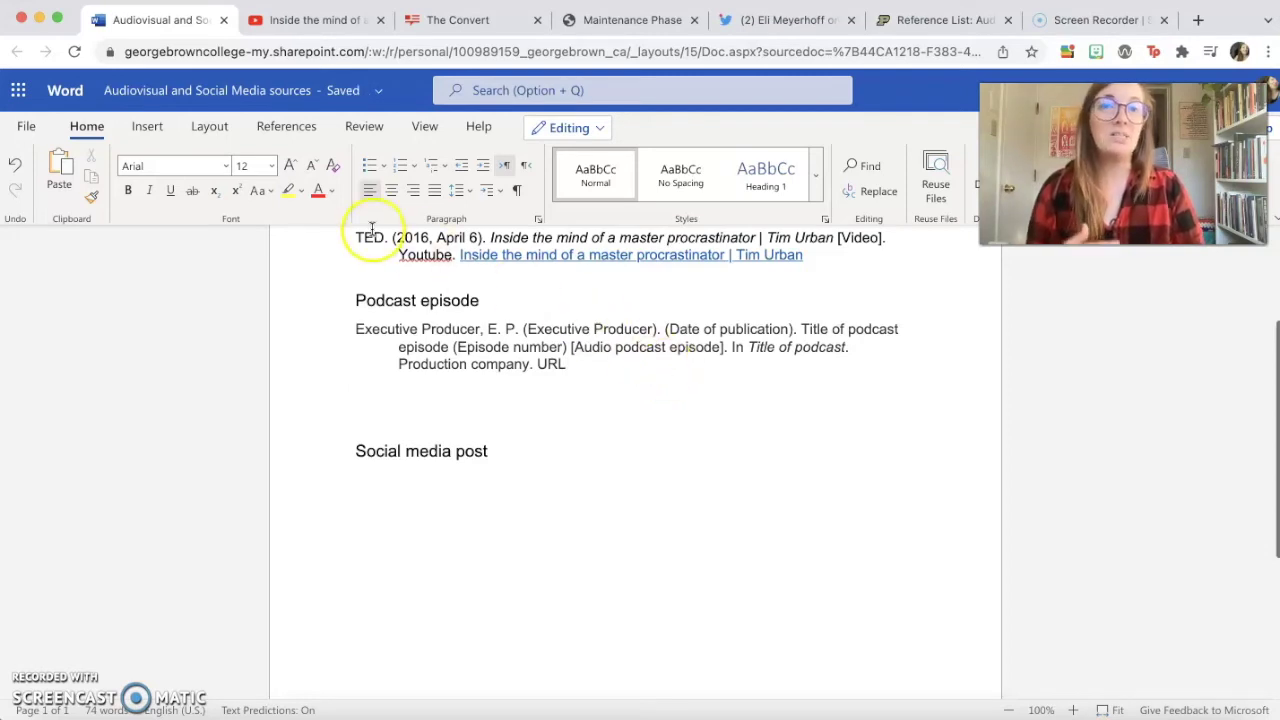
left_click(380, 20)
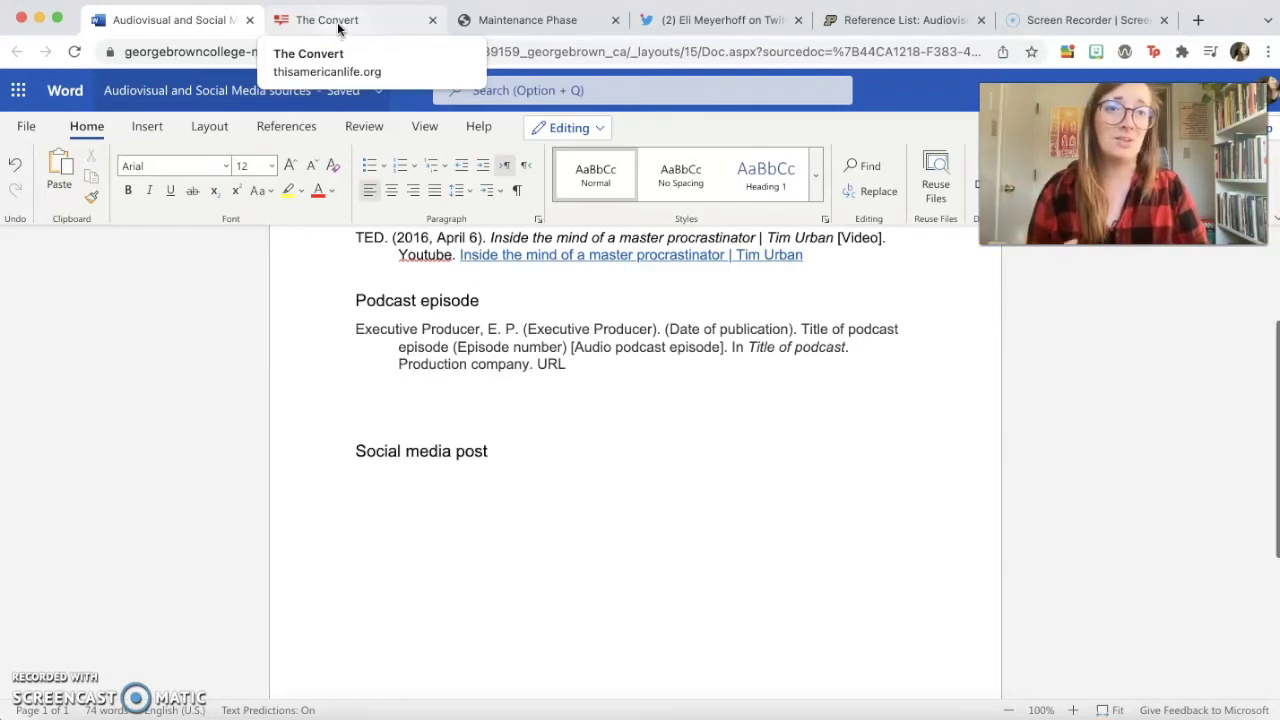
Step: Check This American Life's Staff page for the host and executive producer
left_click(338, 22)
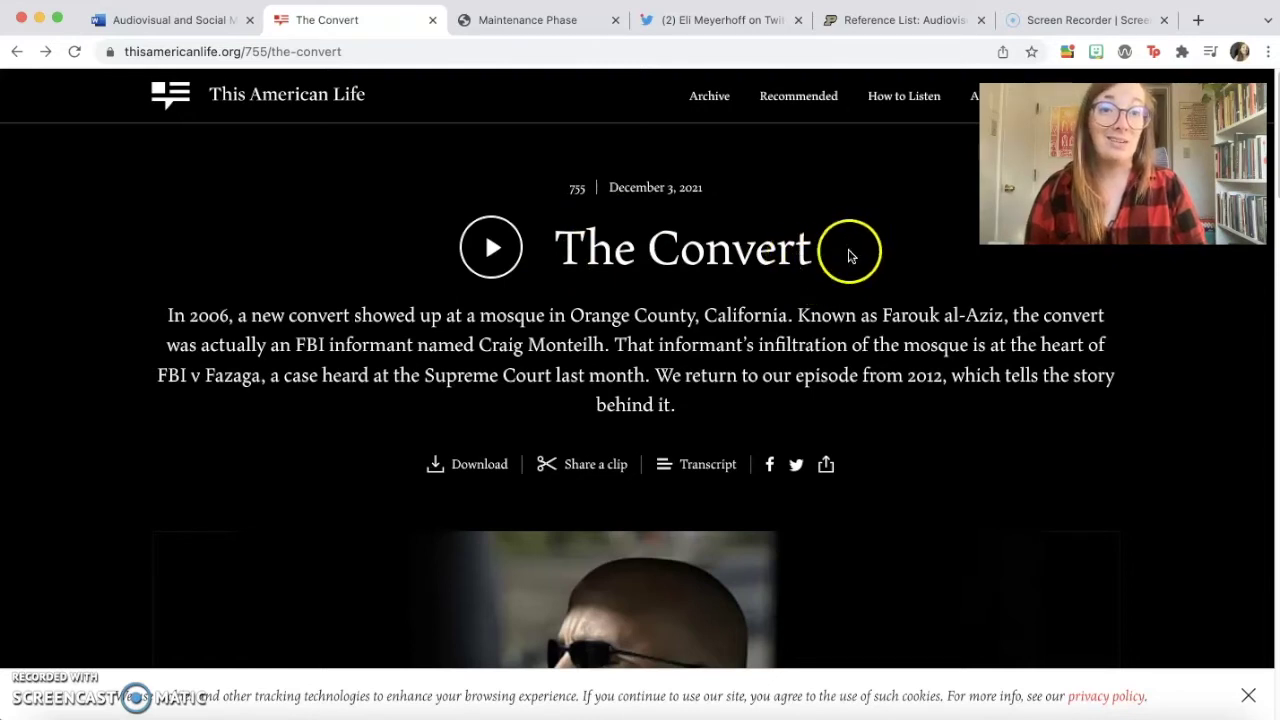
mouse_move(963, 105)
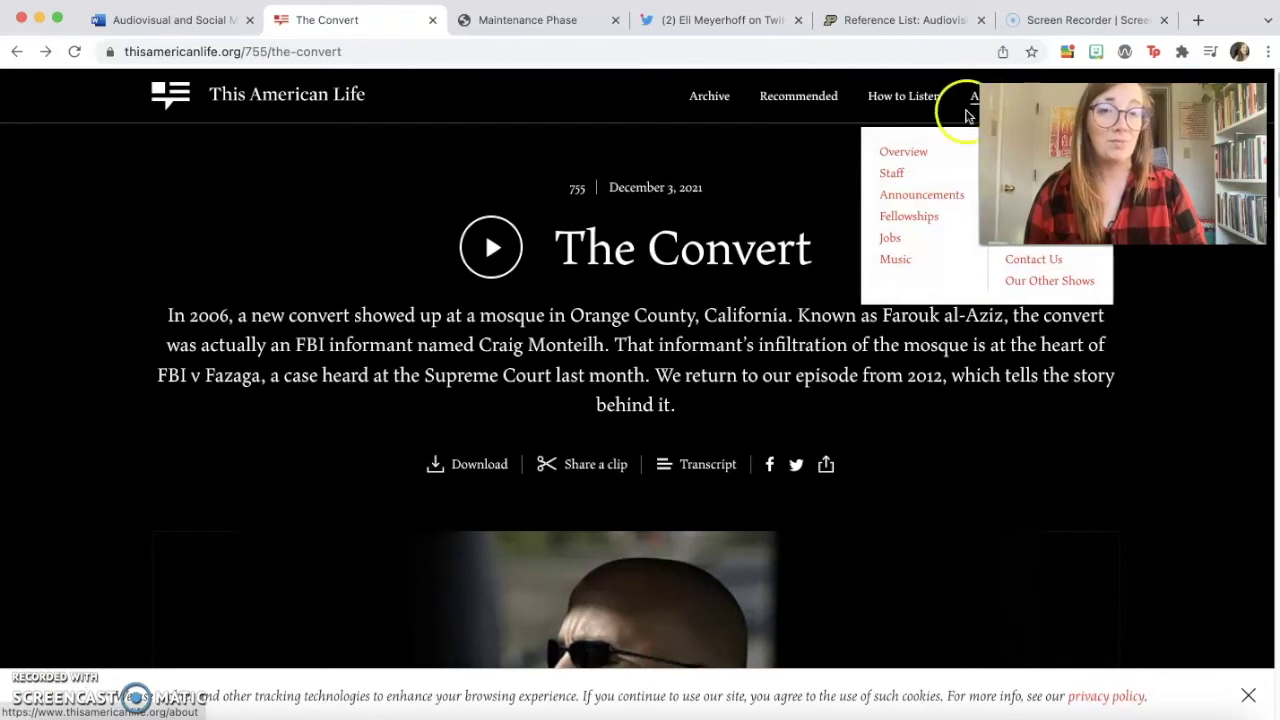
left_click(891, 173)
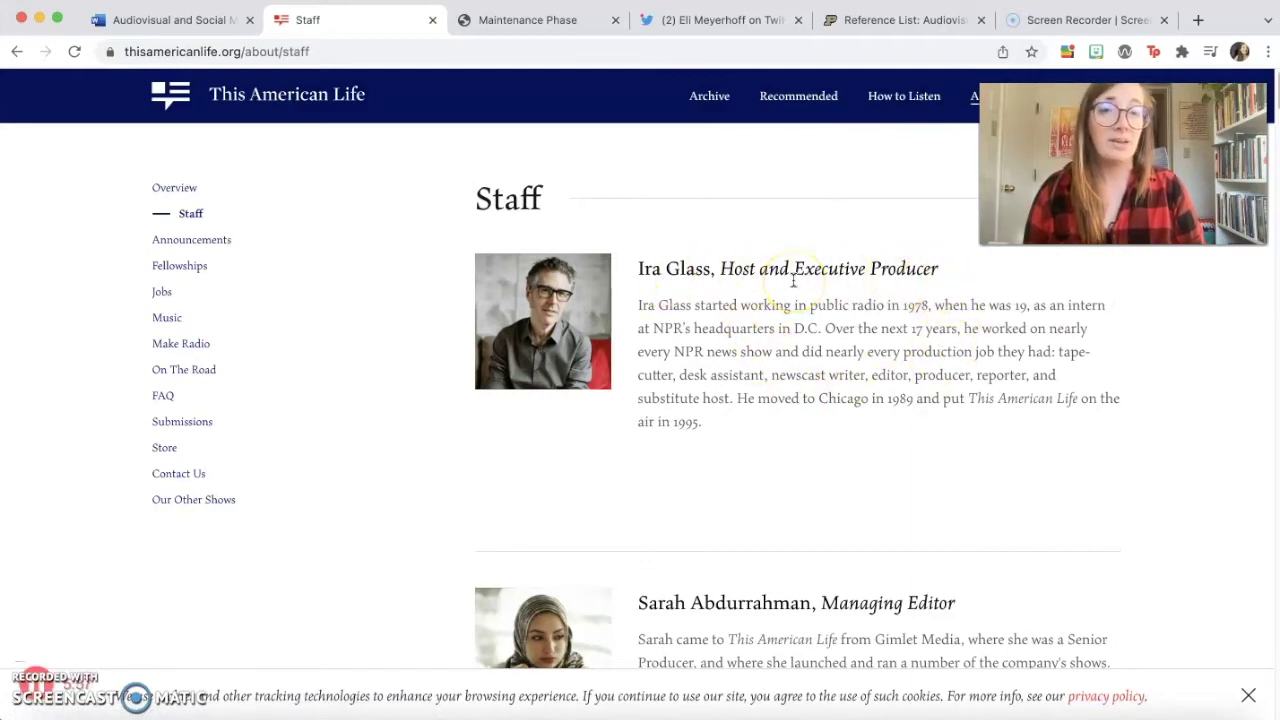
left_click(205, 22)
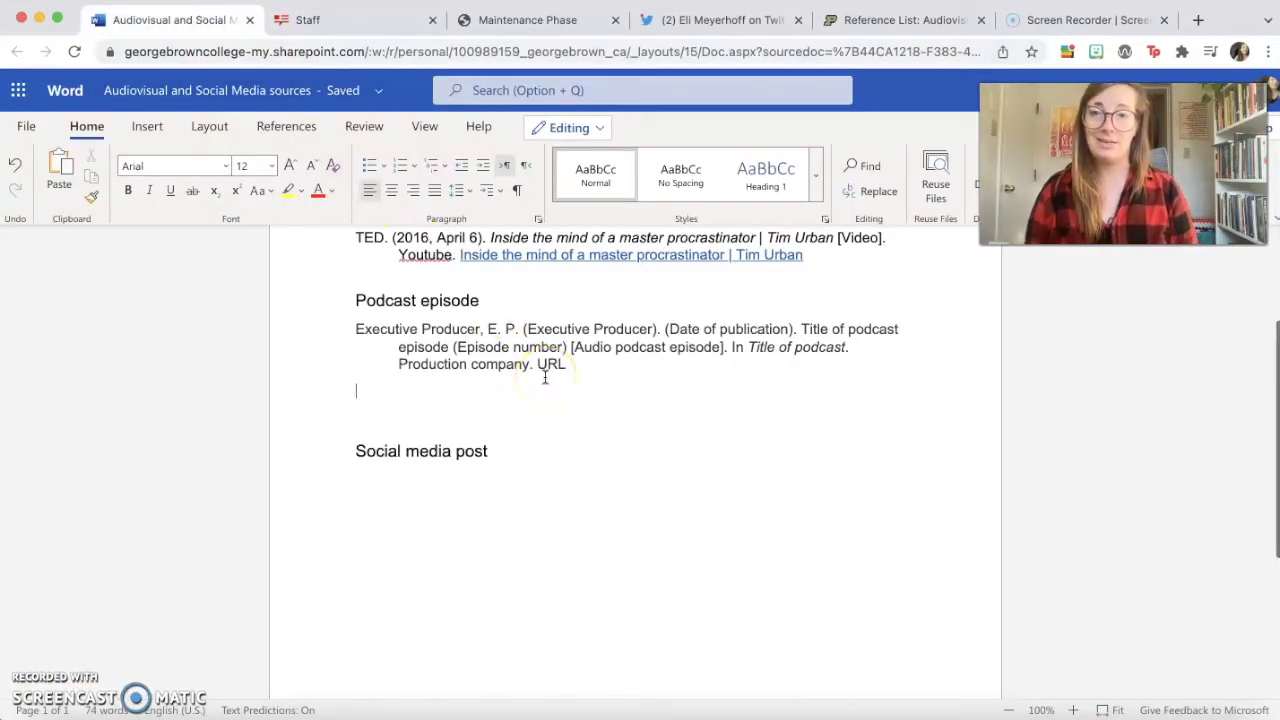
Step: Enter the executive producer's name and role, then the episode's date
type("Glass, I.")
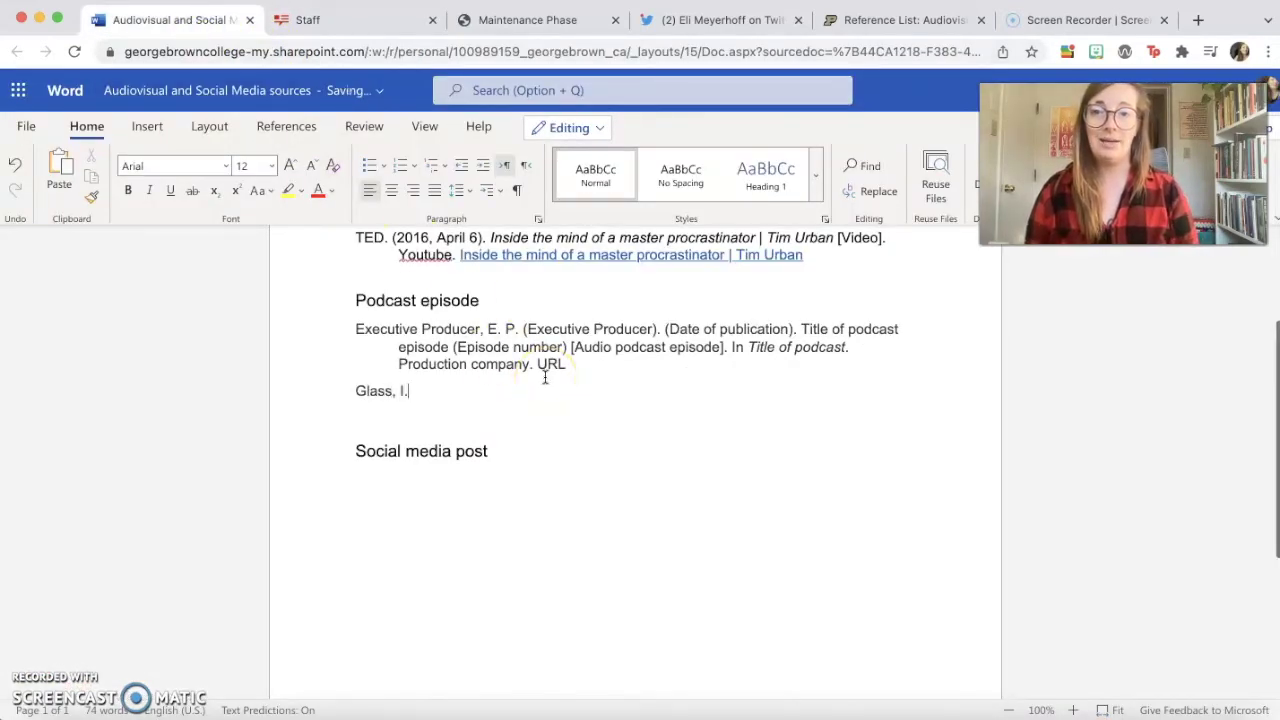
type(" (Exc")
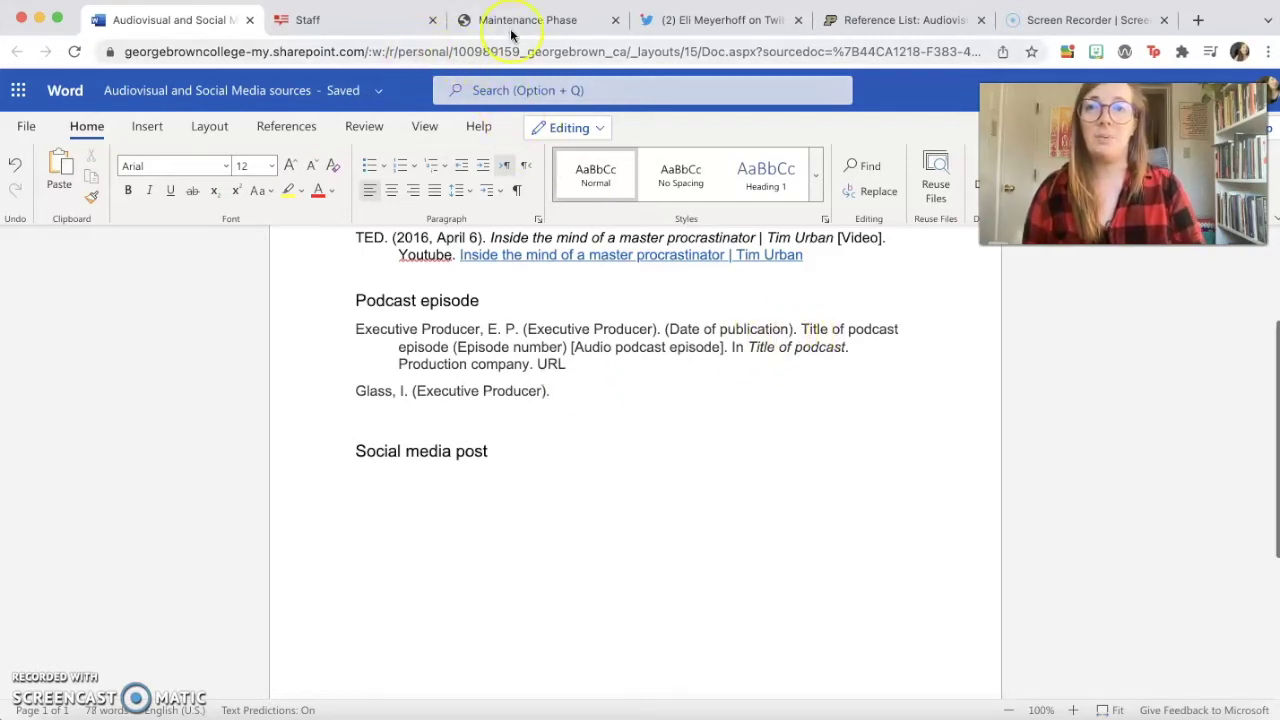
left_click(305, 20)
left_click(20, 53)
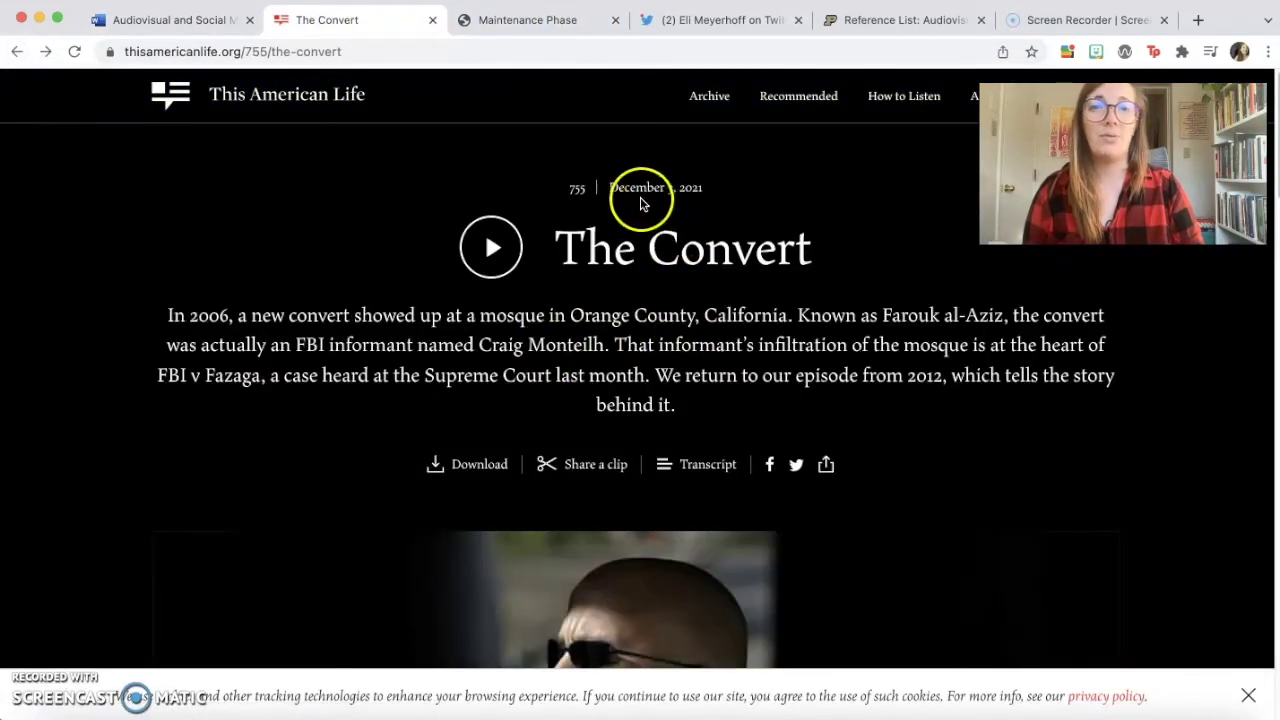
left_click(181, 23)
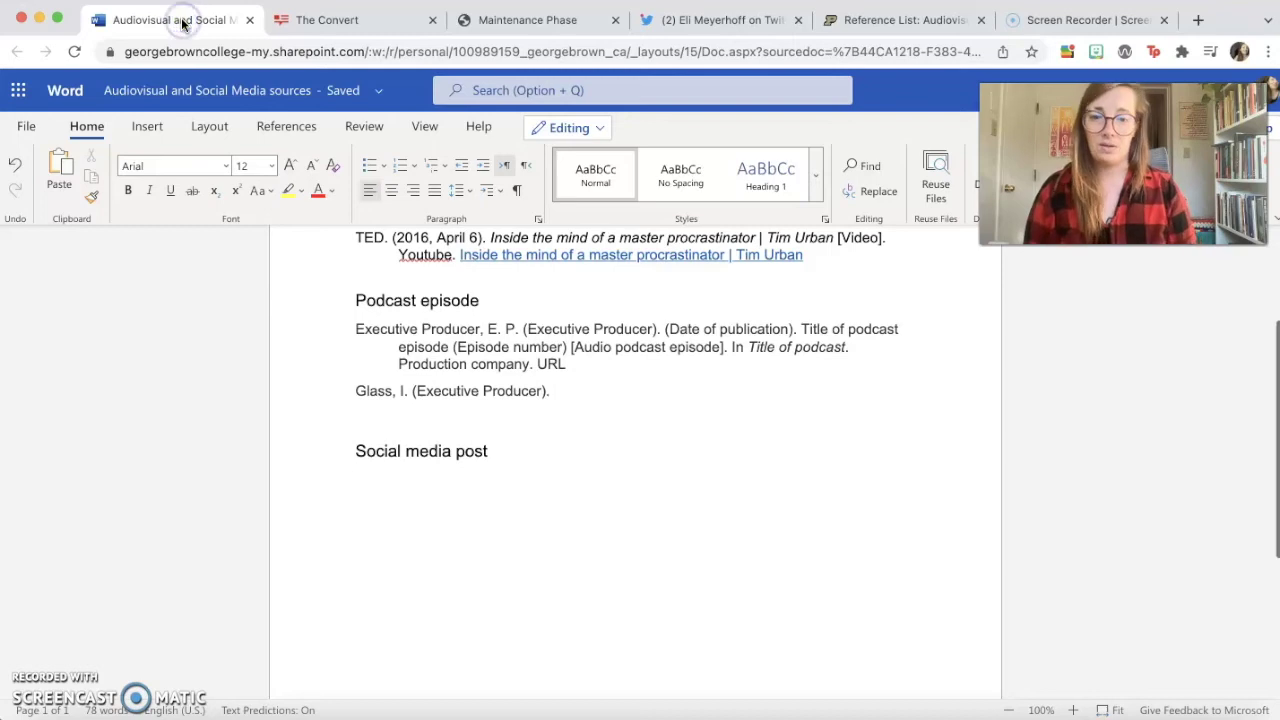
type("(2021, December 3).")
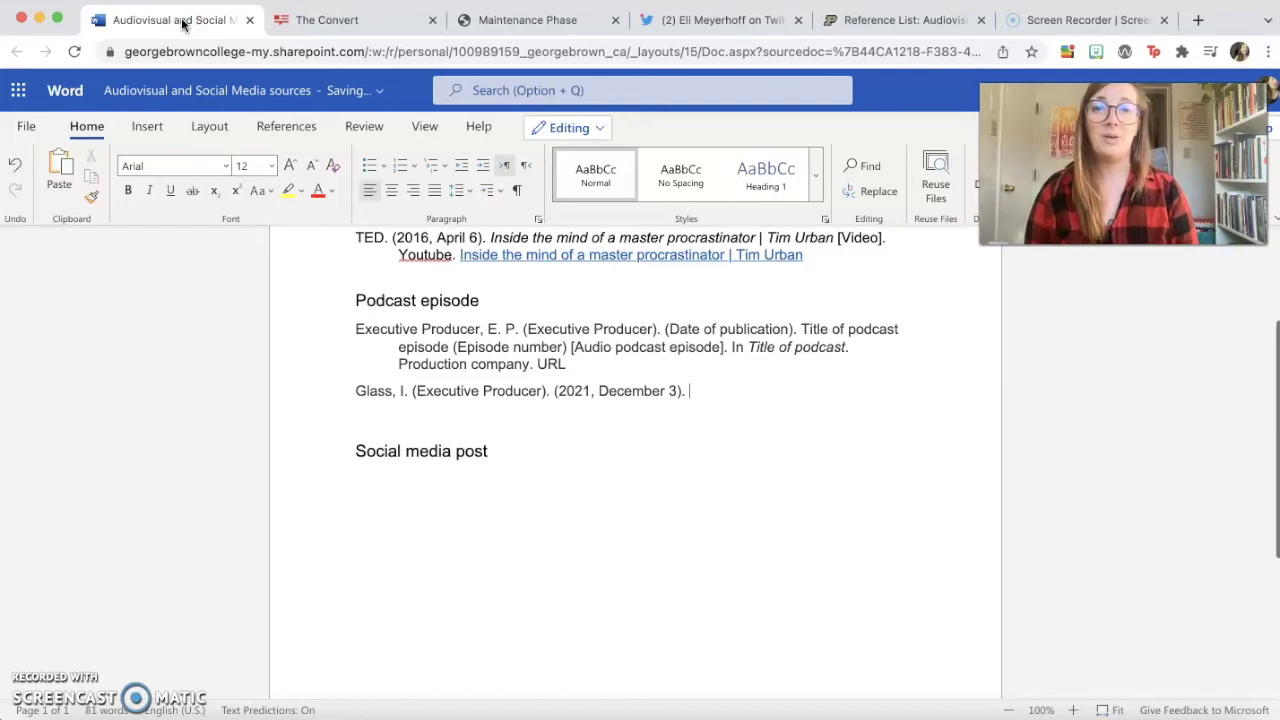
left_click(350, 22)
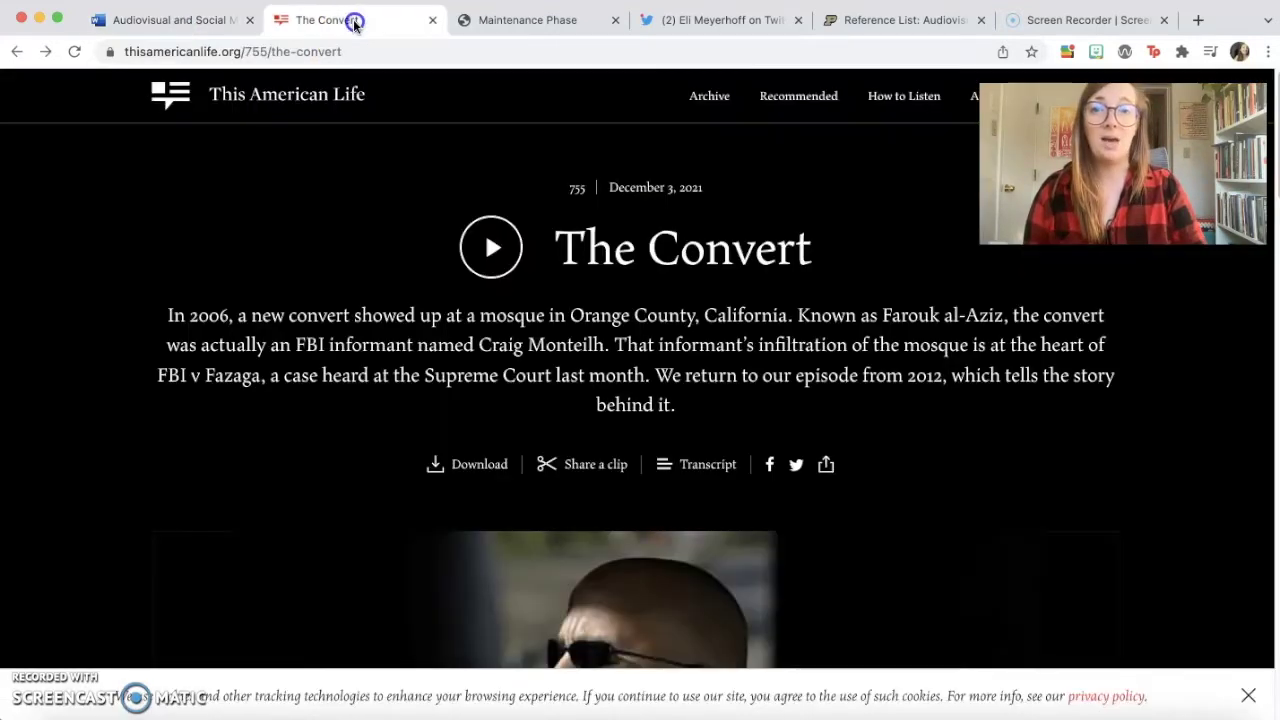
left_click(150, 25)
Step: Add 'The convert (755).' and the '[Audio podcast episode].' label
type("The convert (")
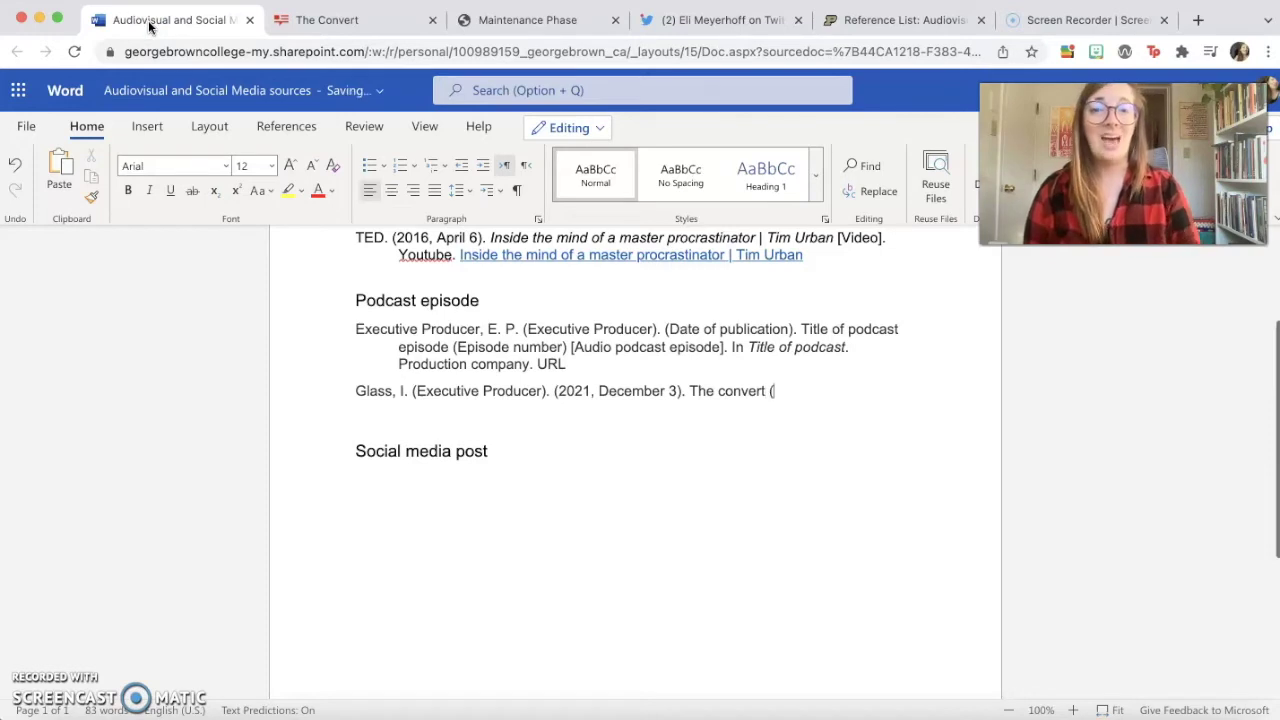
left_click(320, 20)
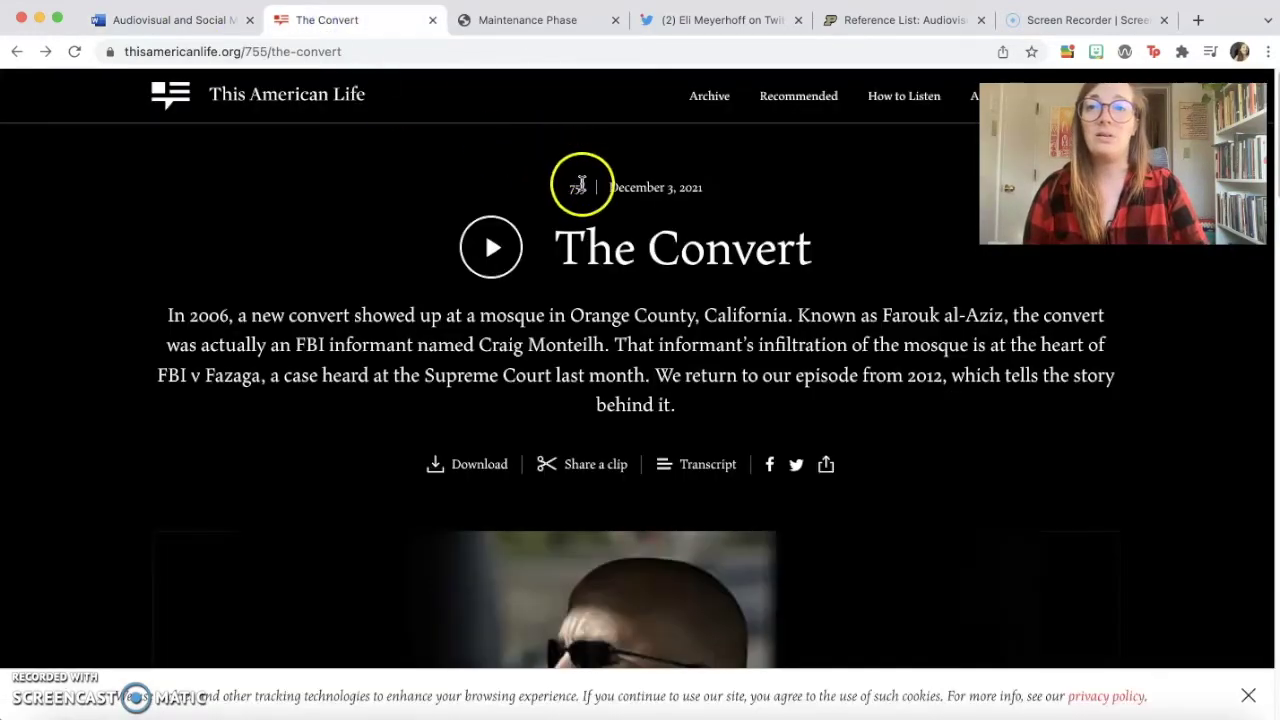
left_click(160, 20)
type("755). [A")
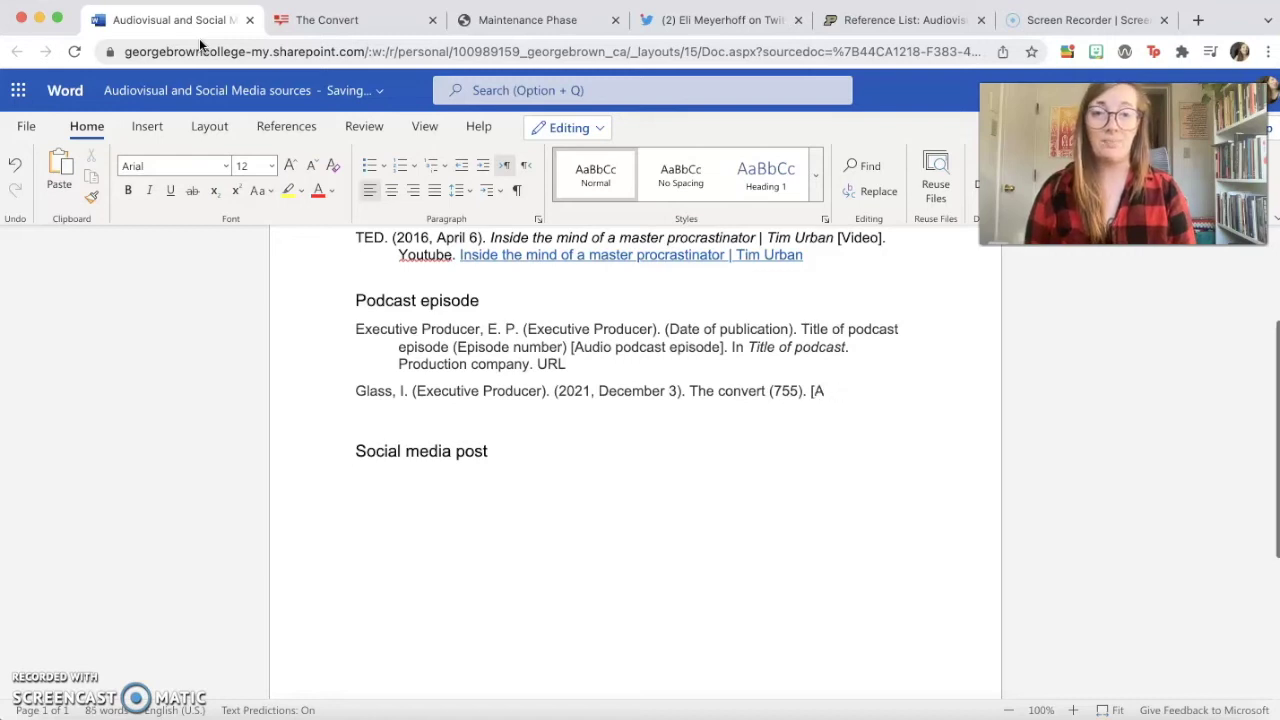
type("ep")
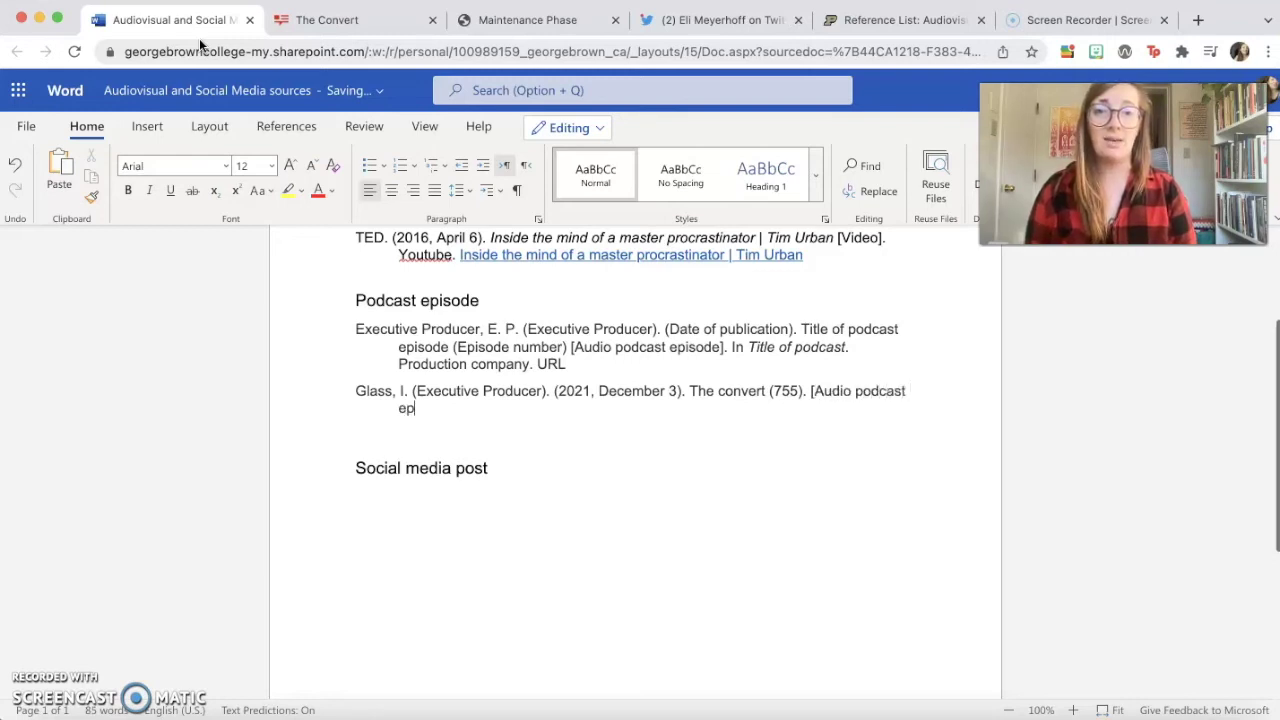
type("isode]. In")
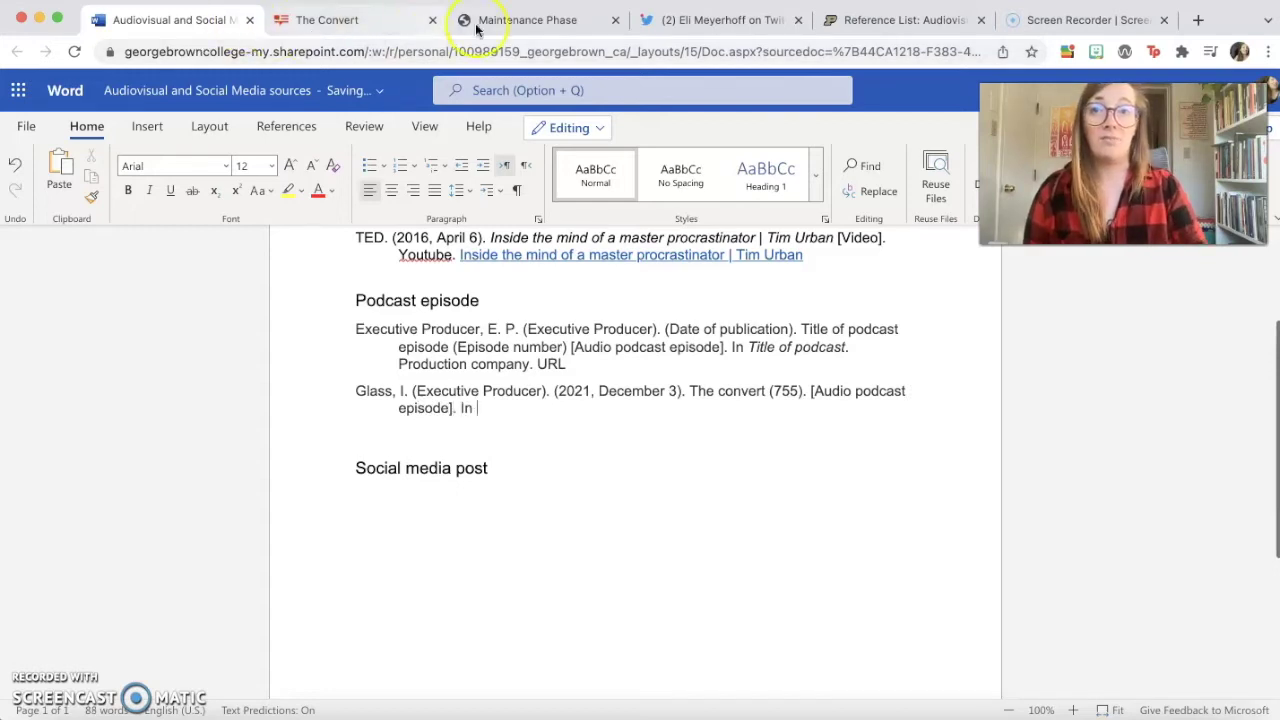
Step: Begin the italic show title 'This American life'
left_click(512, 20)
left_click(390, 25)
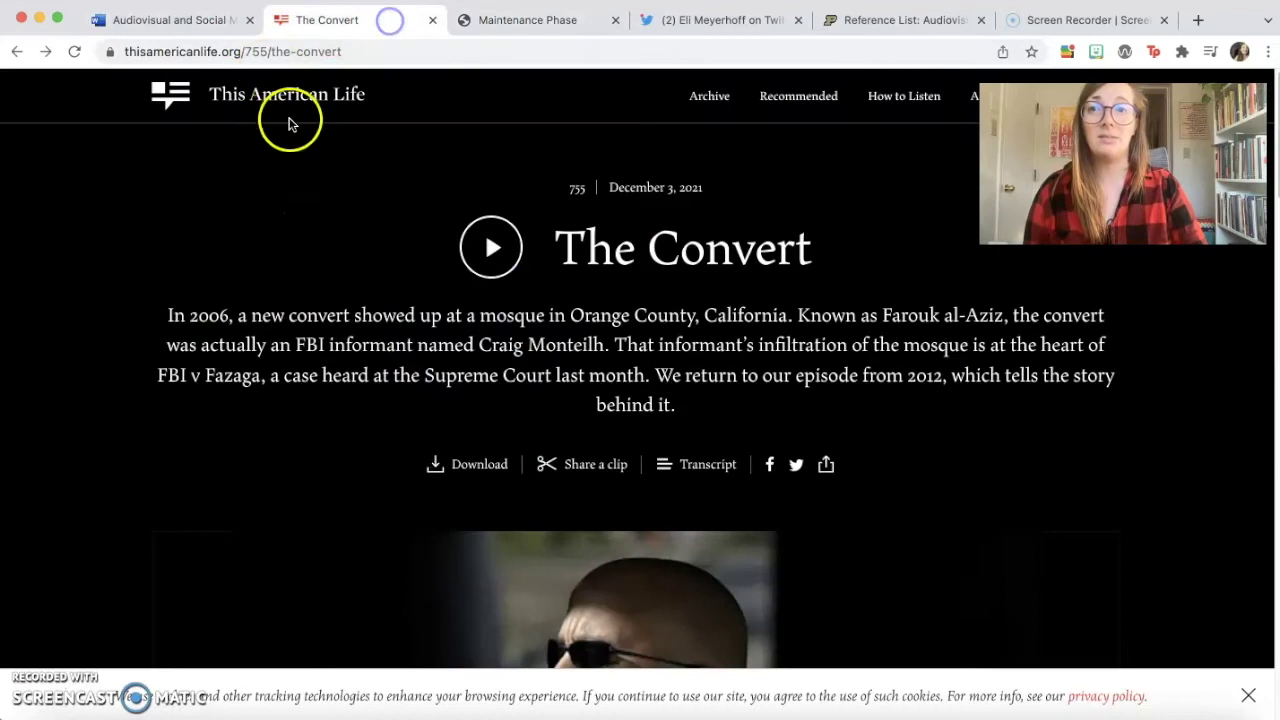
left_click(166, 19)
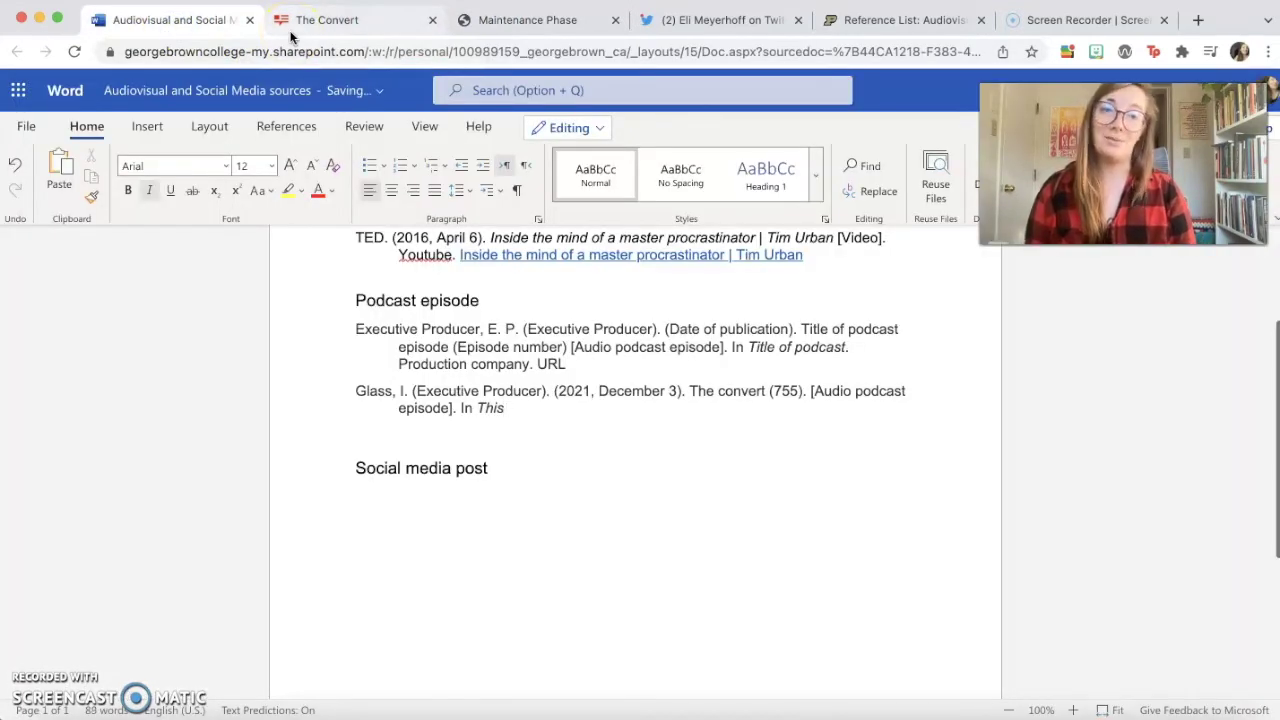
type("American life.")
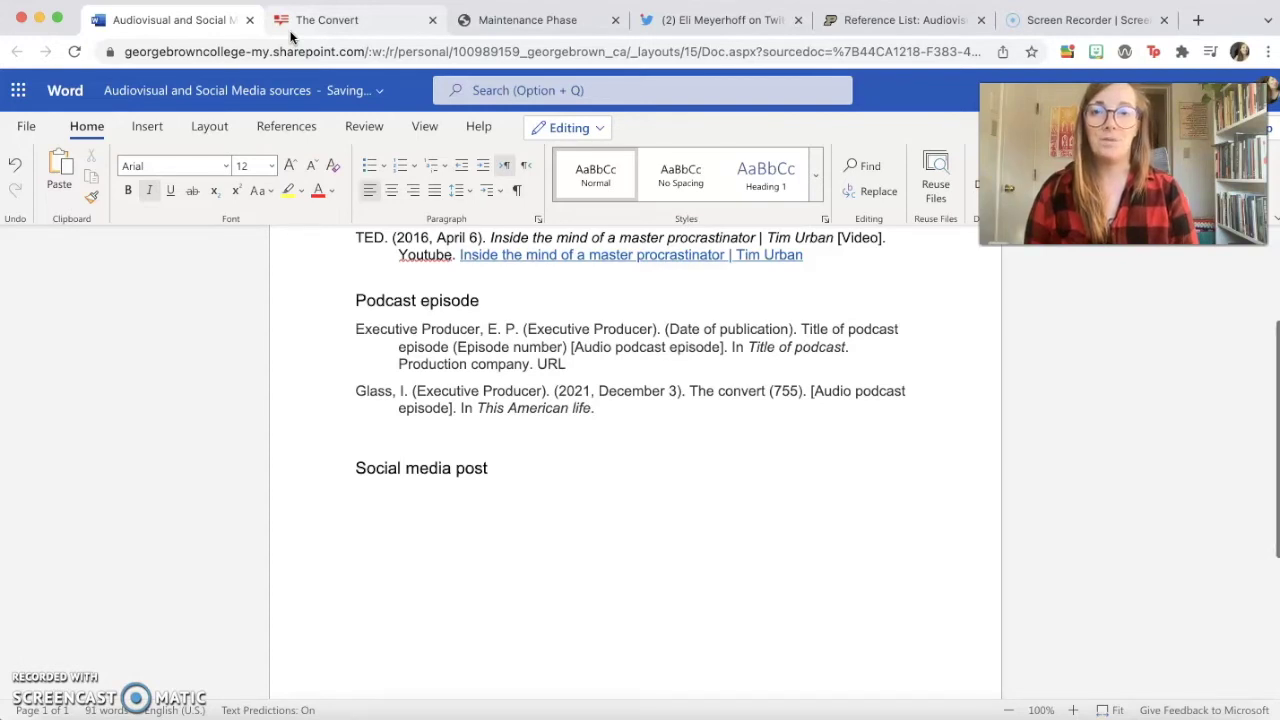
Step: Open the About section of The Convert page and scroll to the footer's WBEZ Chicago credit
left_click(348, 24)
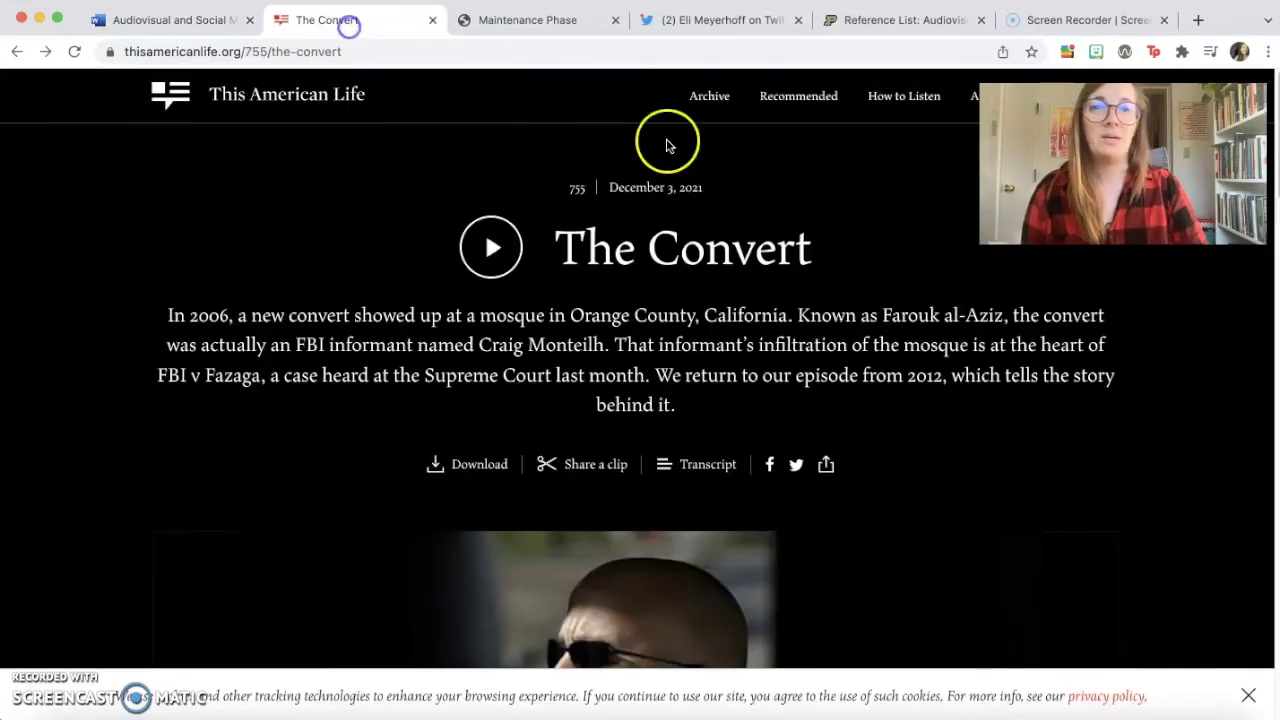
left_click(955, 95)
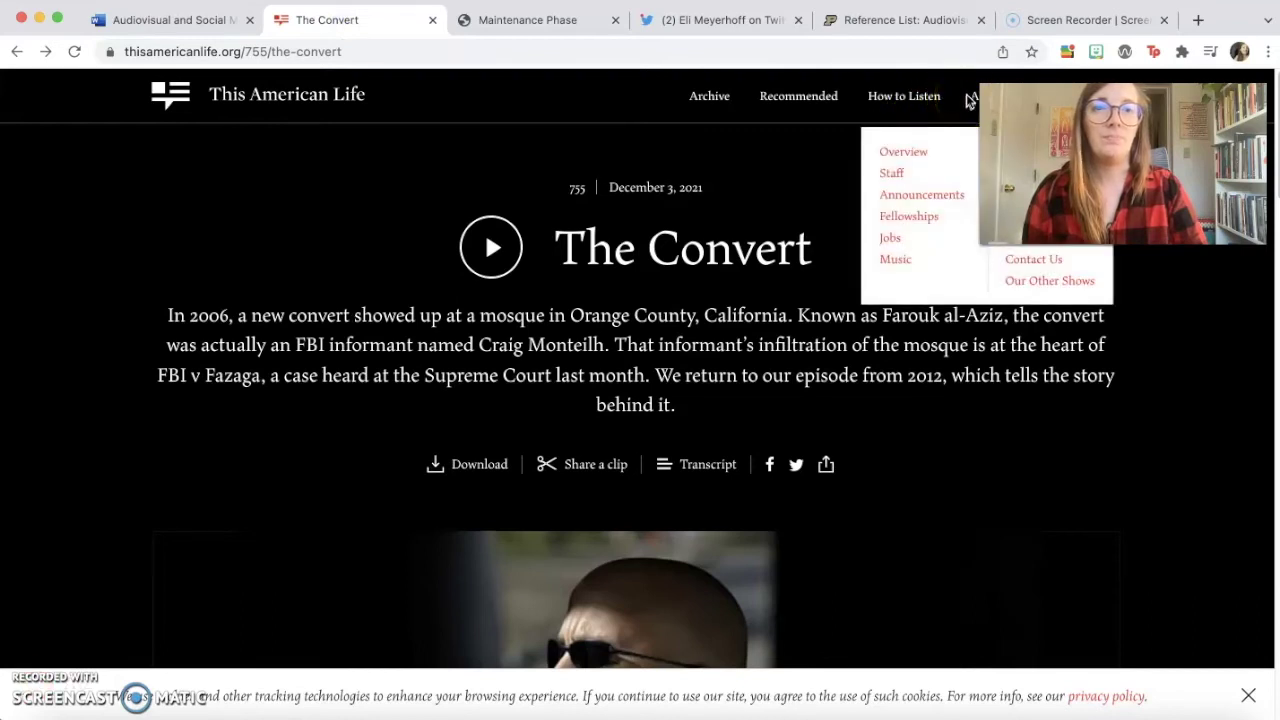
scroll(864, 405, "down", 5)
scroll(866, 408, "down", 15)
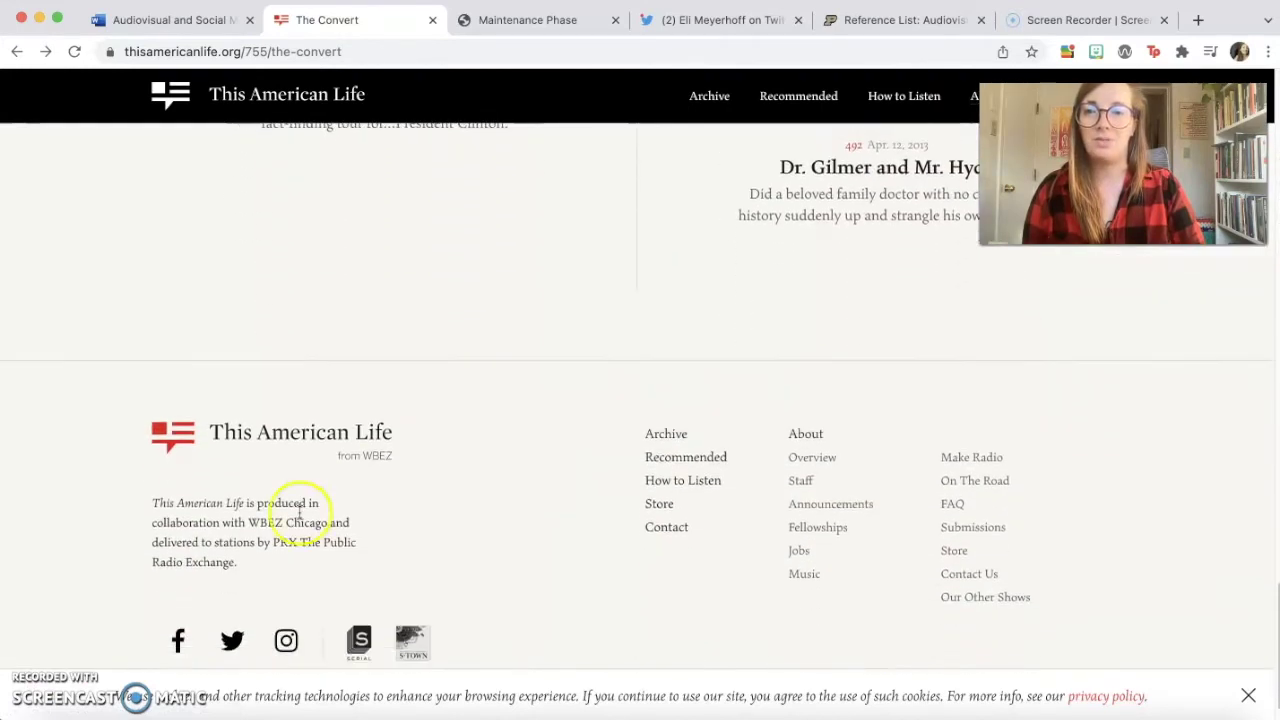
scroll(214, 480, "down", 2)
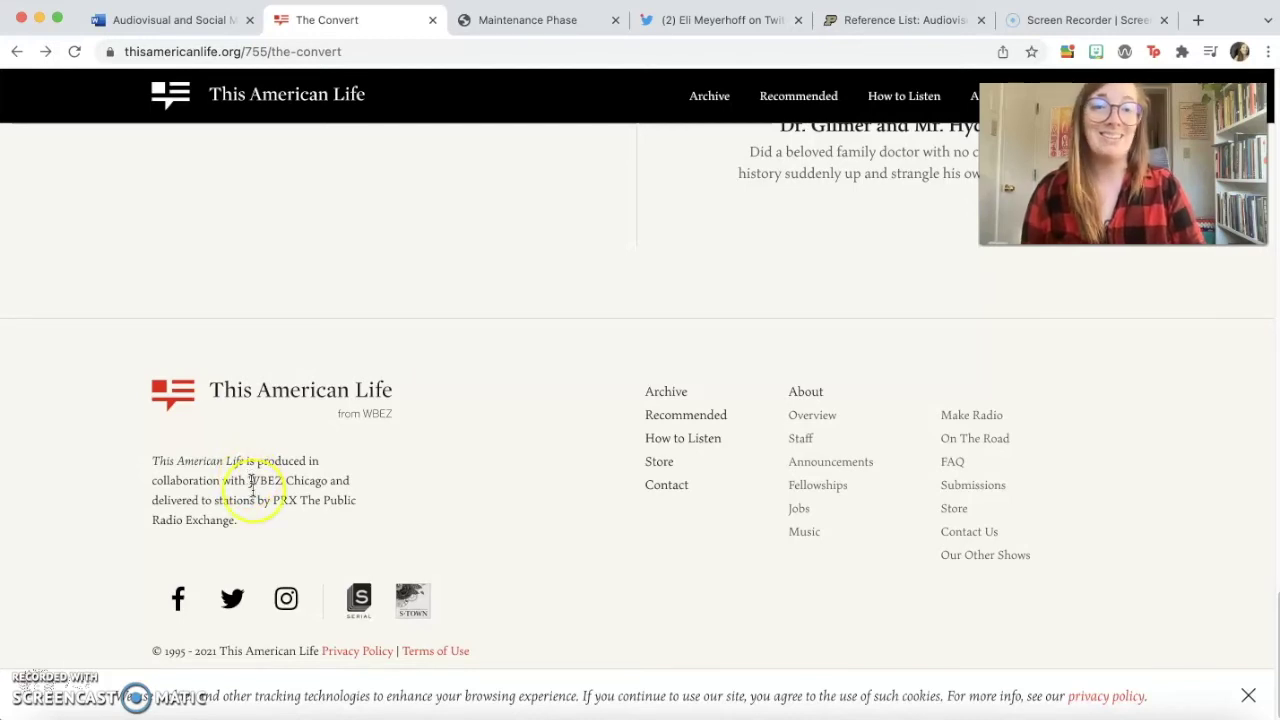
Step: End the podcast reference with 'WBEZ Chicago.' and The Convert episode's URL, then close that tab
left_click(189, 23)
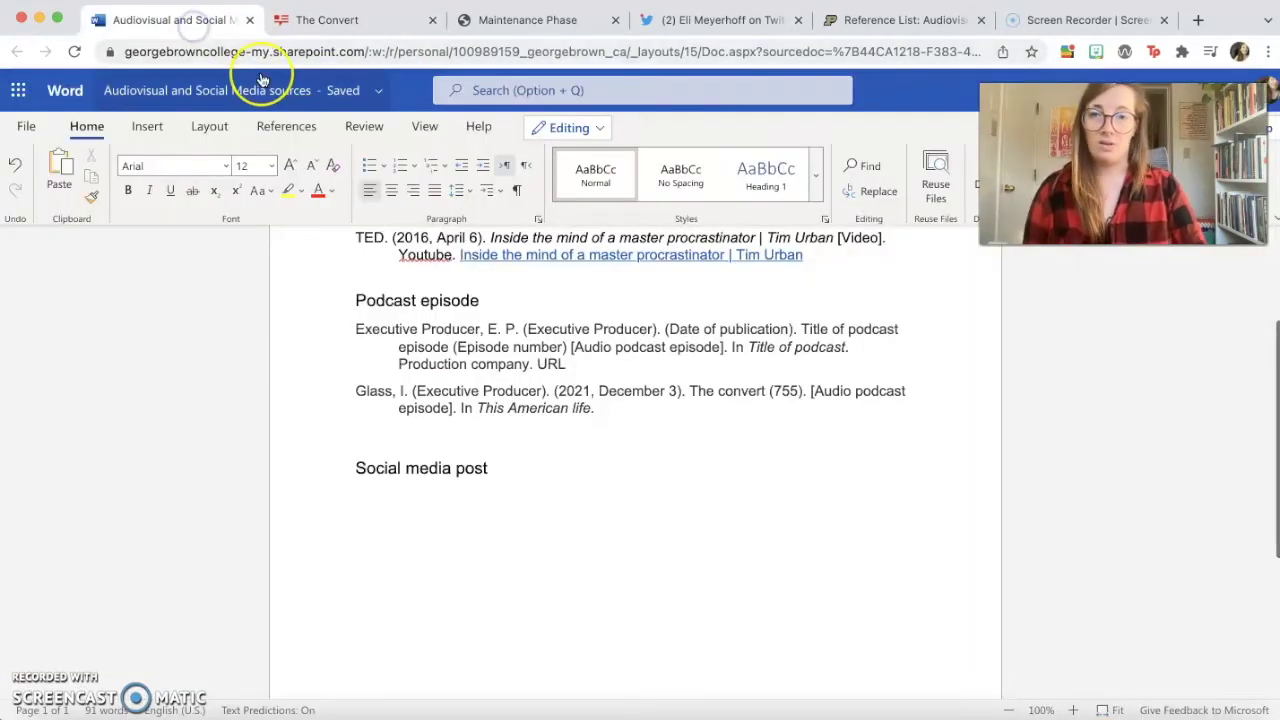
type("EZ Chicago.")
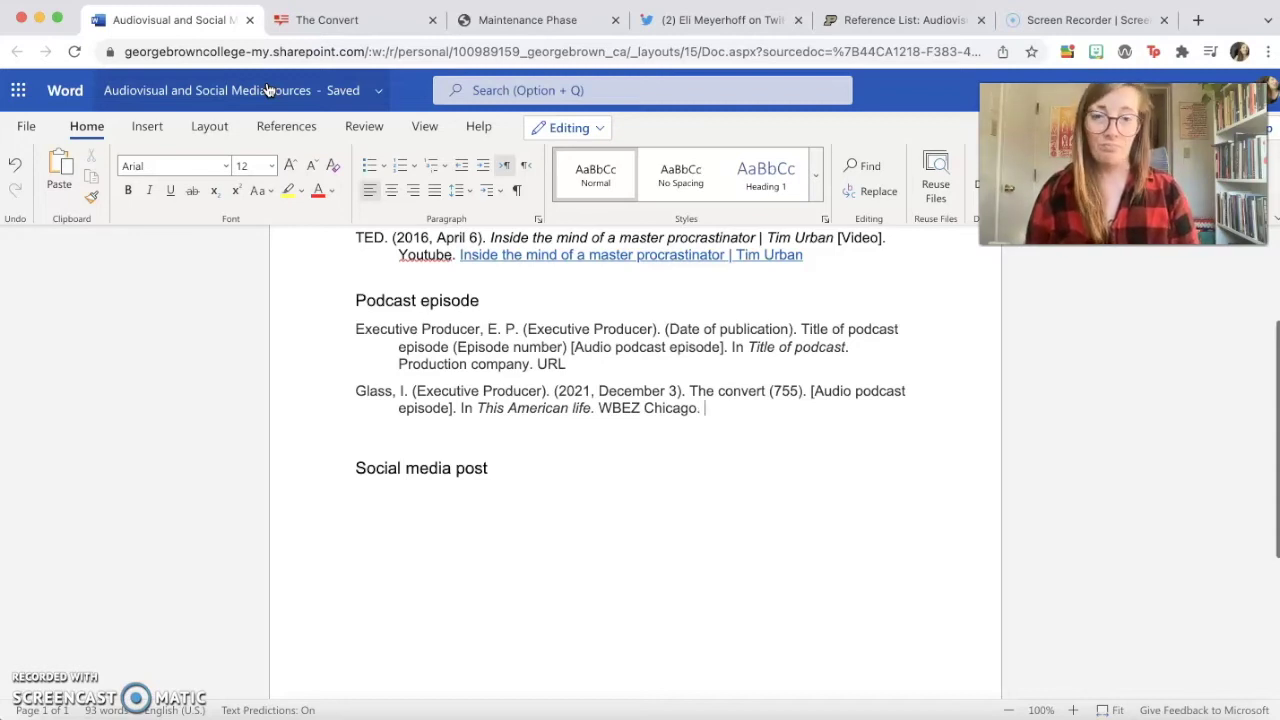
left_click(337, 24)
left_click(338, 52)
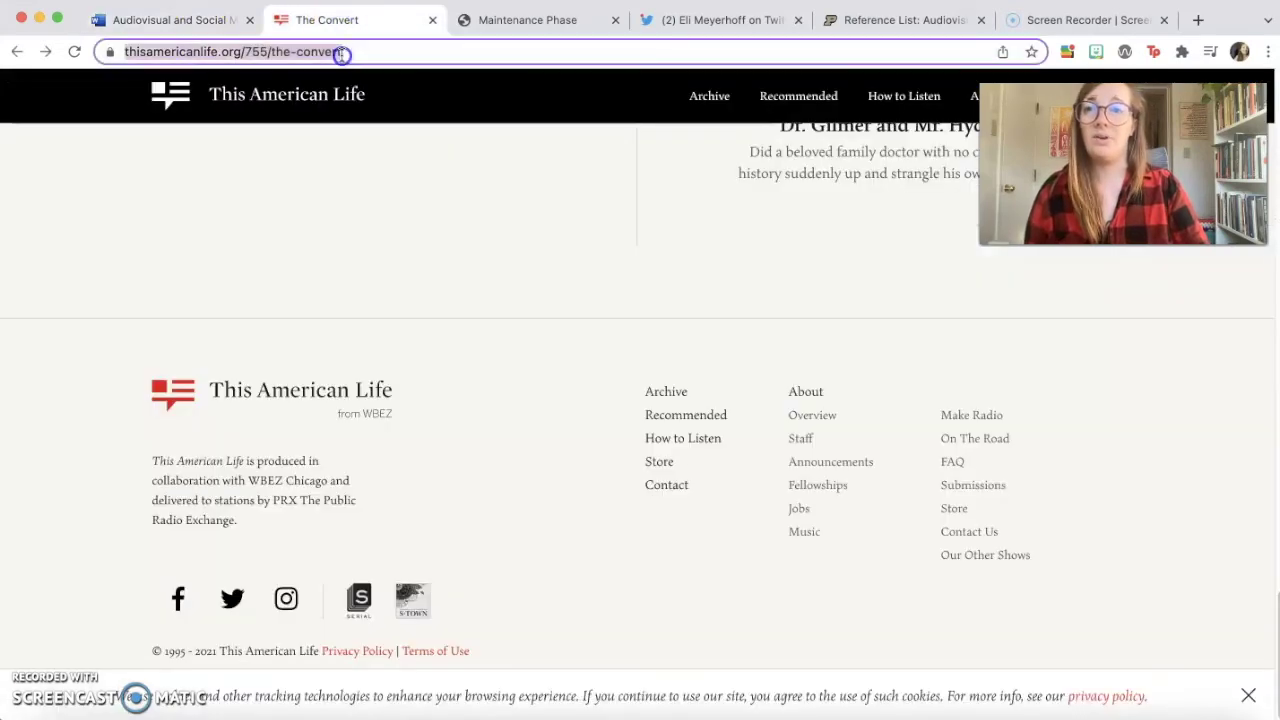
key("super+c")
left_click(177, 21)
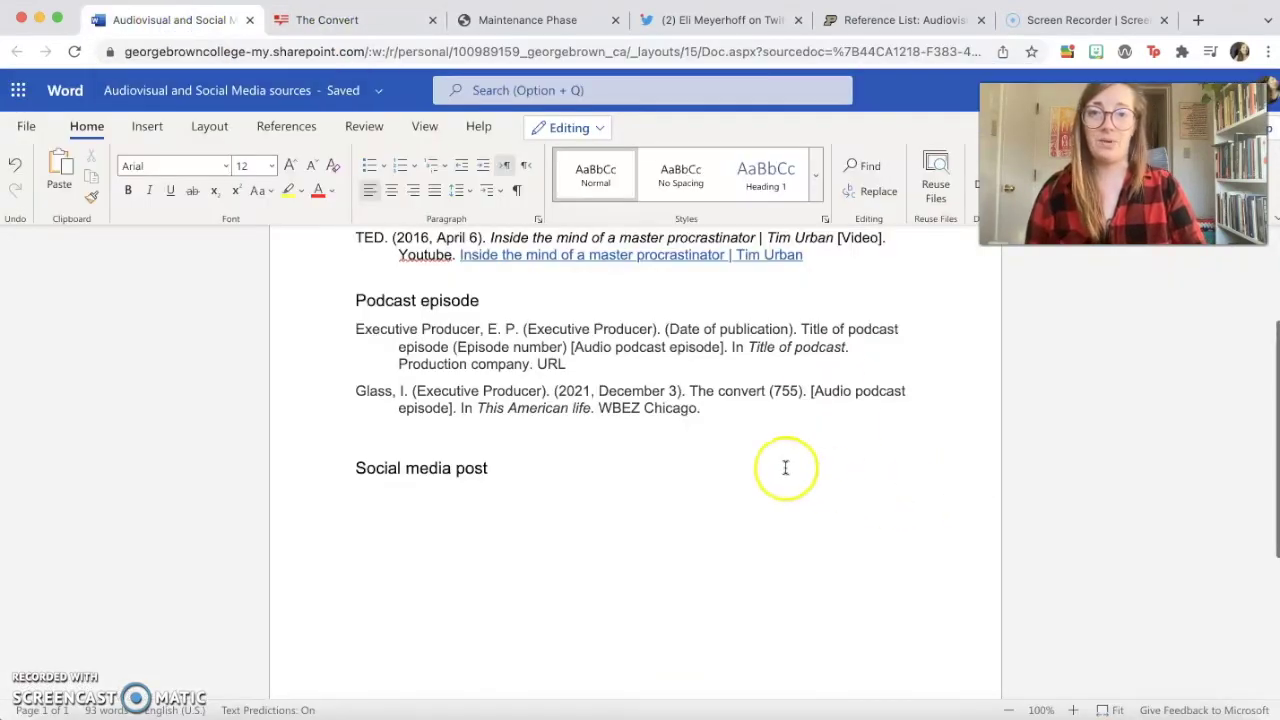
key("super+v")
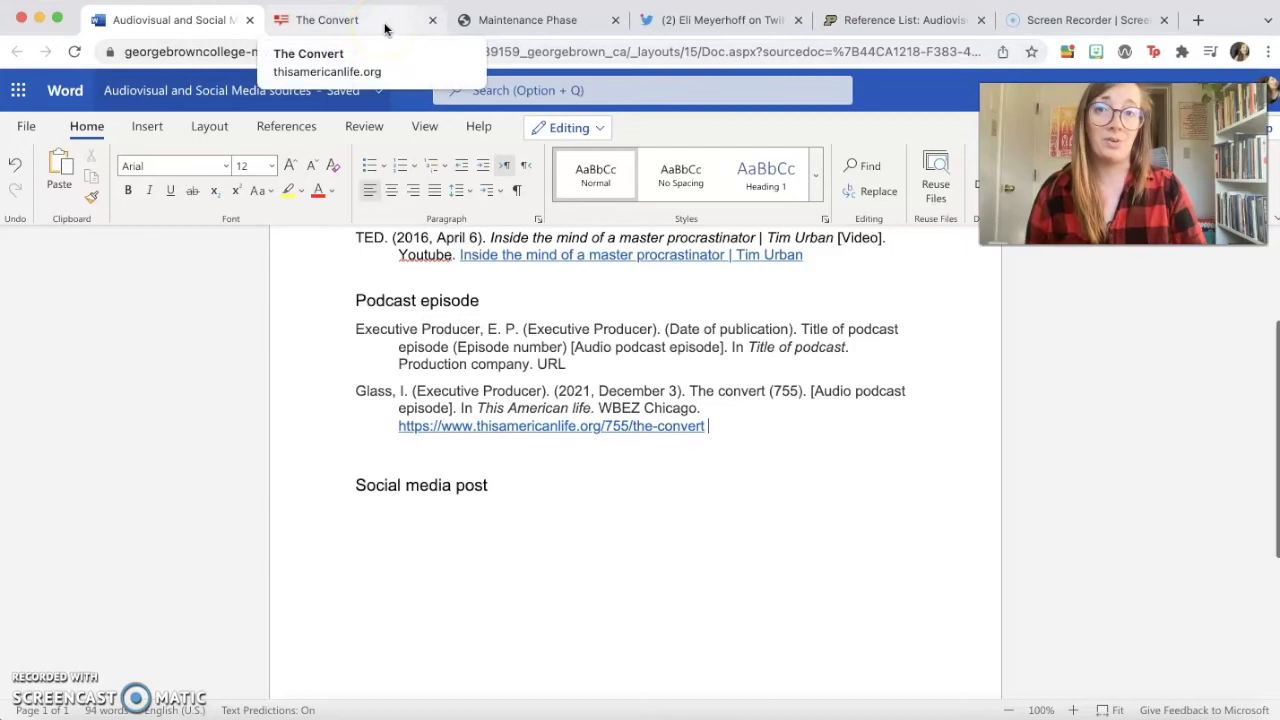
left_click(432, 20)
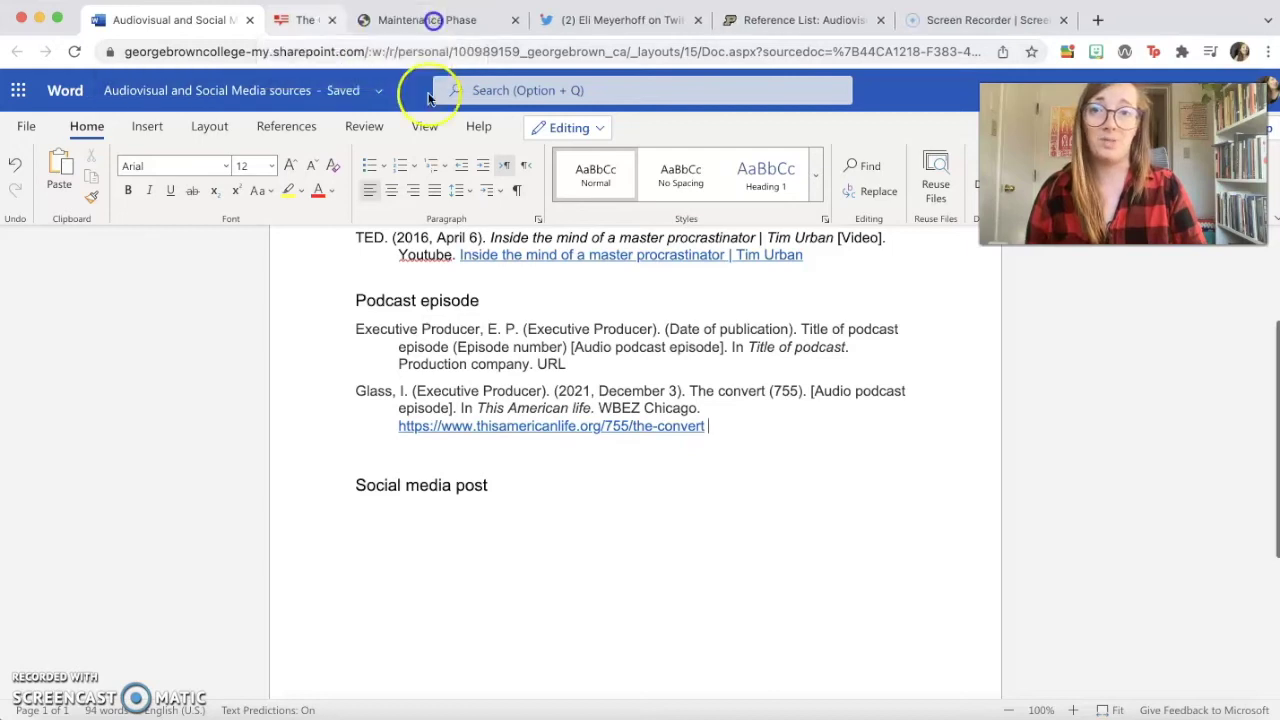
Step: Load more episodes in the Maintenance Phase list and open The Great Protein Fiasco episode page
left_click(374, 25)
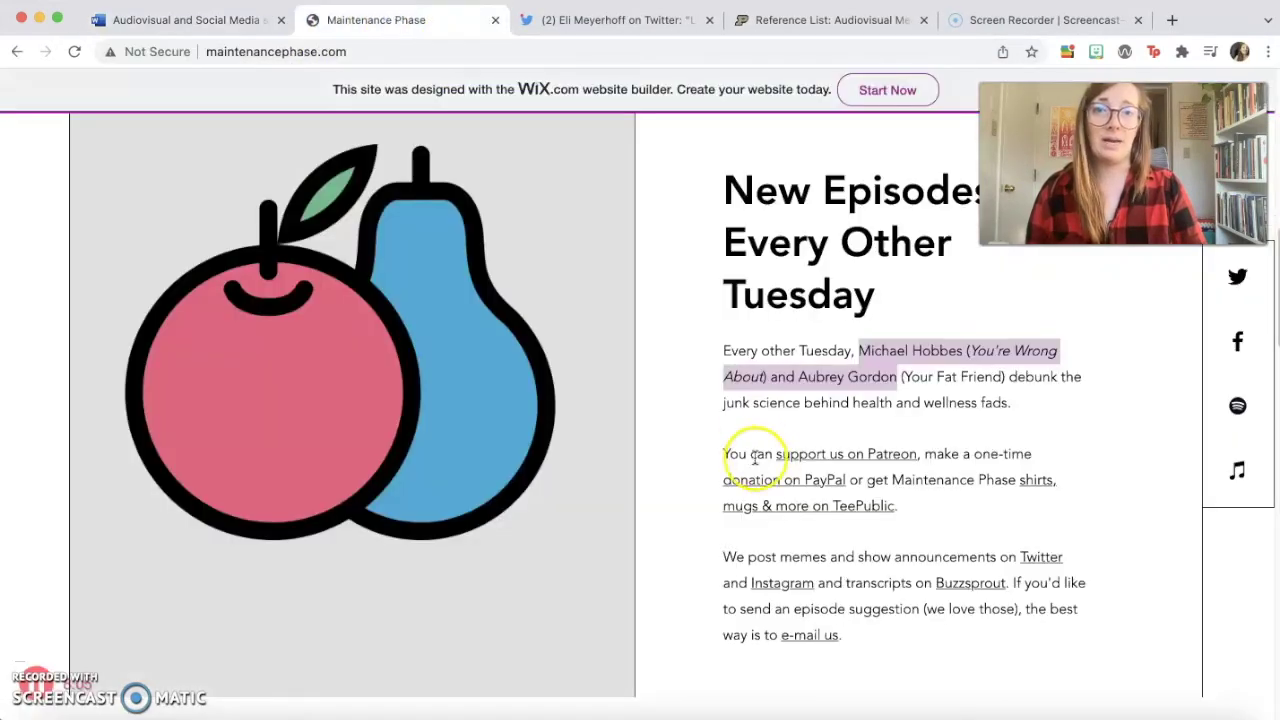
scroll(752, 458, "down", 10)
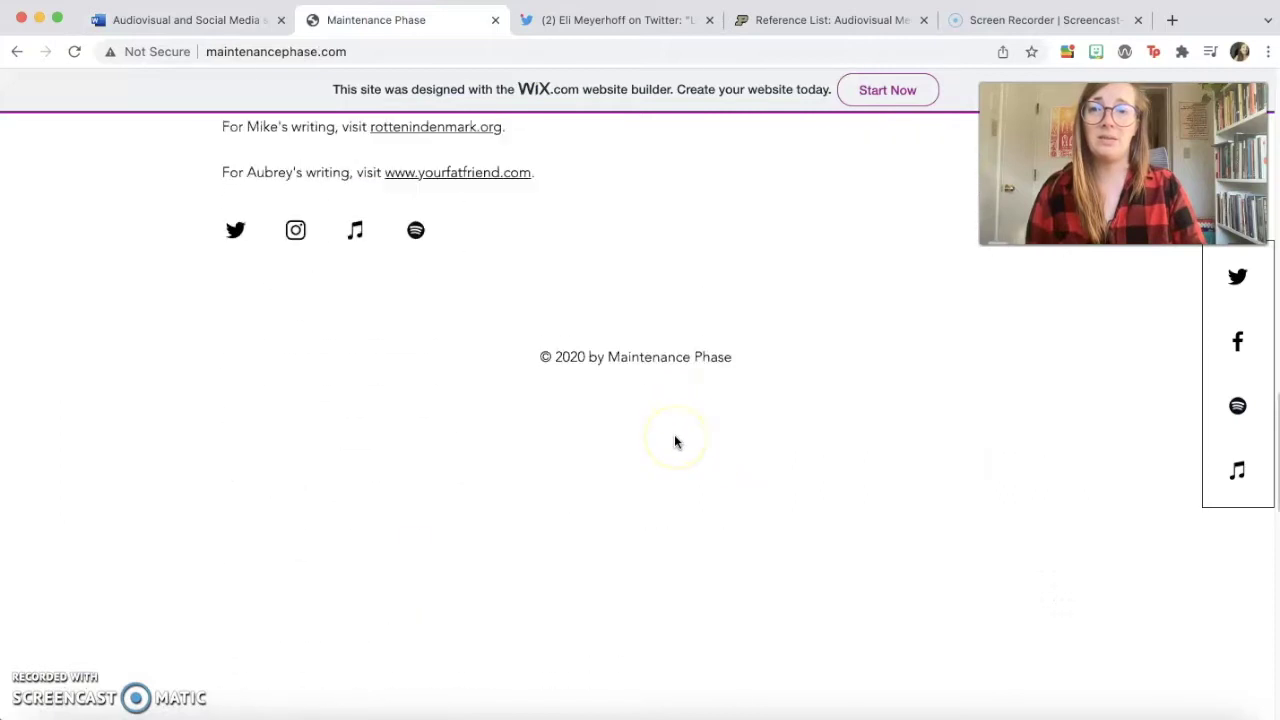
scroll(674, 441, "up", 20)
left_click(474, 179)
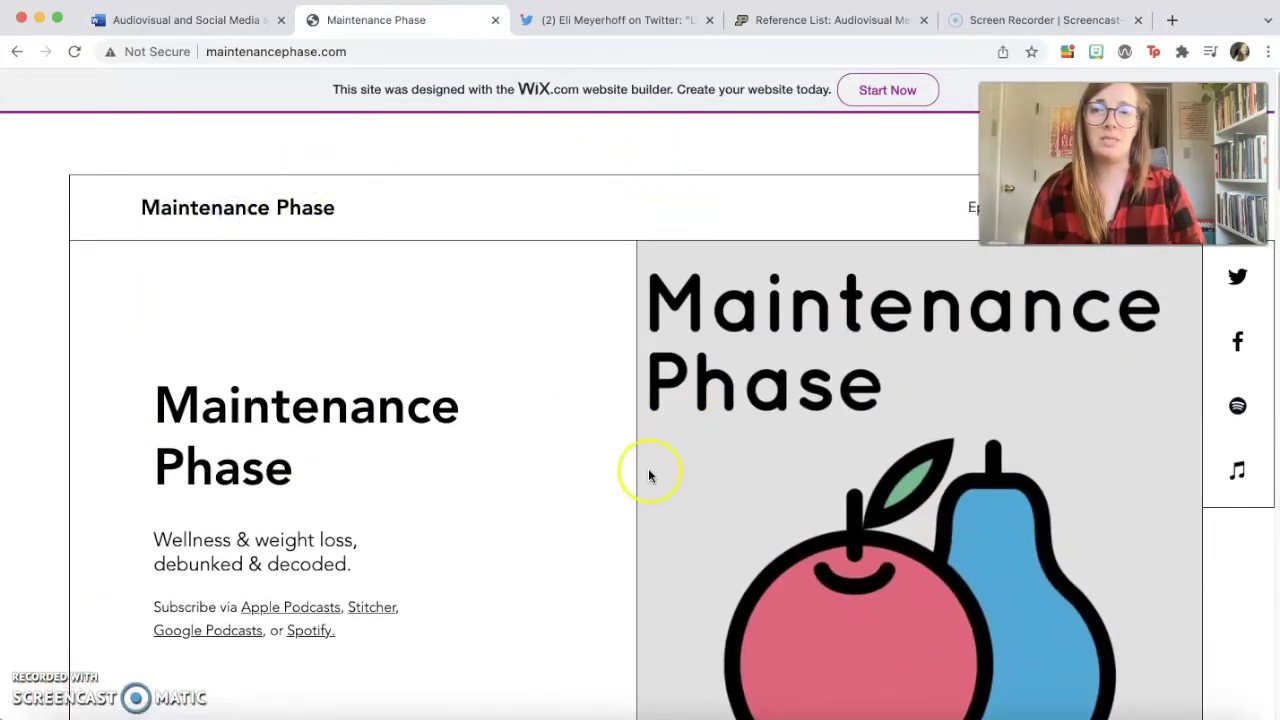
left_click(966, 211)
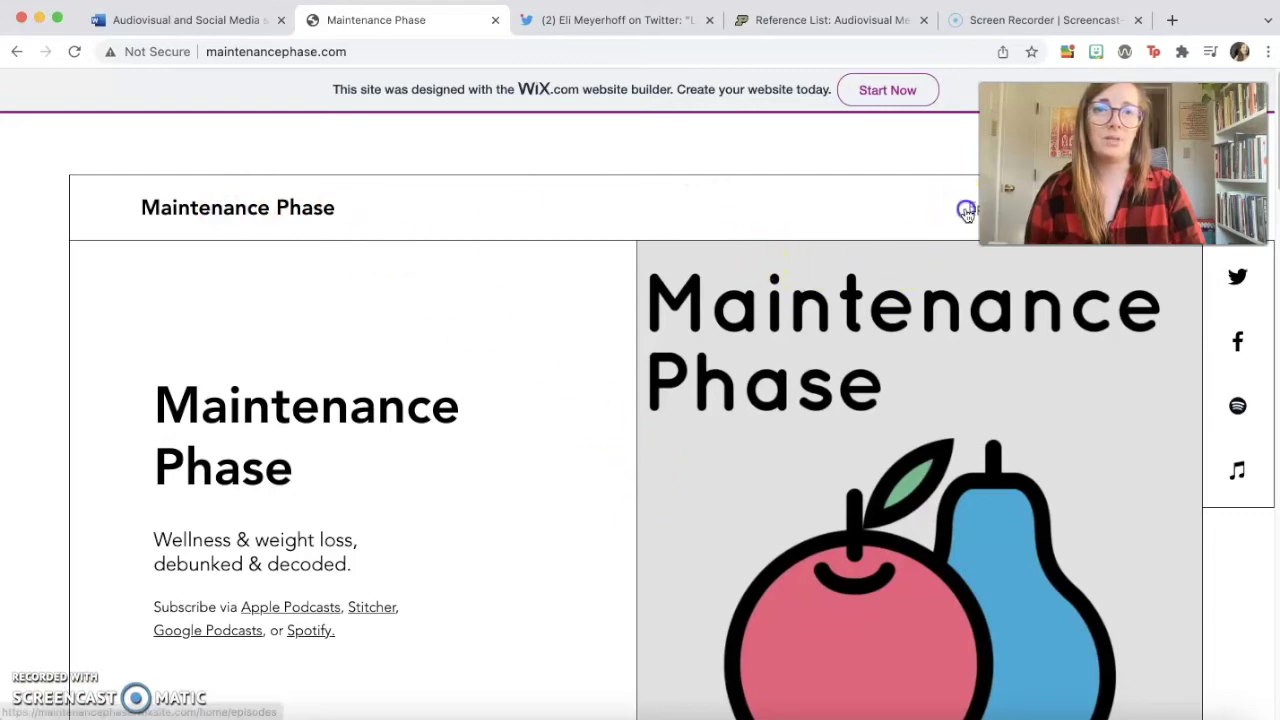
scroll(677, 414, "down", 7)
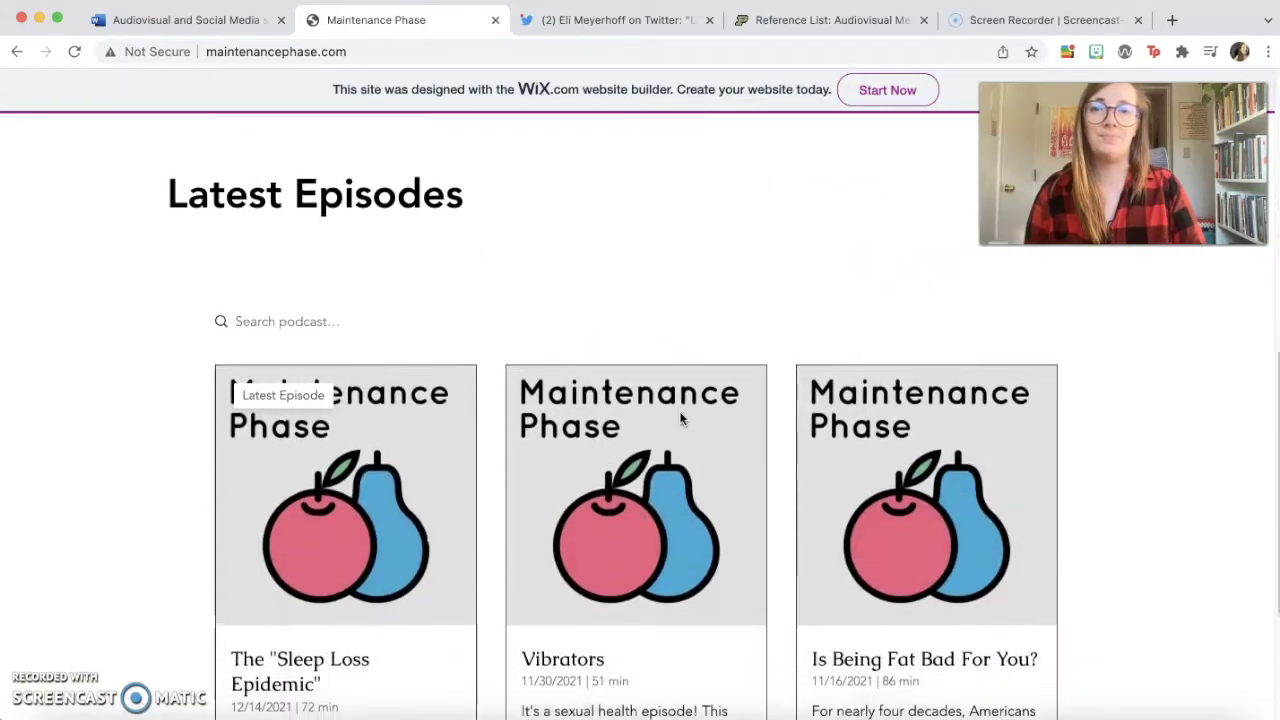
scroll(680, 419, "down", 3)
left_click(657, 660)
scroll(820, 508, "down", 5)
left_click(657, 649)
scroll(660, 570, "down", 5)
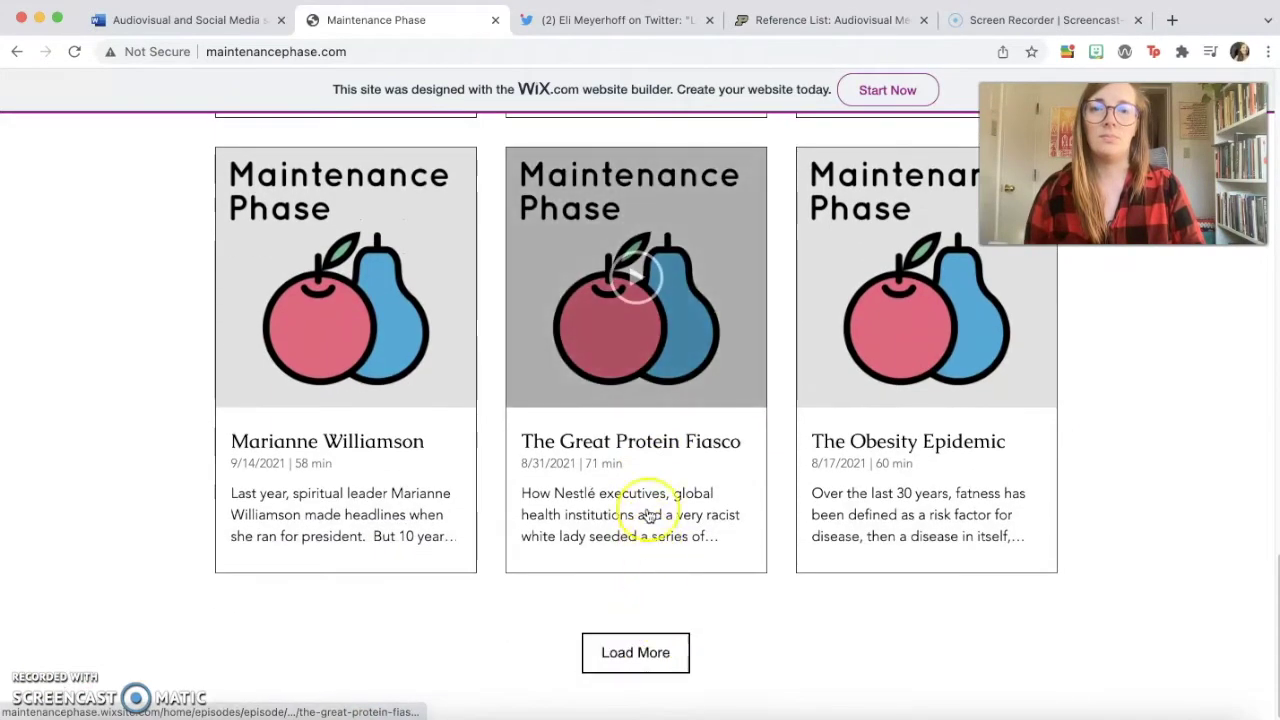
left_click(647, 456)
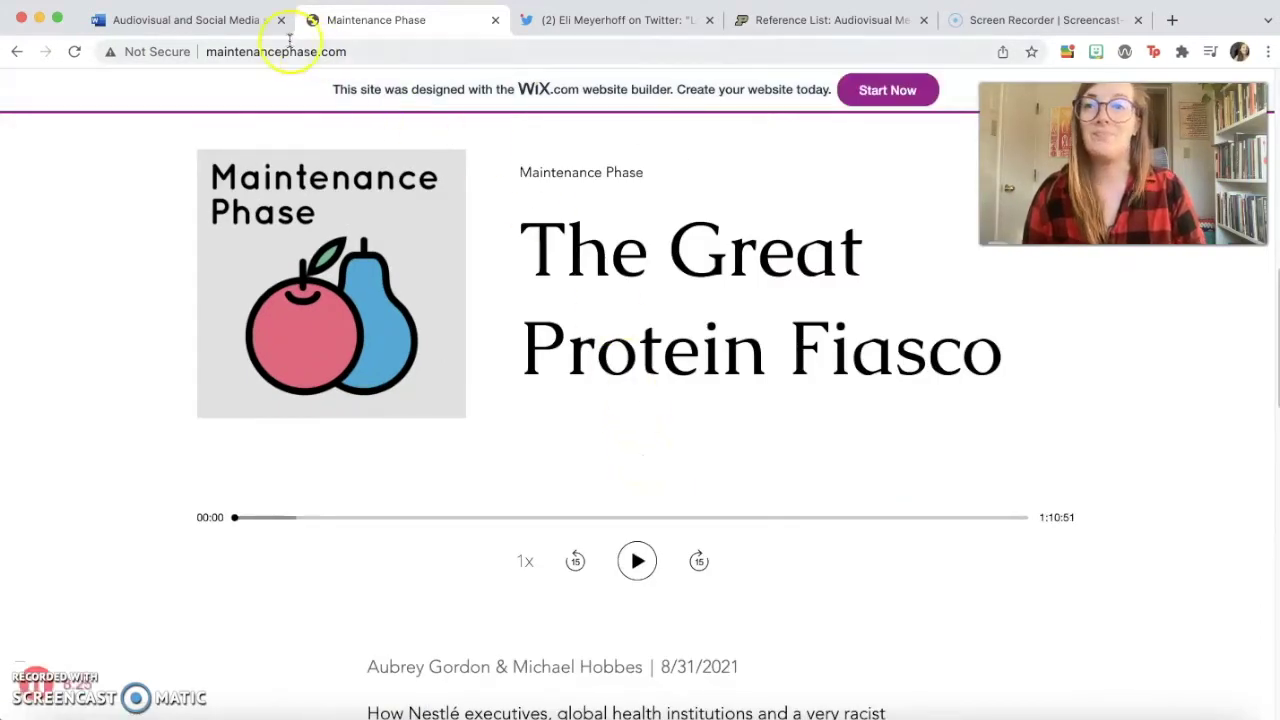
Step: Check the reference document in Word, then return to the Maintenance Phase website
left_click(198, 27)
left_click(661, 322)
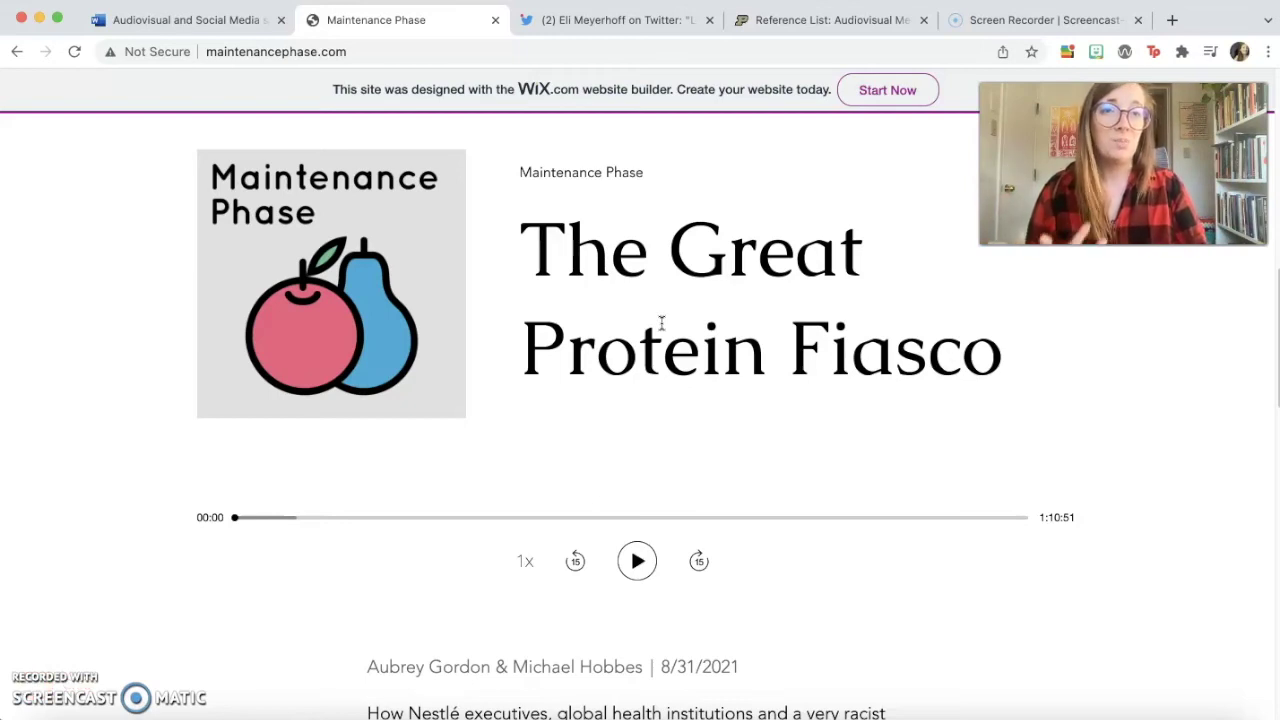
left_click(721, 321)
left_click(915, 175)
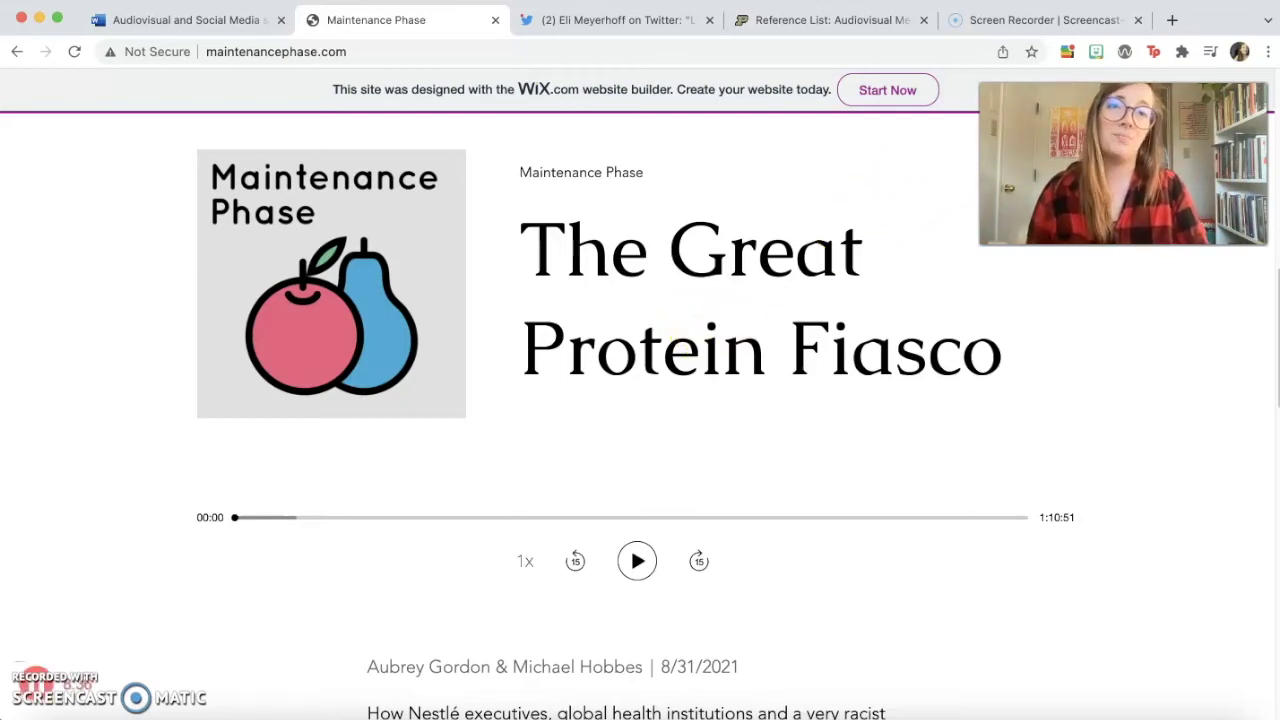
left_click(871, 223)
scroll(868, 228, "up", 5)
left_click(857, 233)
scroll(857, 233, "up", 5)
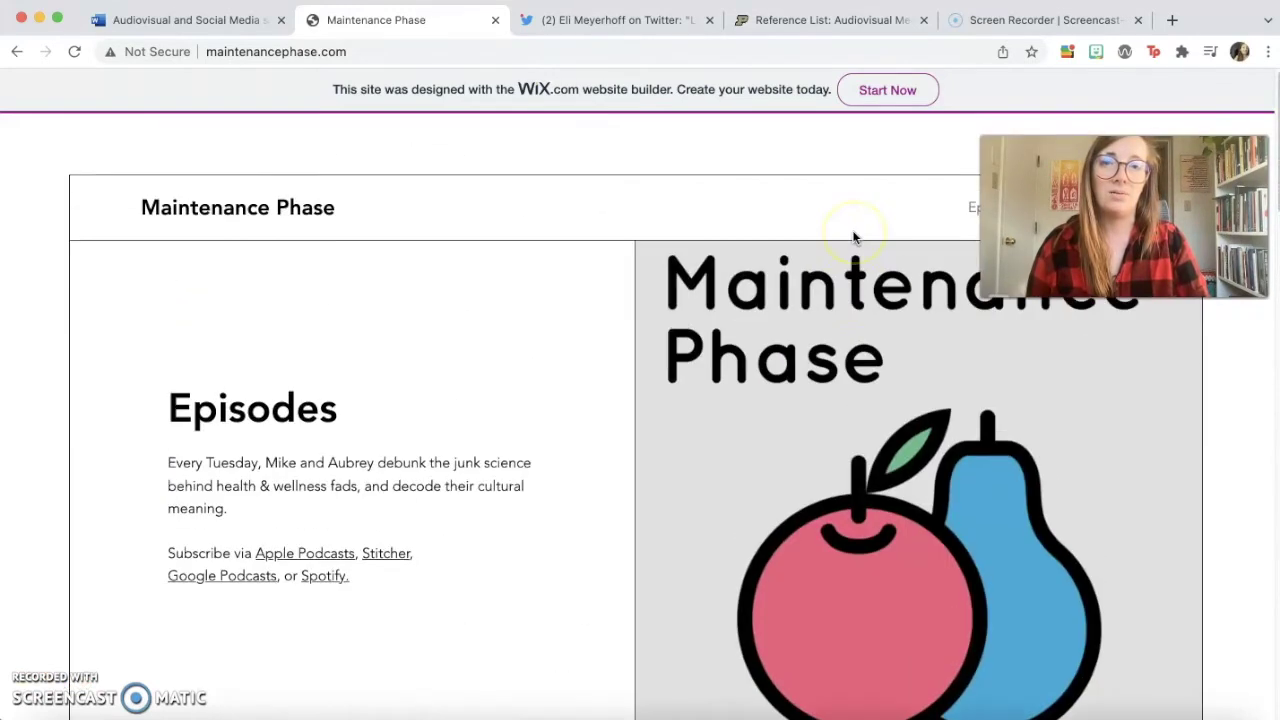
left_click(921, 157)
left_click(410, 478)
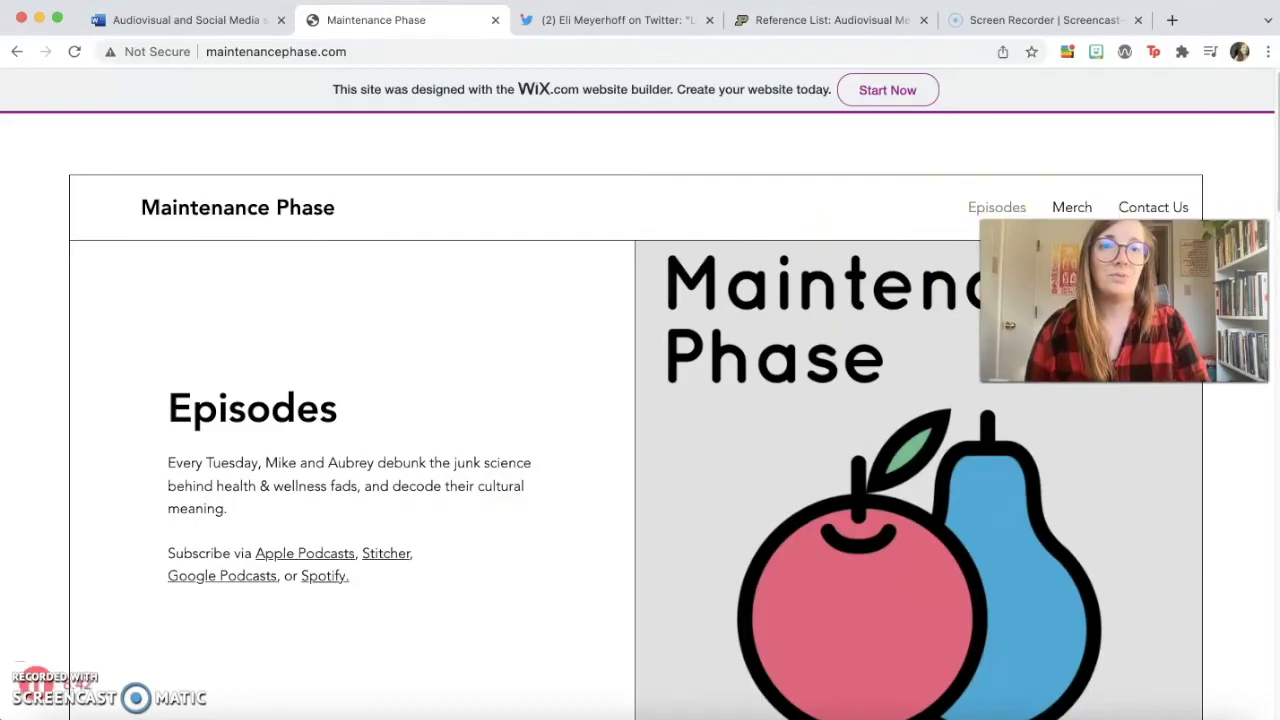
Step: Go to the site's Contact Us section and select the two hosts' names in the show description
left_click(1145, 208)
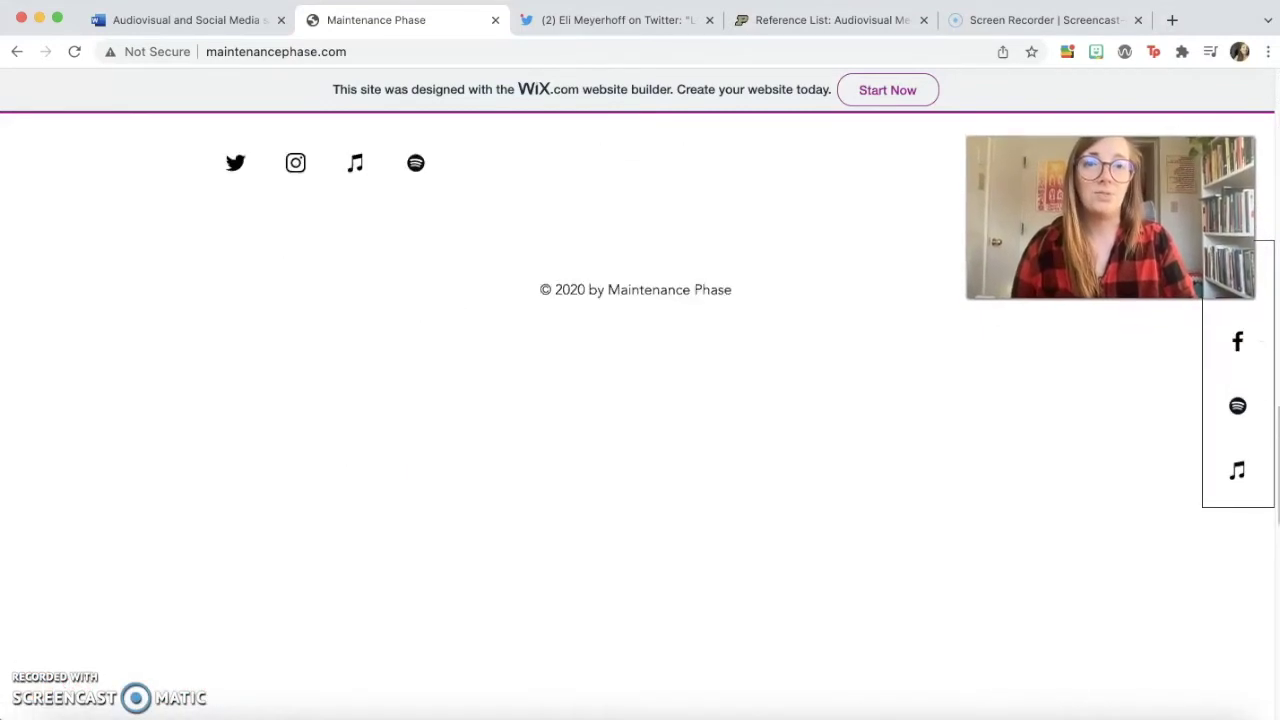
left_click(805, 393)
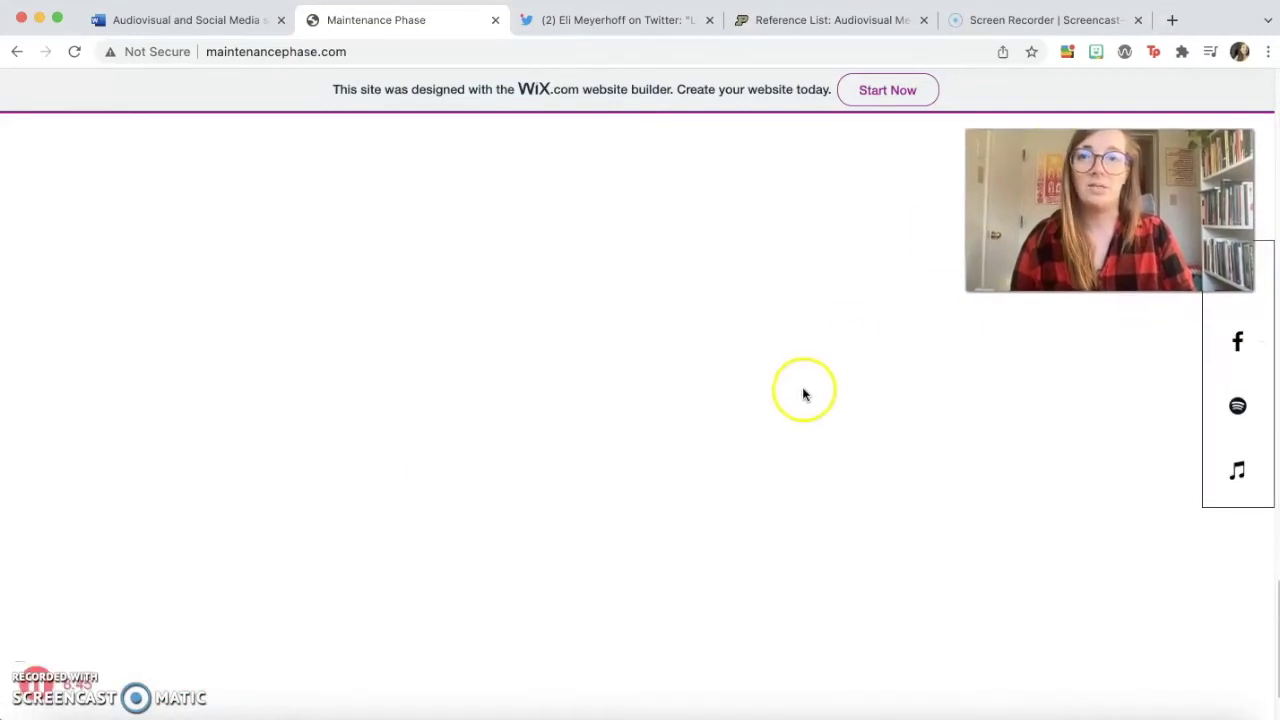
scroll(803, 395, "up", 10)
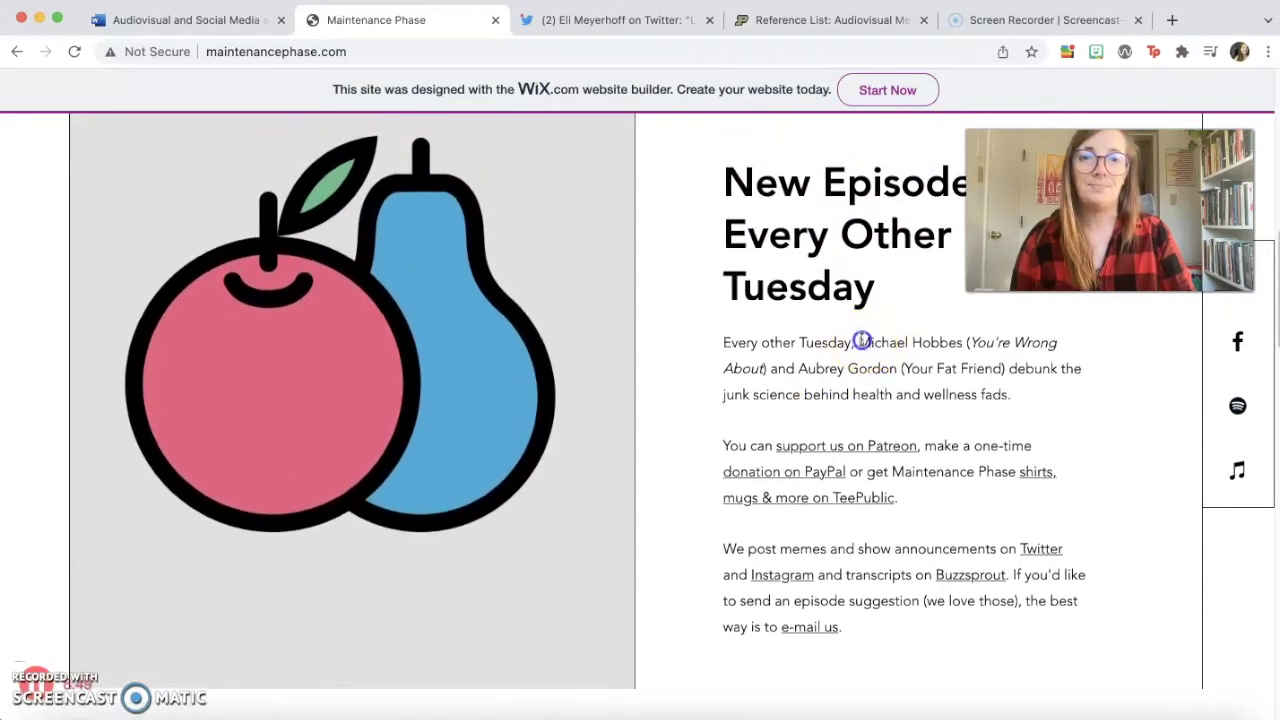
left_click_drag(858, 346, 895, 371)
key("super+c")
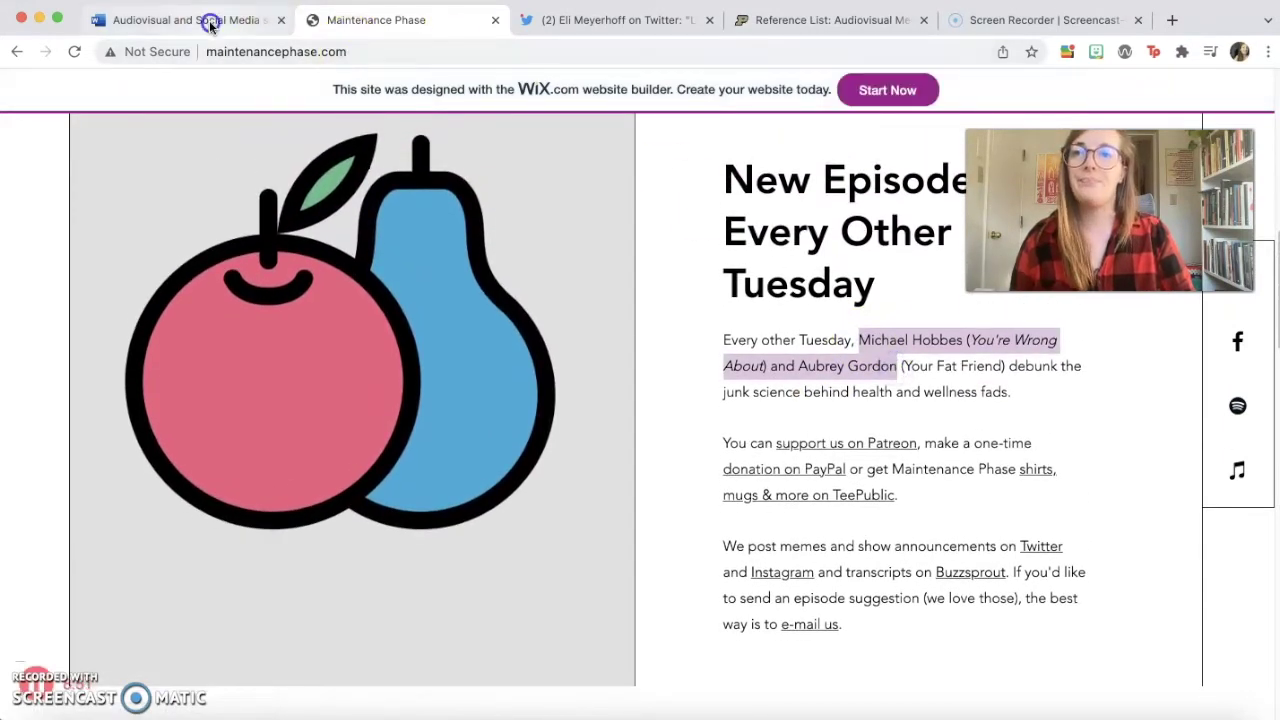
Step: On a new line after the URL, name the two hosts as (Executive Producers) and delete the pasted line
left_click(214, 22)
left_click(756, 430)
key("Return")
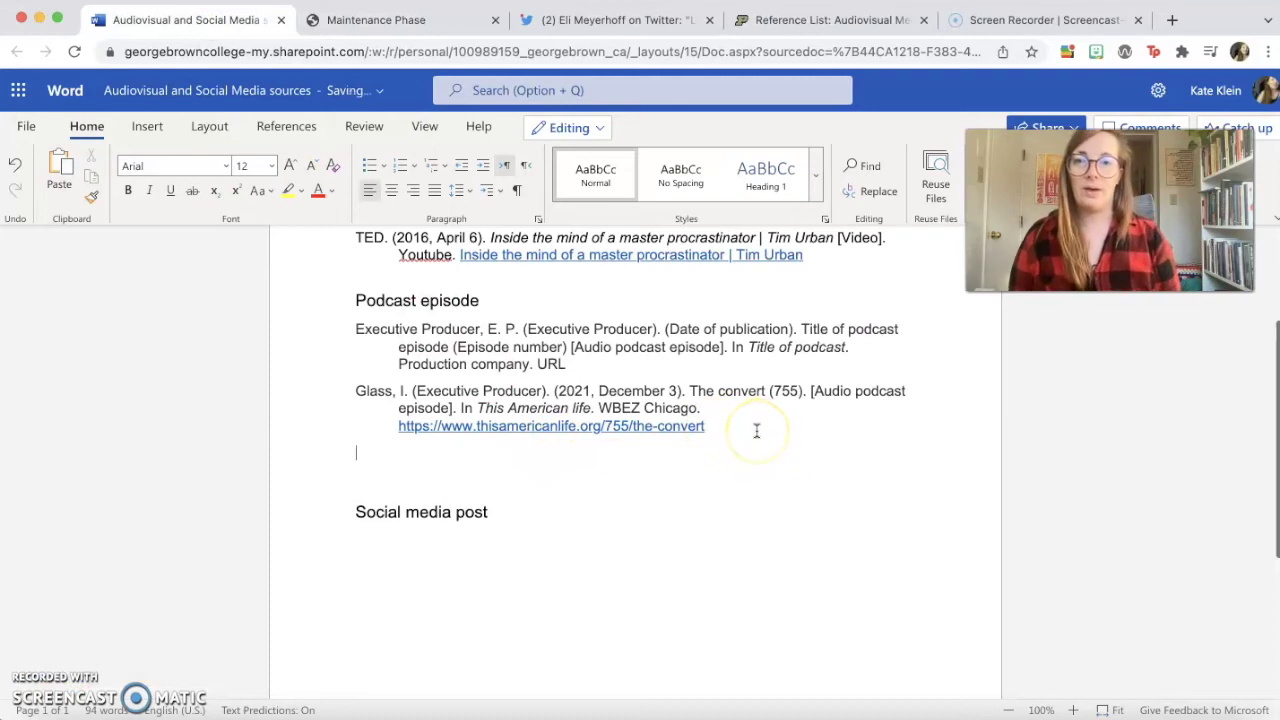
key("super+v")
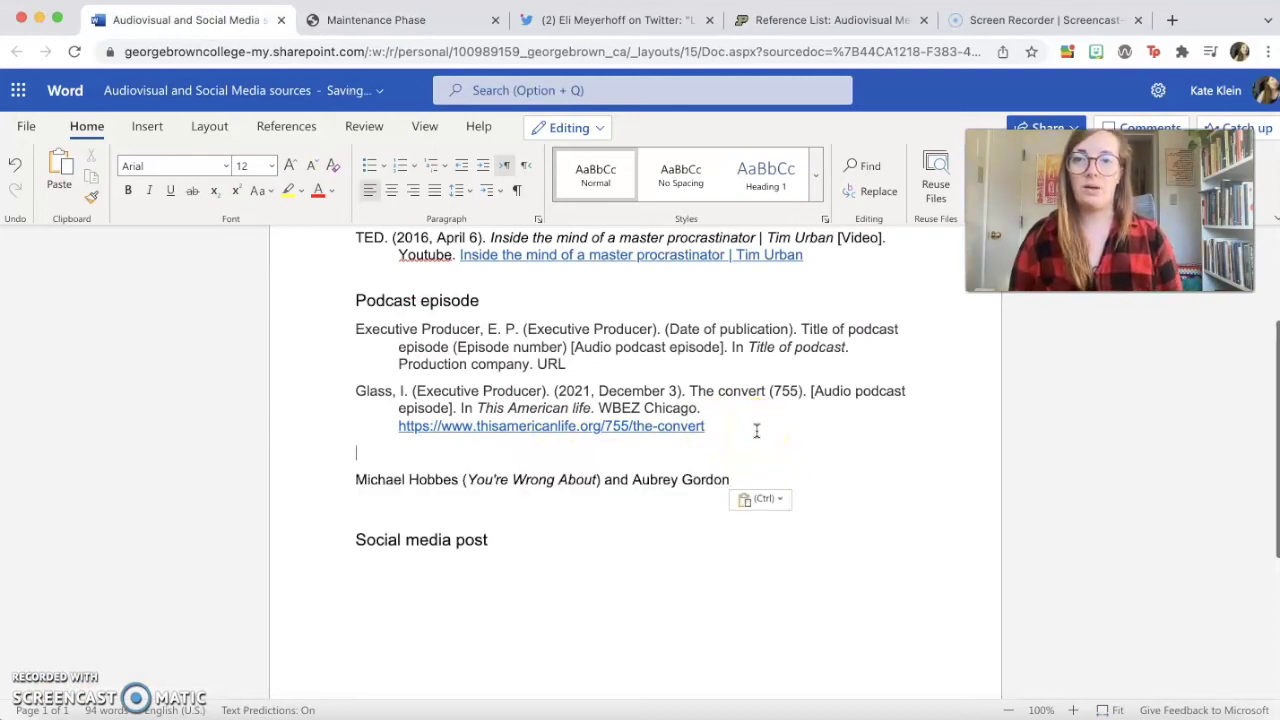
type("H")
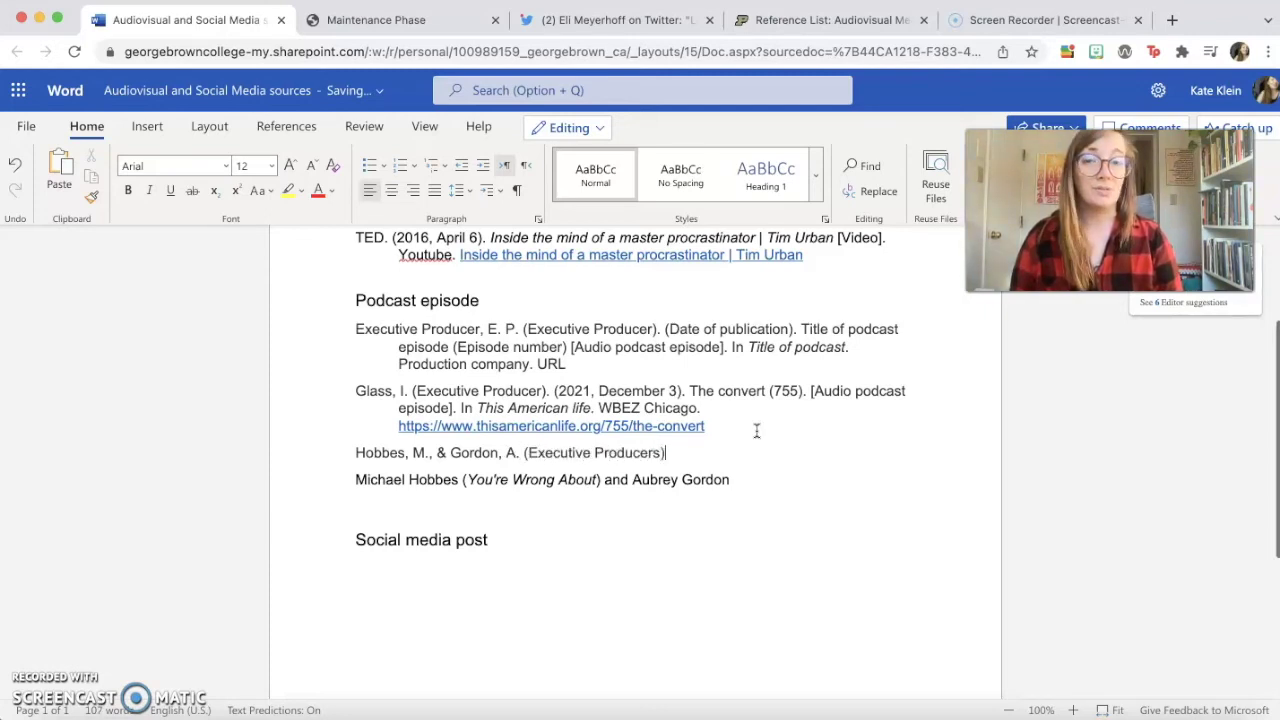
left_click_drag(745, 498, 287, 490)
key("BackSpace")
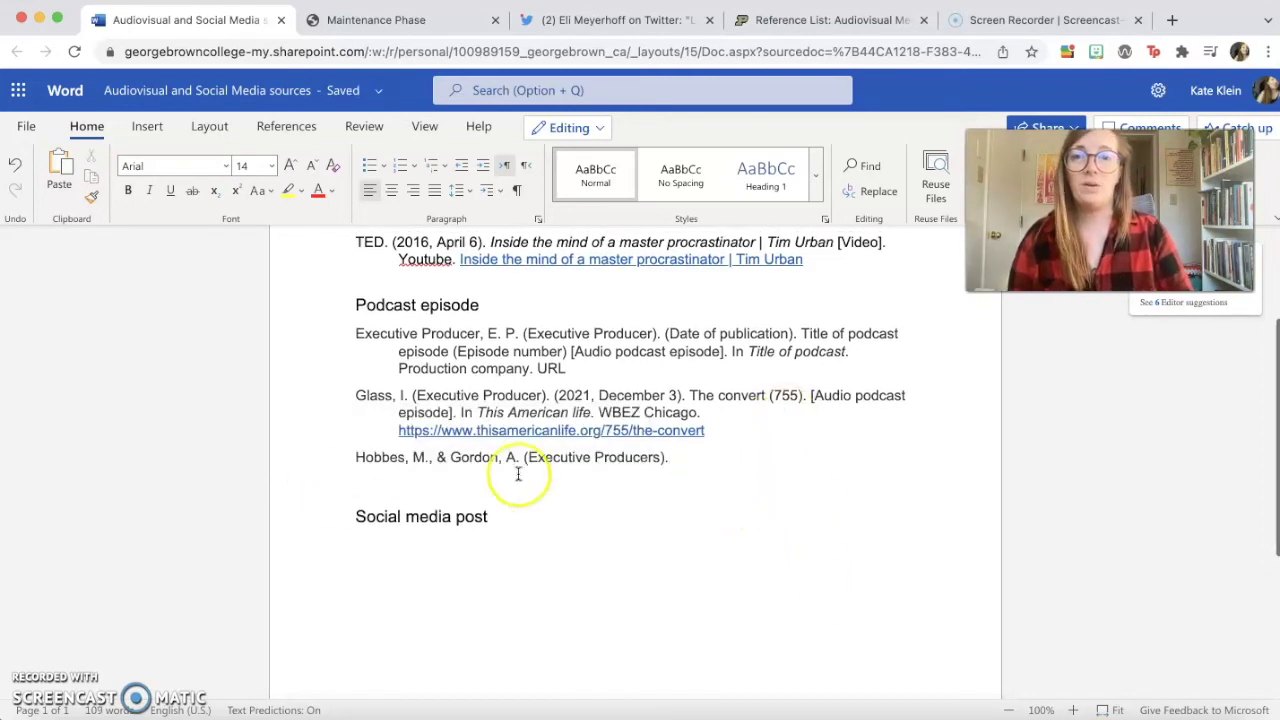
Step: Check the episode date on the Maintenance Phase site and type (2021, August 31). into the reference
left_click(686, 457)
left_click(372, 22)
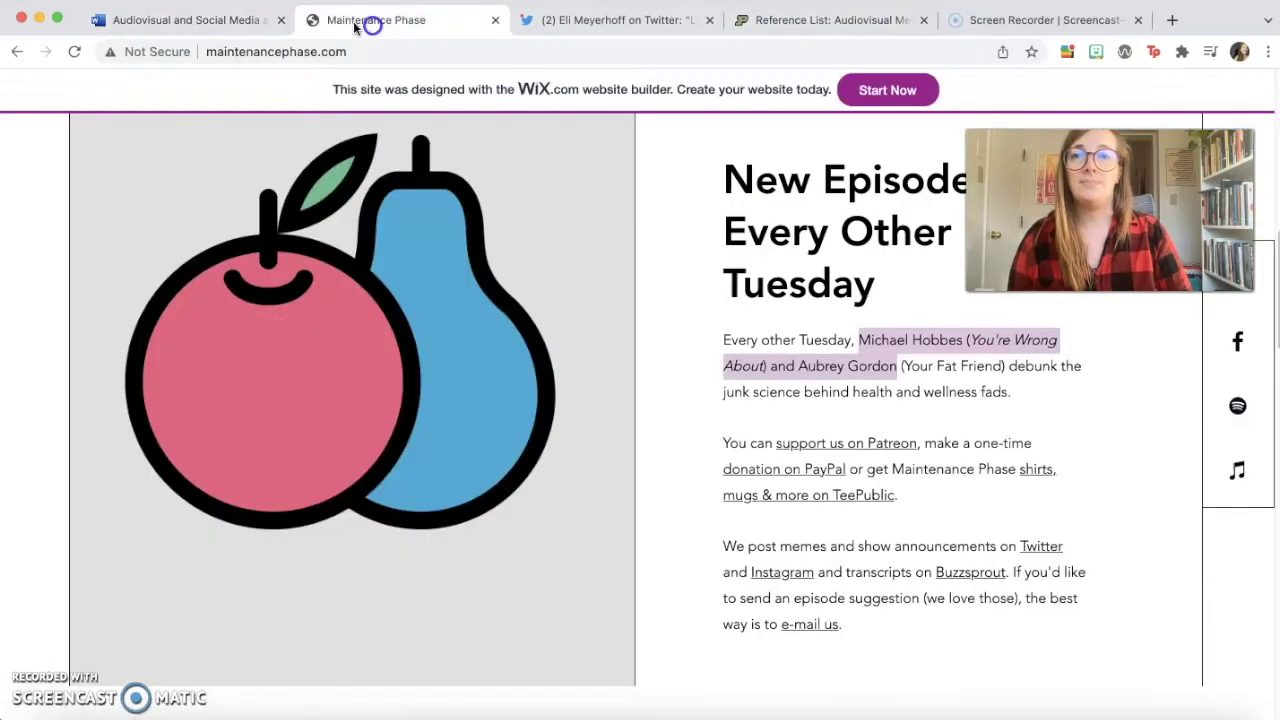
scroll(452, 377, "up", 10)
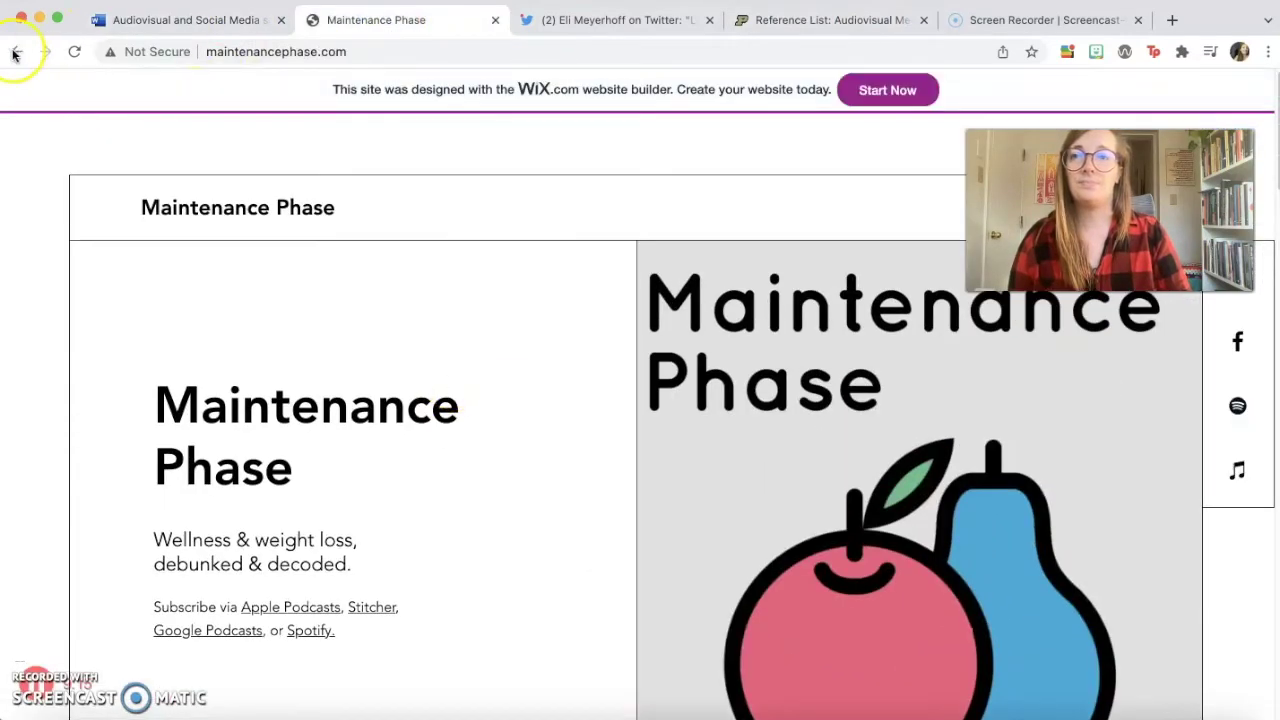
left_click(15, 52)
scroll(420, 403, "down", 5)
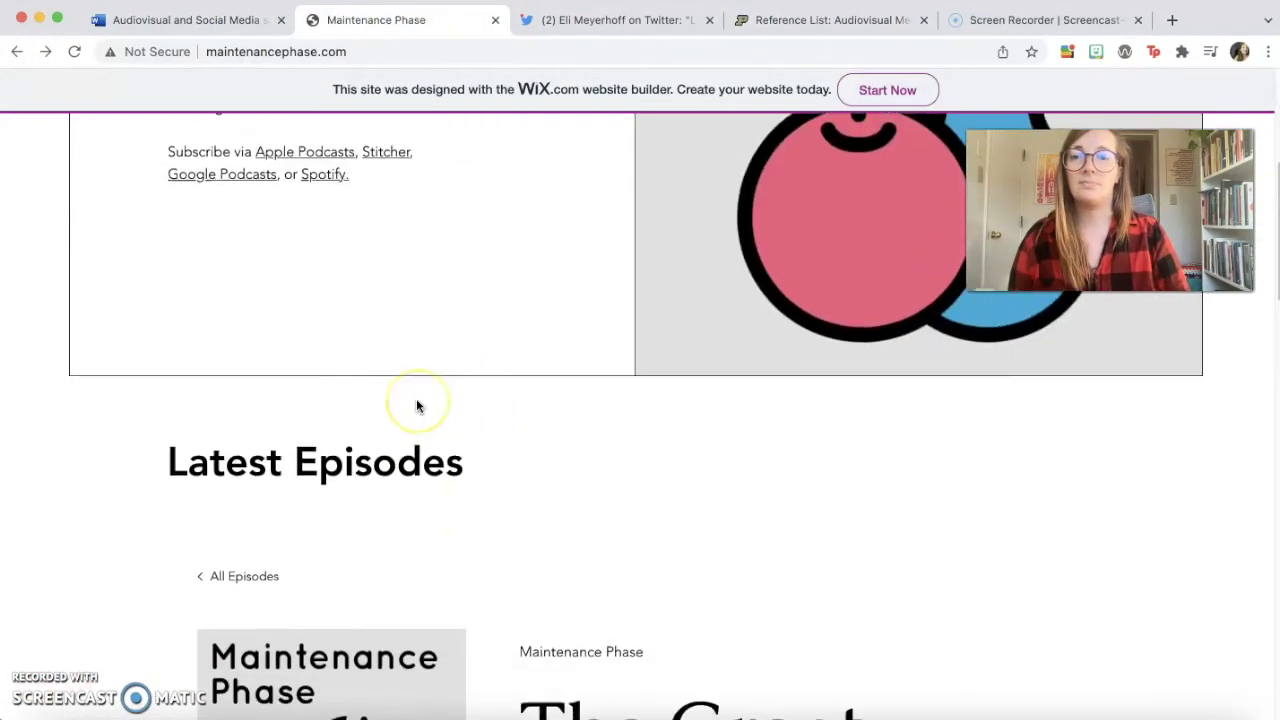
scroll(418, 403, "down", 4)
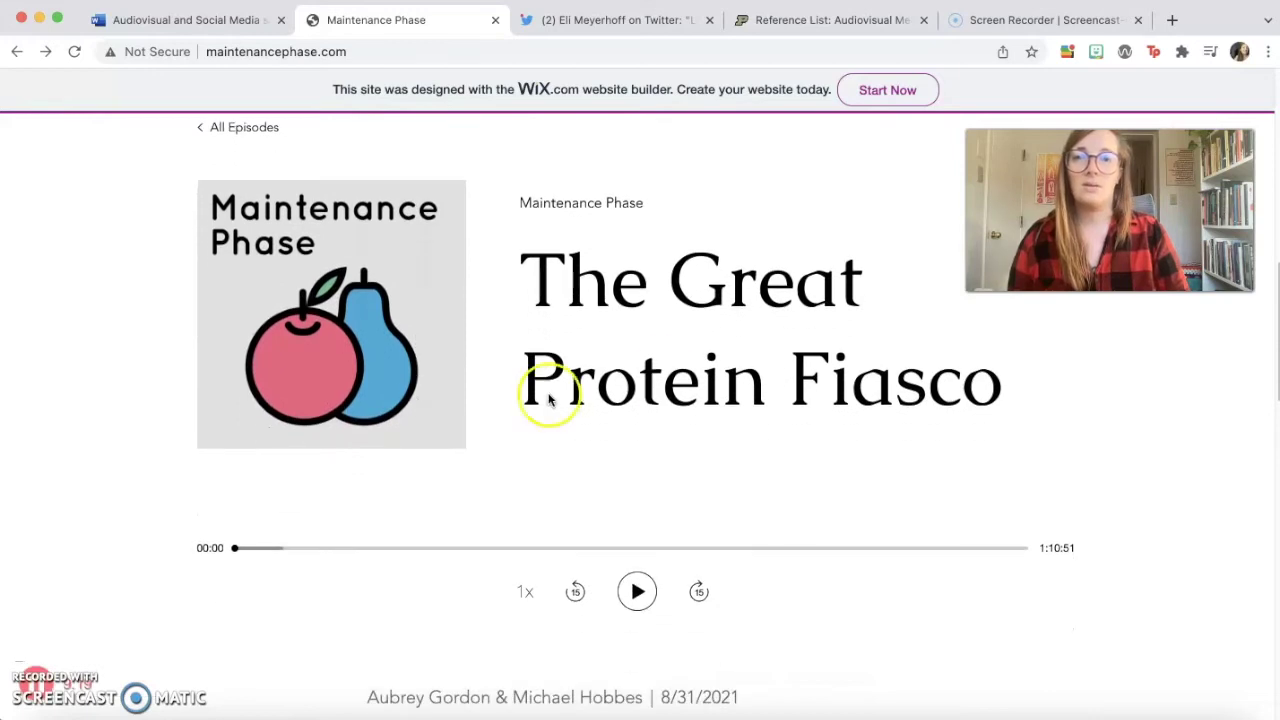
scroll(870, 570, "down", 2)
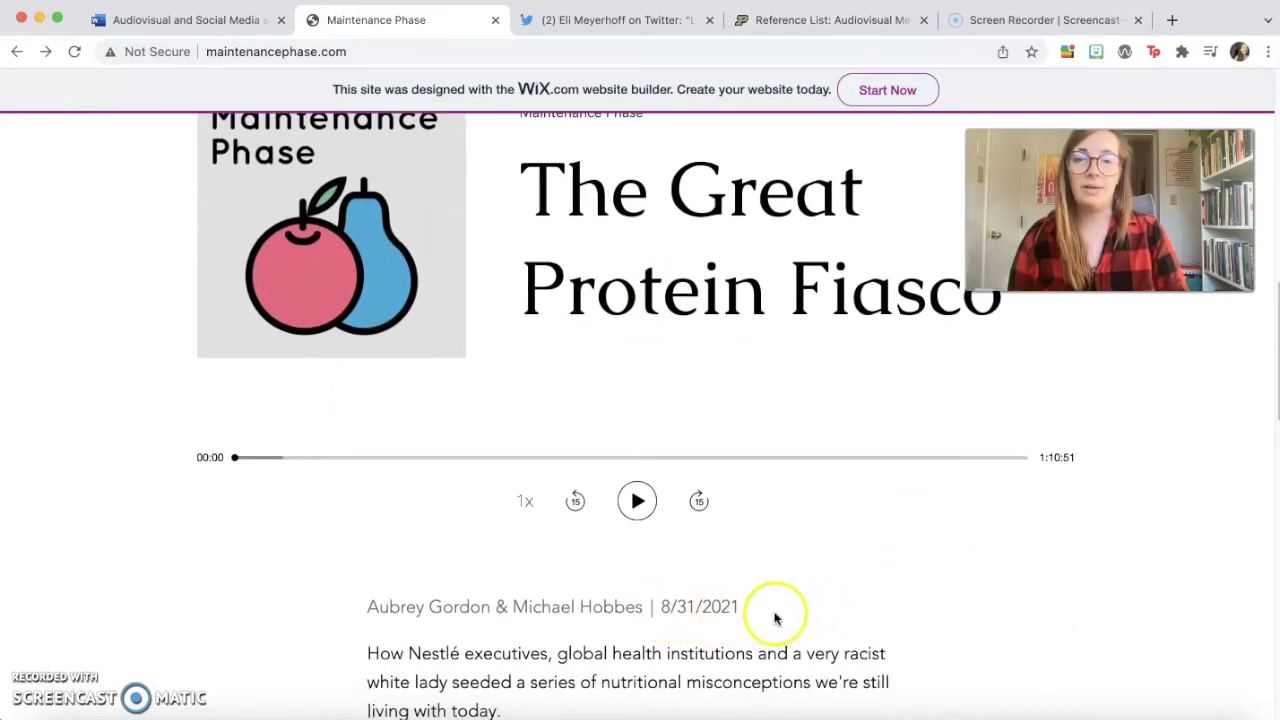
left_click(180, 19)
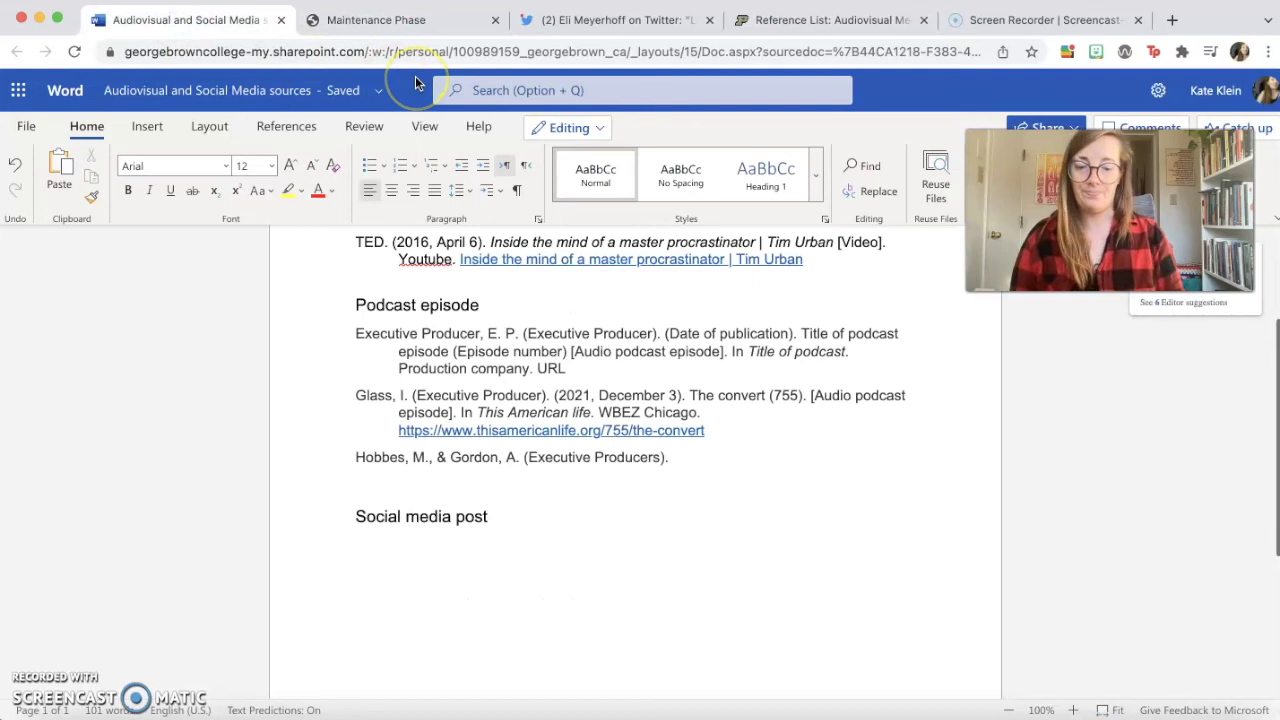
type("(2021, August 31).")
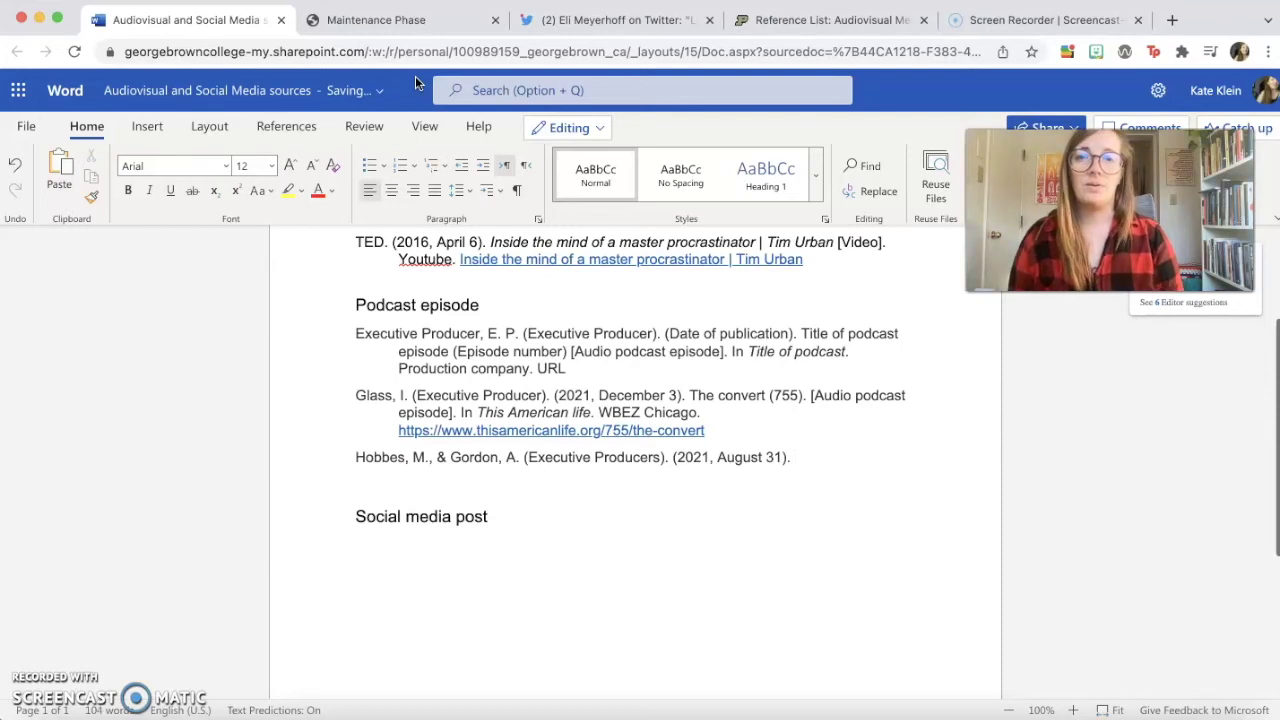
Step: Add the title The great protein fiasco and [Audio podcast episode] to the reference
left_click(405, 24)
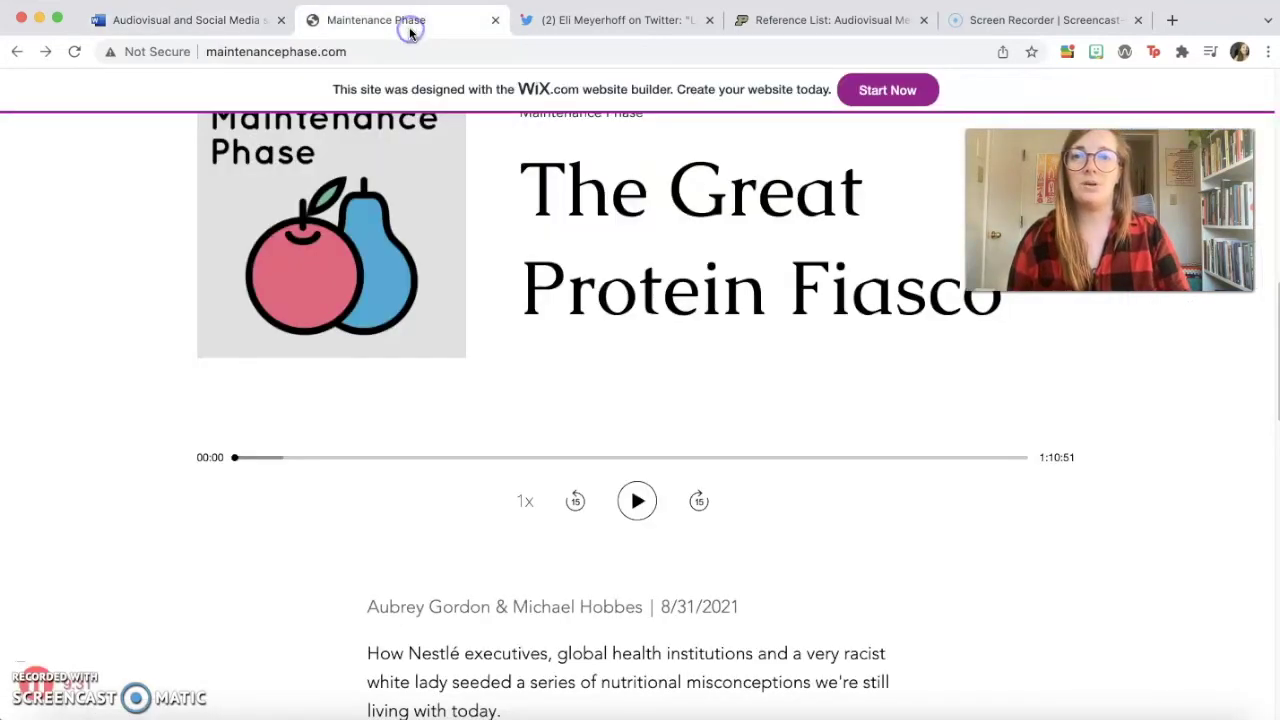
left_click(227, 22)
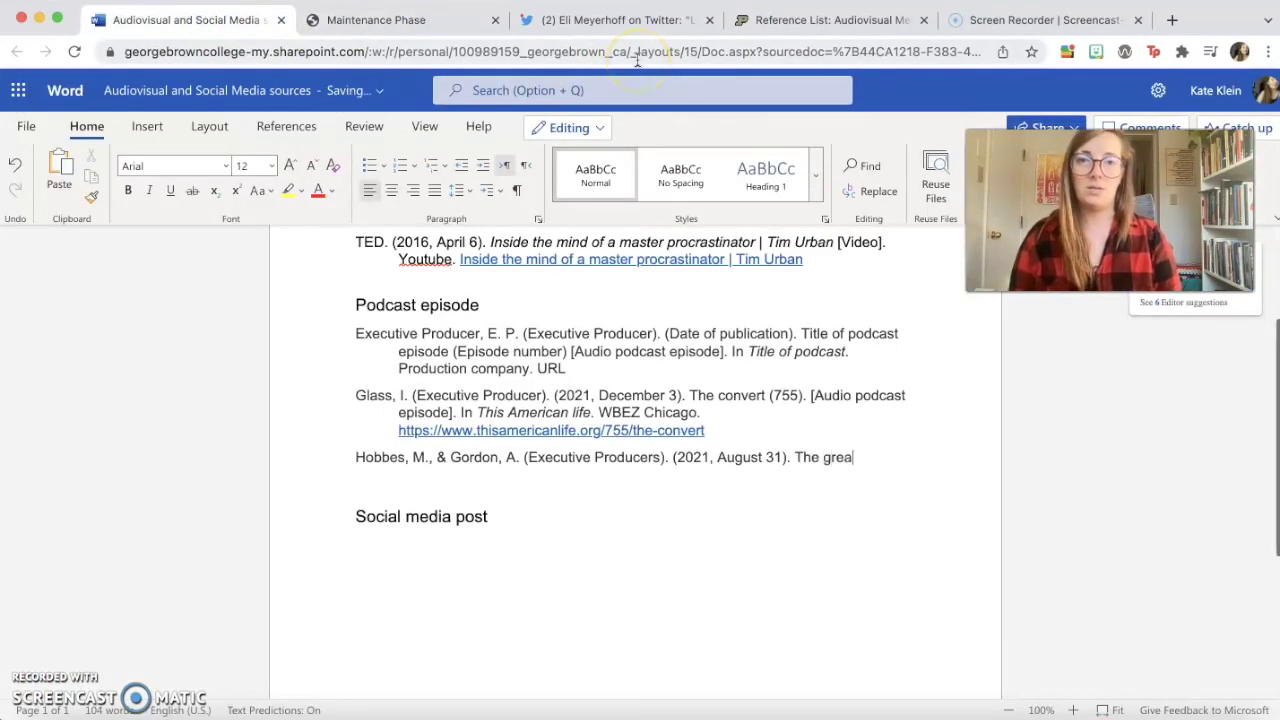
type("in fiasco. [Audio podcast episode].")
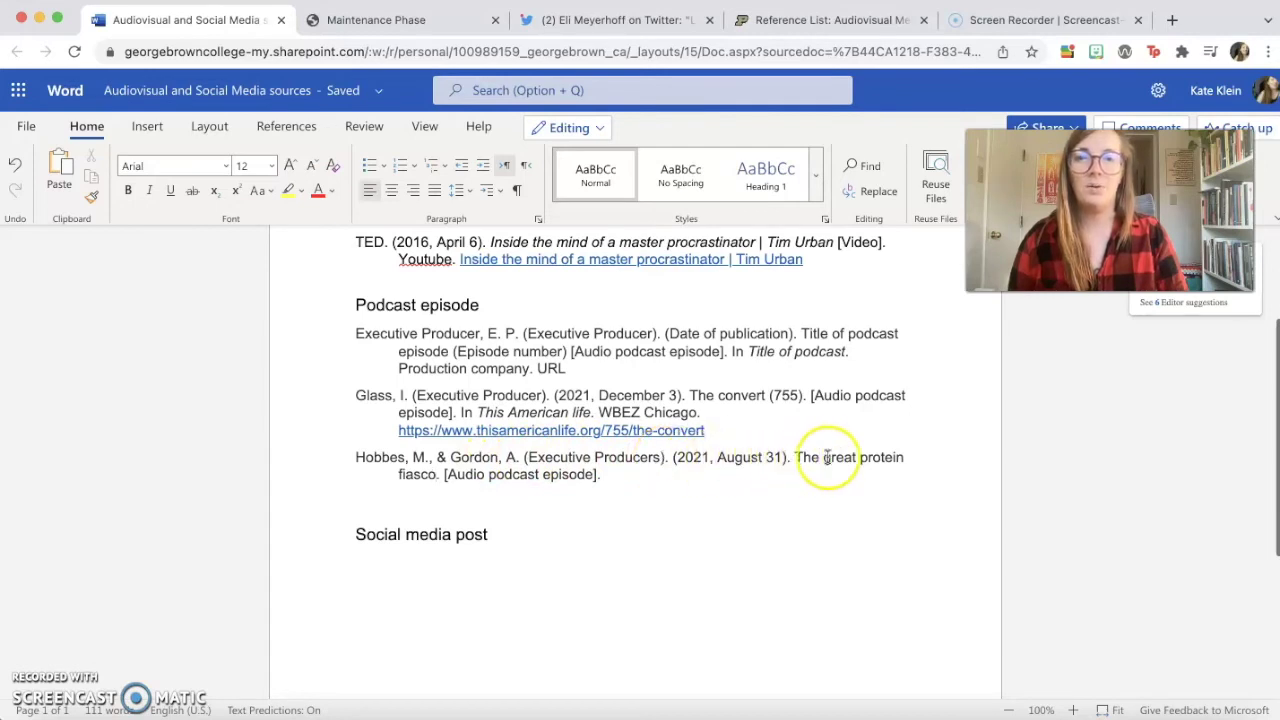
Step: Add an opening parenthesis after the episode title and look over the episode page
left_click(437, 474)
type("(")
left_click(385, 20)
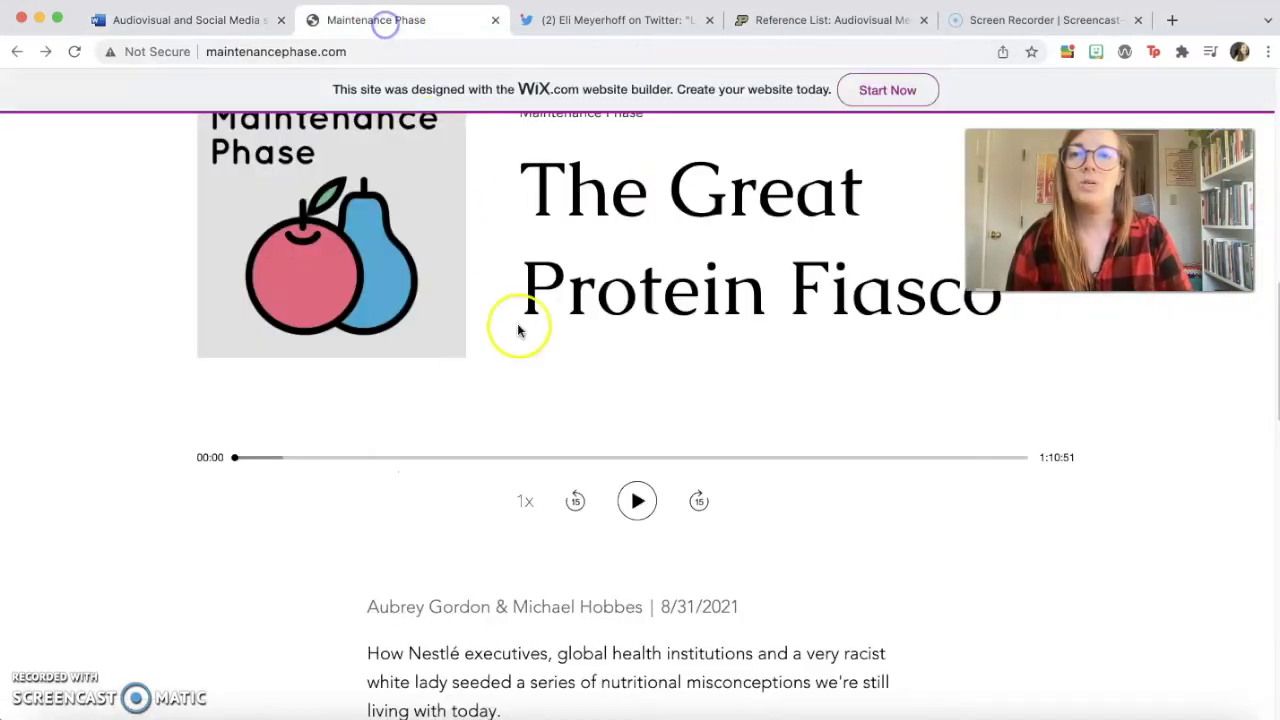
scroll(580, 414, "up", 4)
scroll(583, 419, "down", 5)
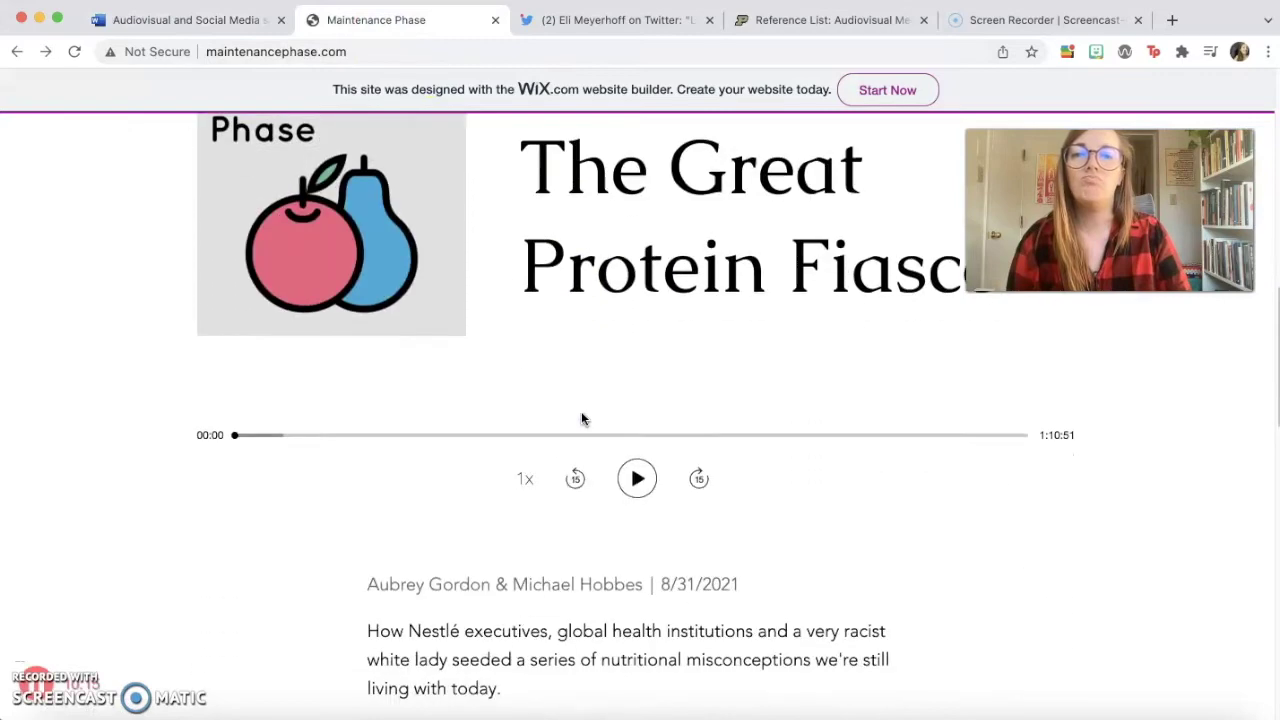
scroll(583, 419, "down", 10)
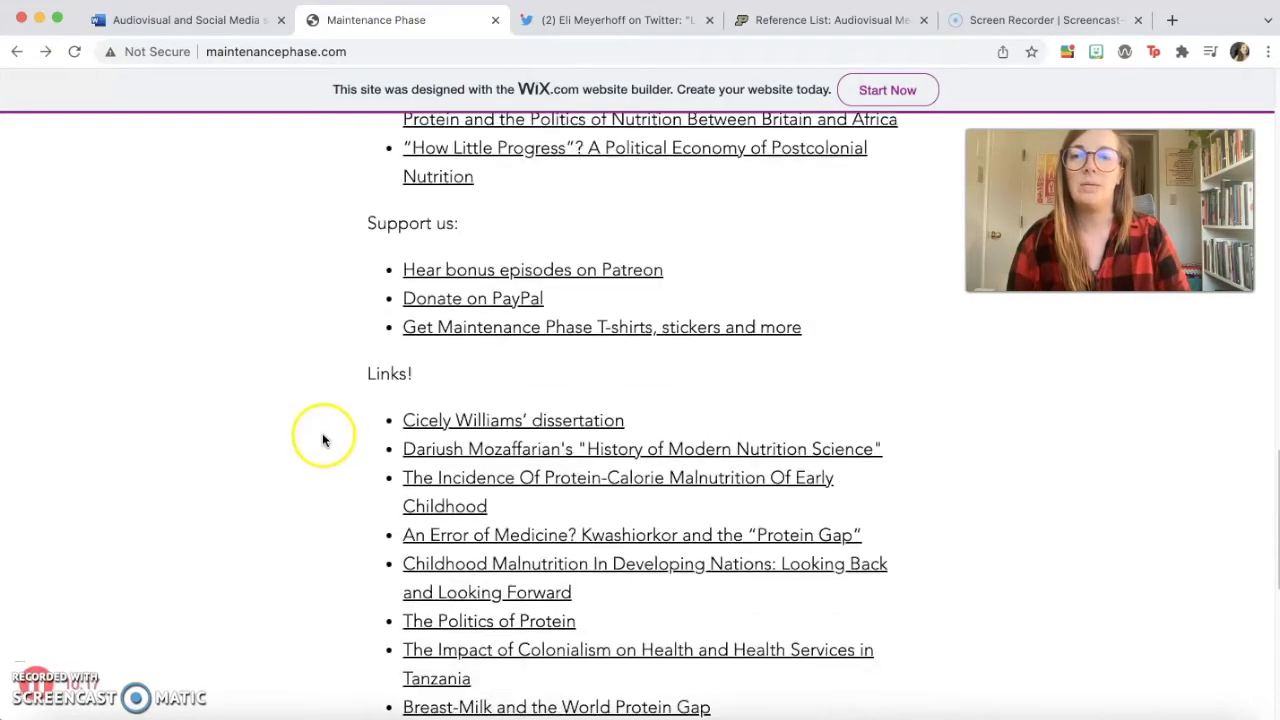
scroll(322, 440, "down", 5)
scroll(322, 440, "up", 4)
scroll(322, 440, "up", 9)
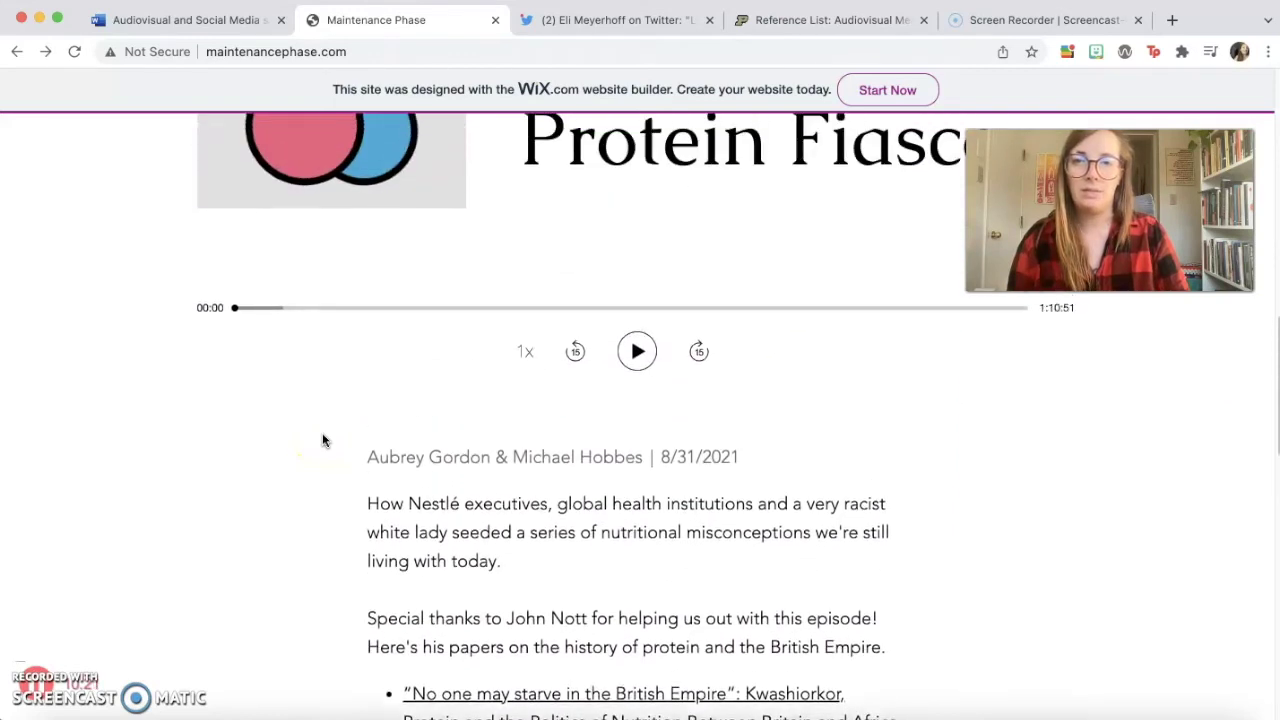
scroll(322, 440, "up", 6)
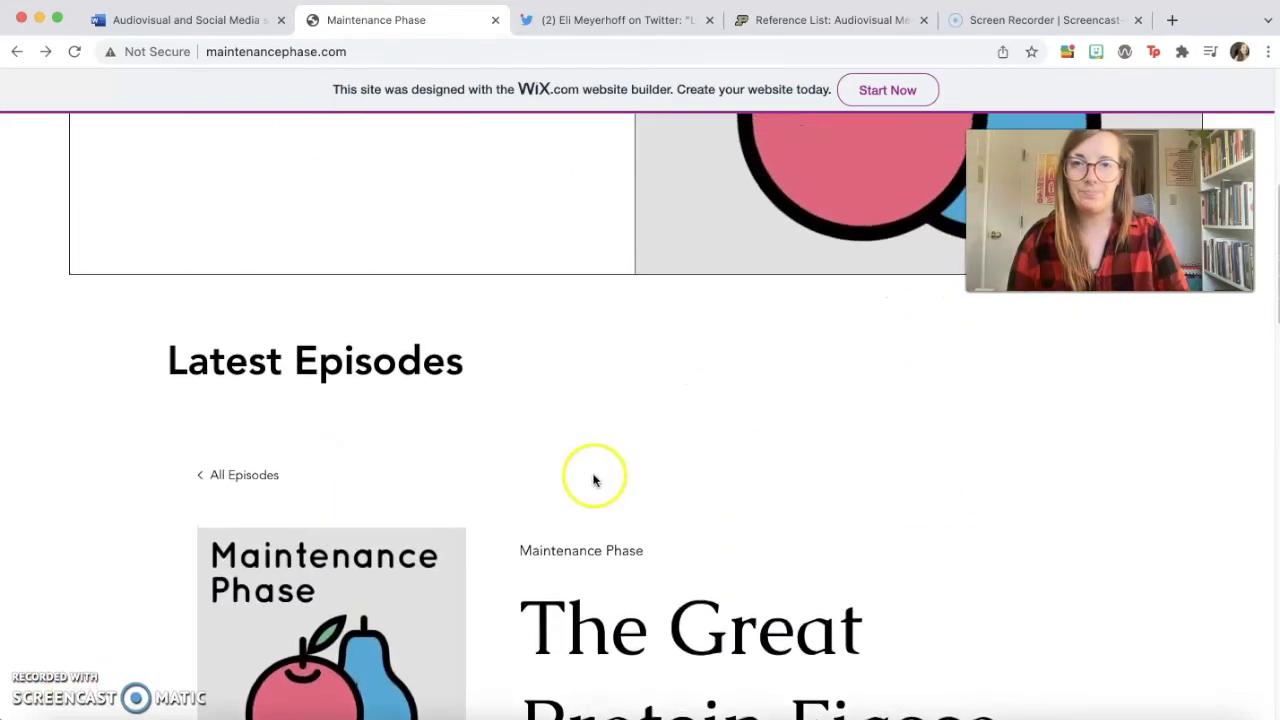
scroll(593, 481, "down", 1)
Step: Load more episodes in the full list and open The Great Protein Fiasco episode page
left_click(214, 355)
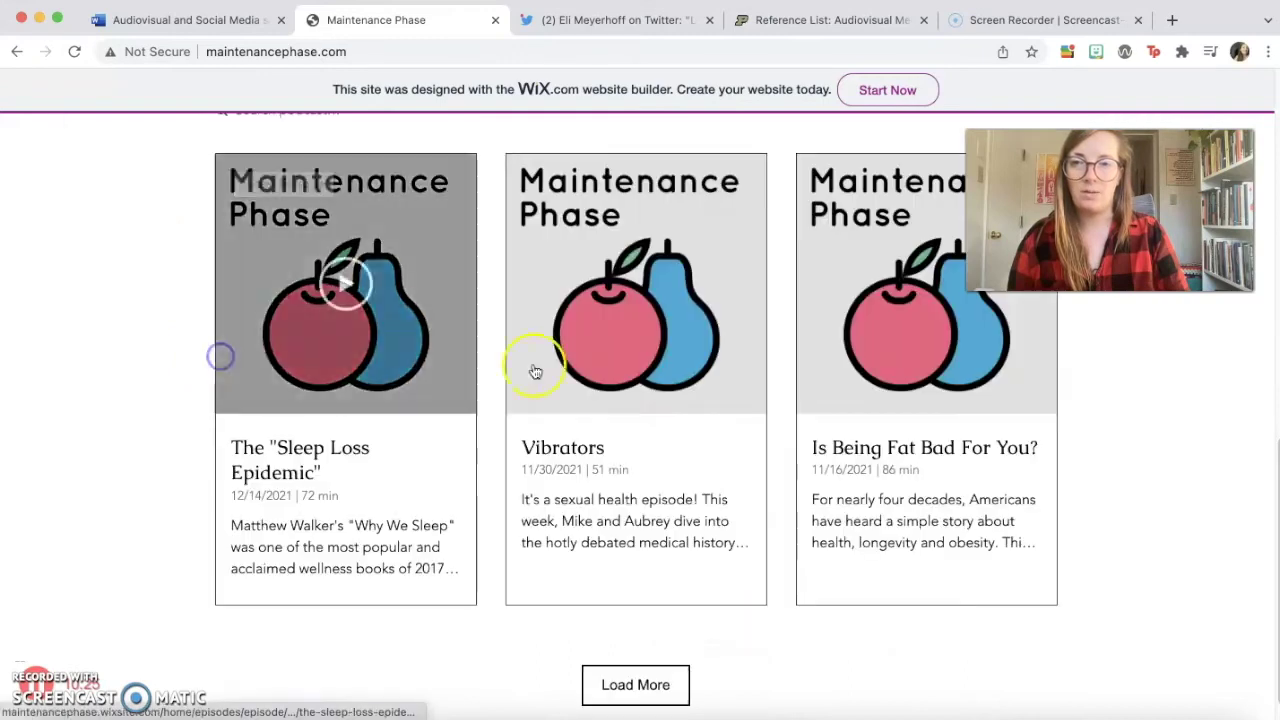
scroll(700, 530, "up", 1)
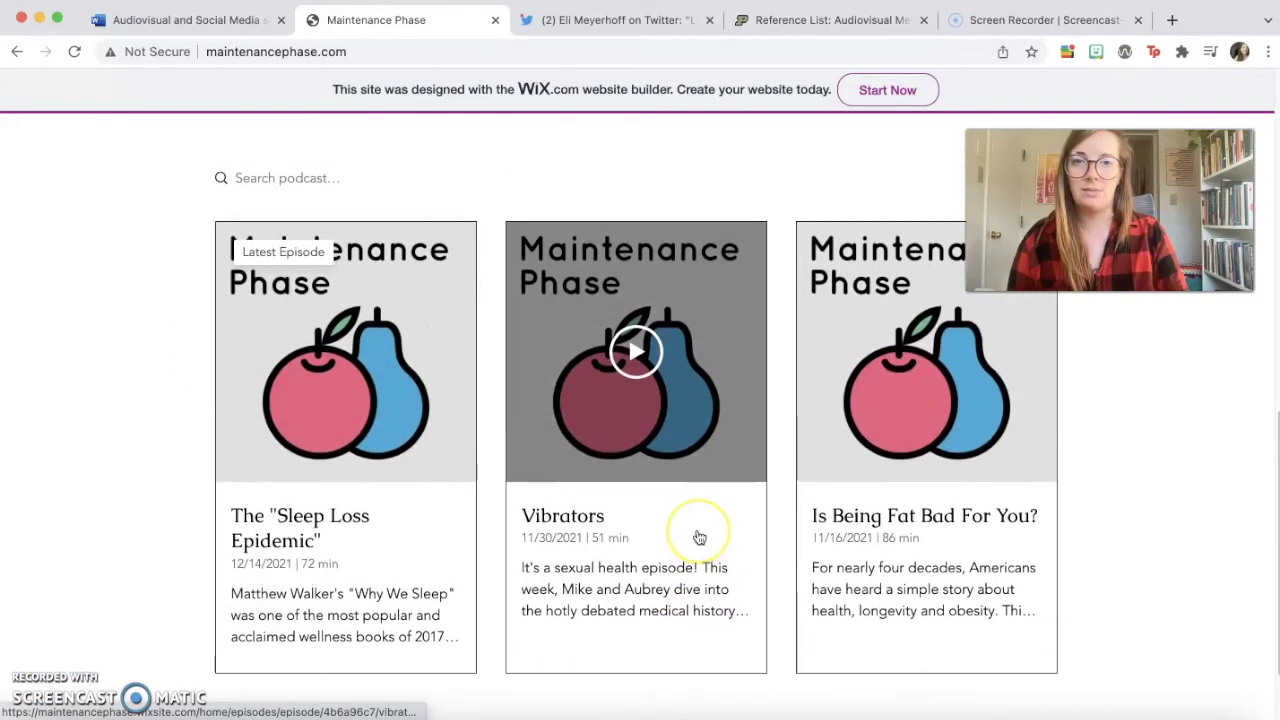
scroll(700, 537, "up", 3)
scroll(695, 535, "down", 4)
scroll(636, 603, "up", 3)
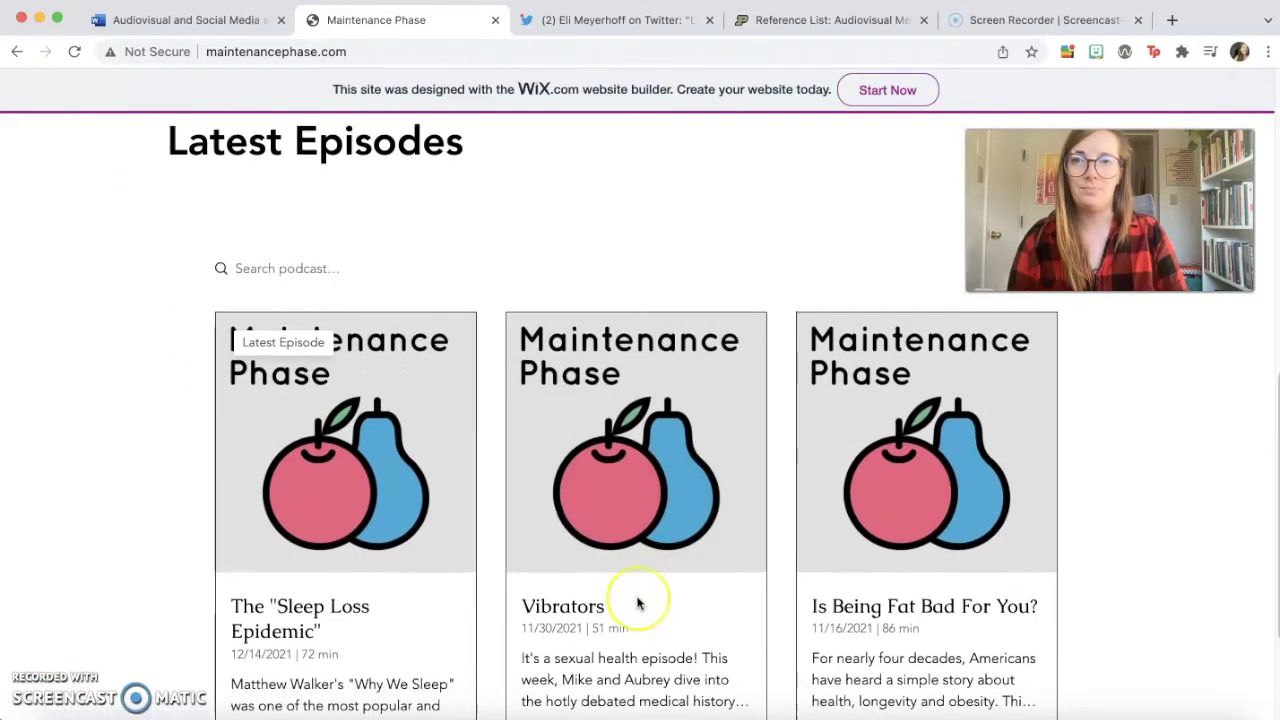
scroll(637, 640, "down", 3)
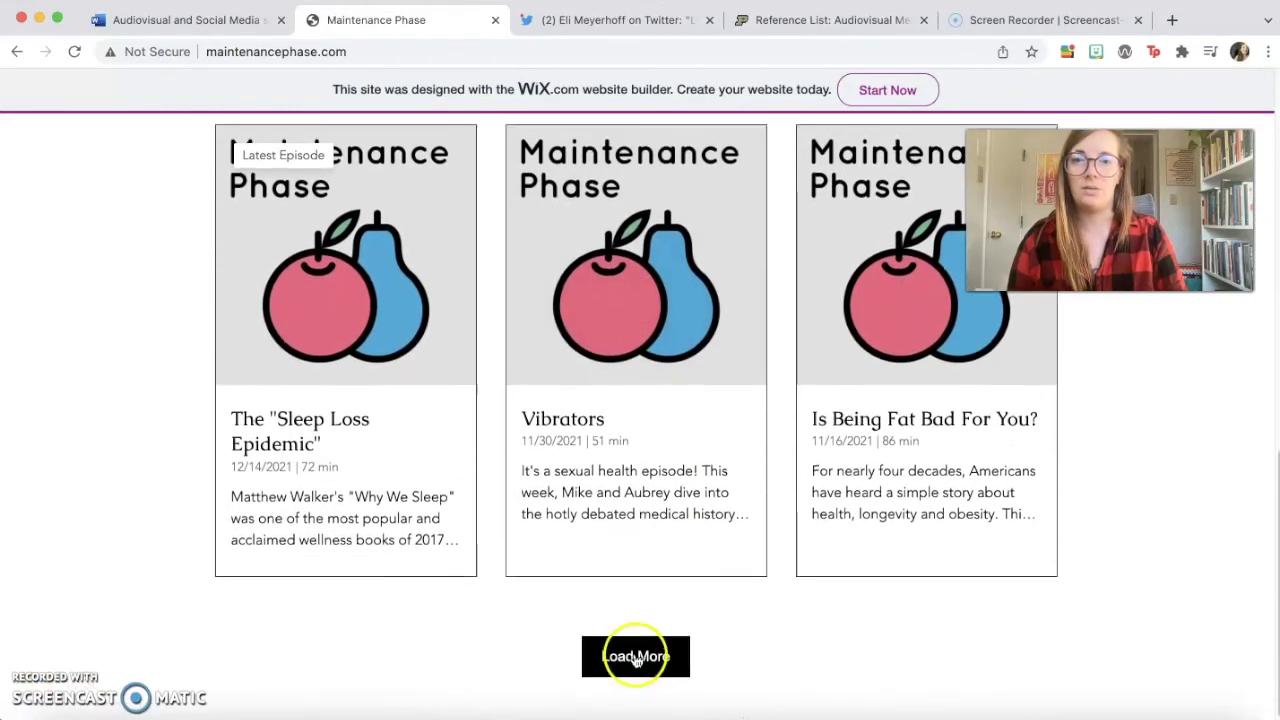
left_click(663, 664)
scroll(1166, 591, "down", 5)
scroll(1163, 593, "down", 2)
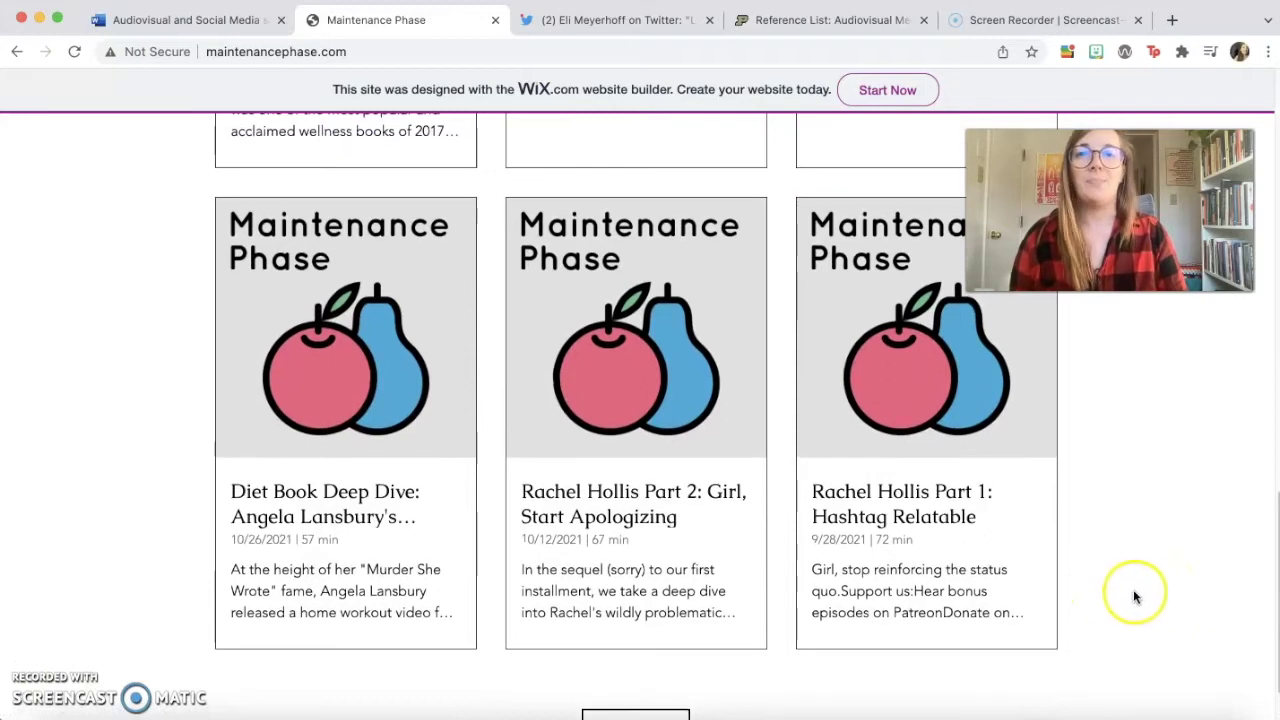
left_click(622, 628)
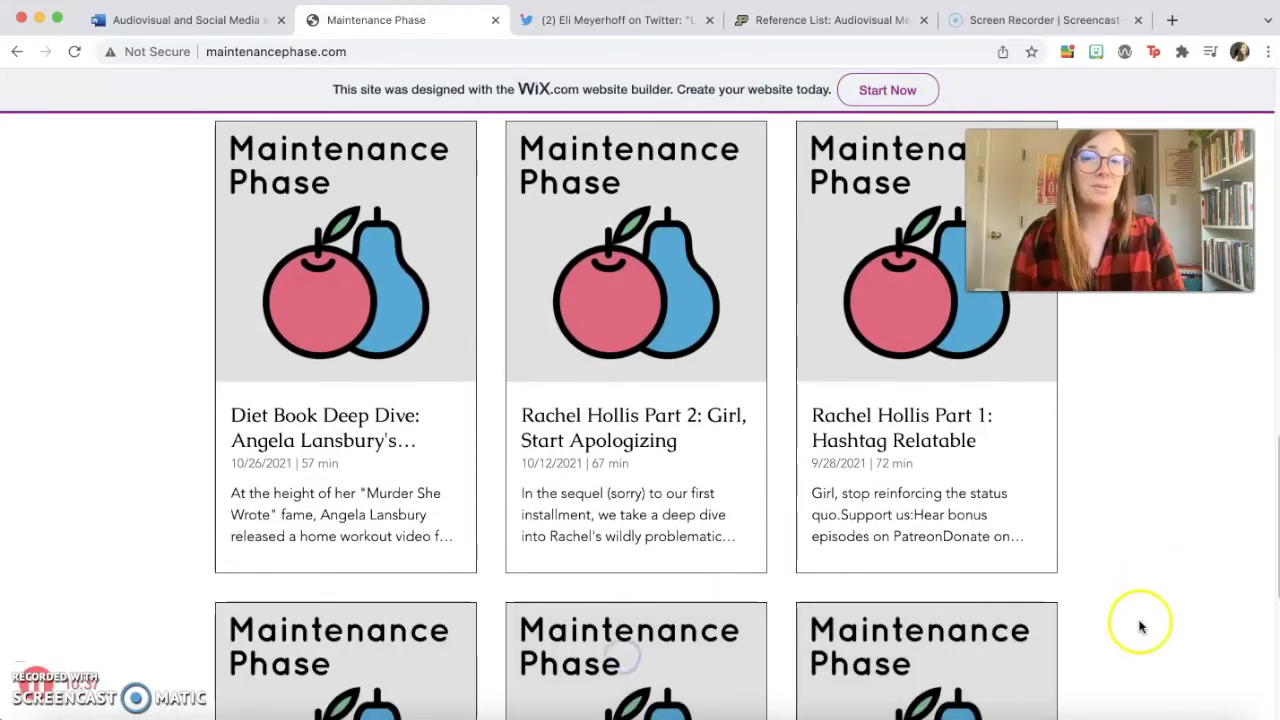
scroll(1140, 623, "down", 5)
left_click(751, 491)
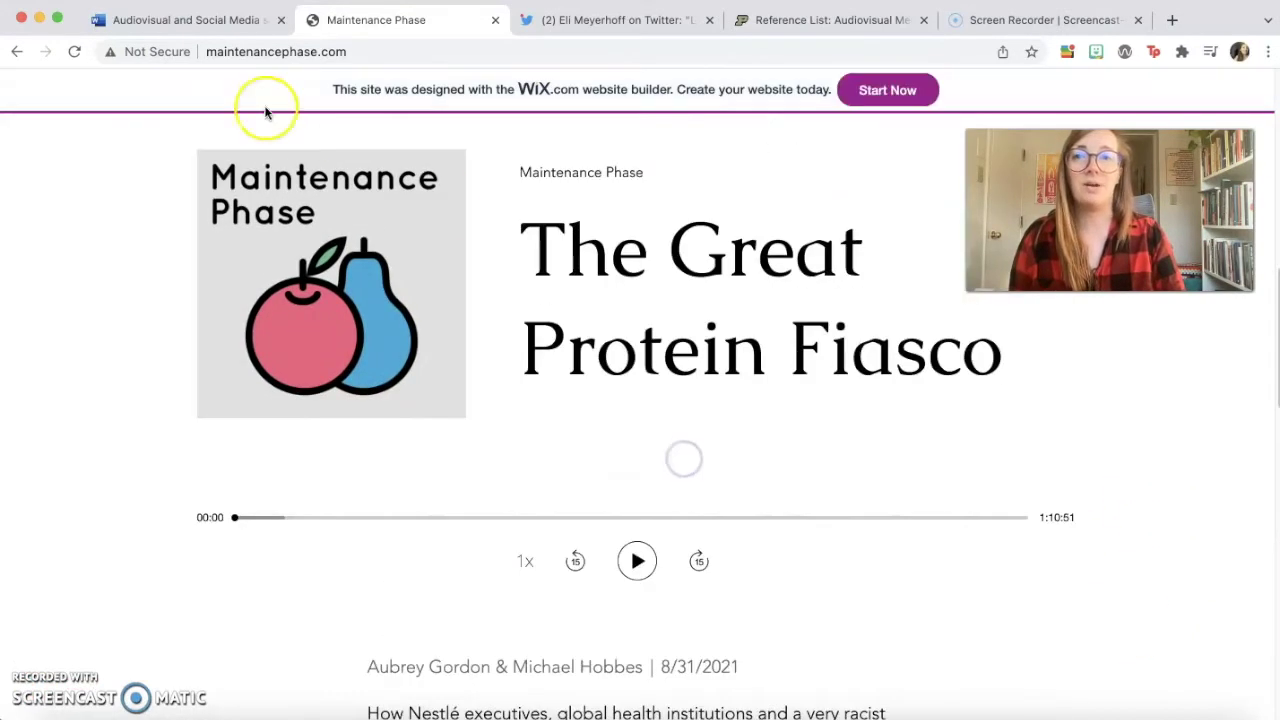
Step: Delete the stray characters after 'fiasco' in the Maintenance Phase reference
left_click(135, 20)
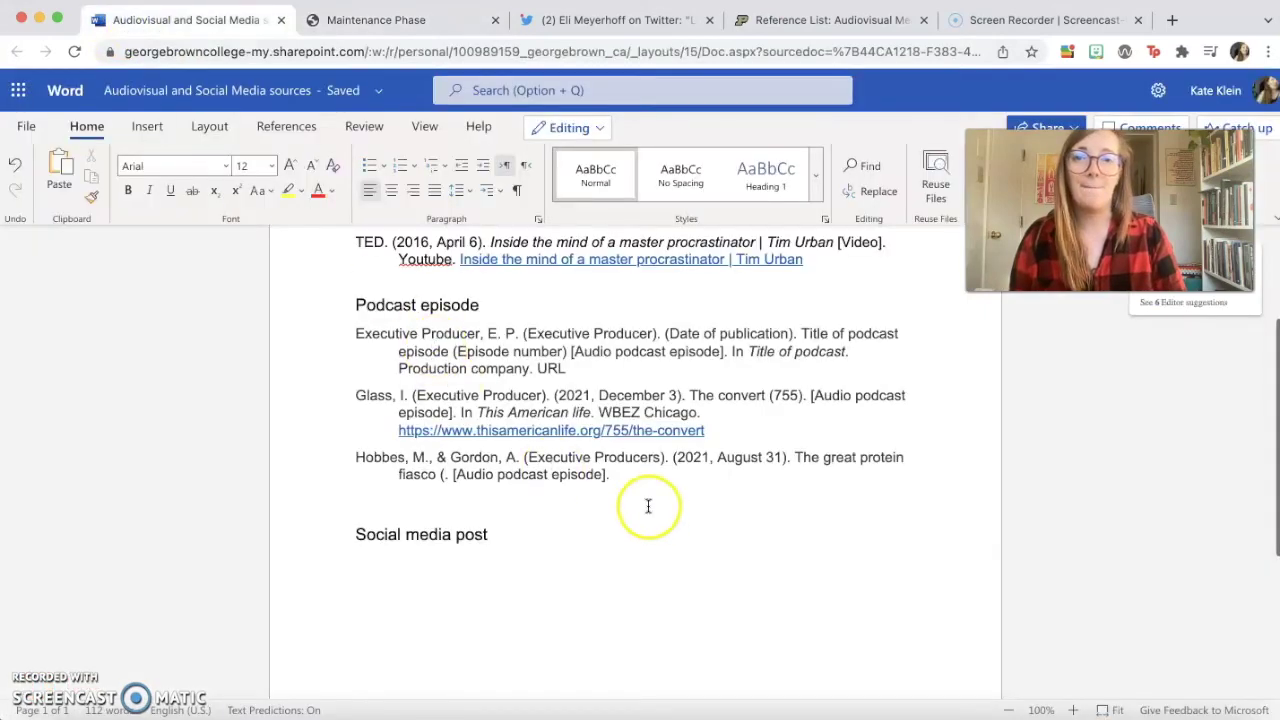
key("BackSpace")
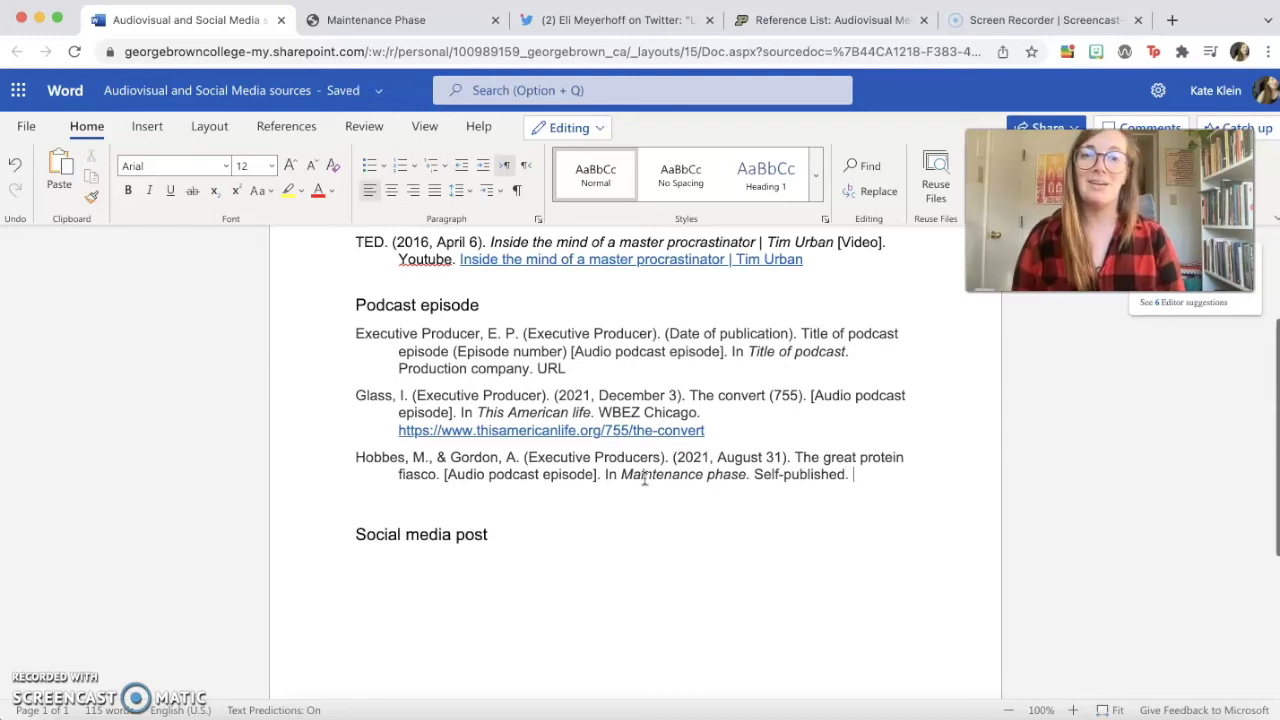
left_click(395, 25)
left_click(400, 51)
left_click(74, 51)
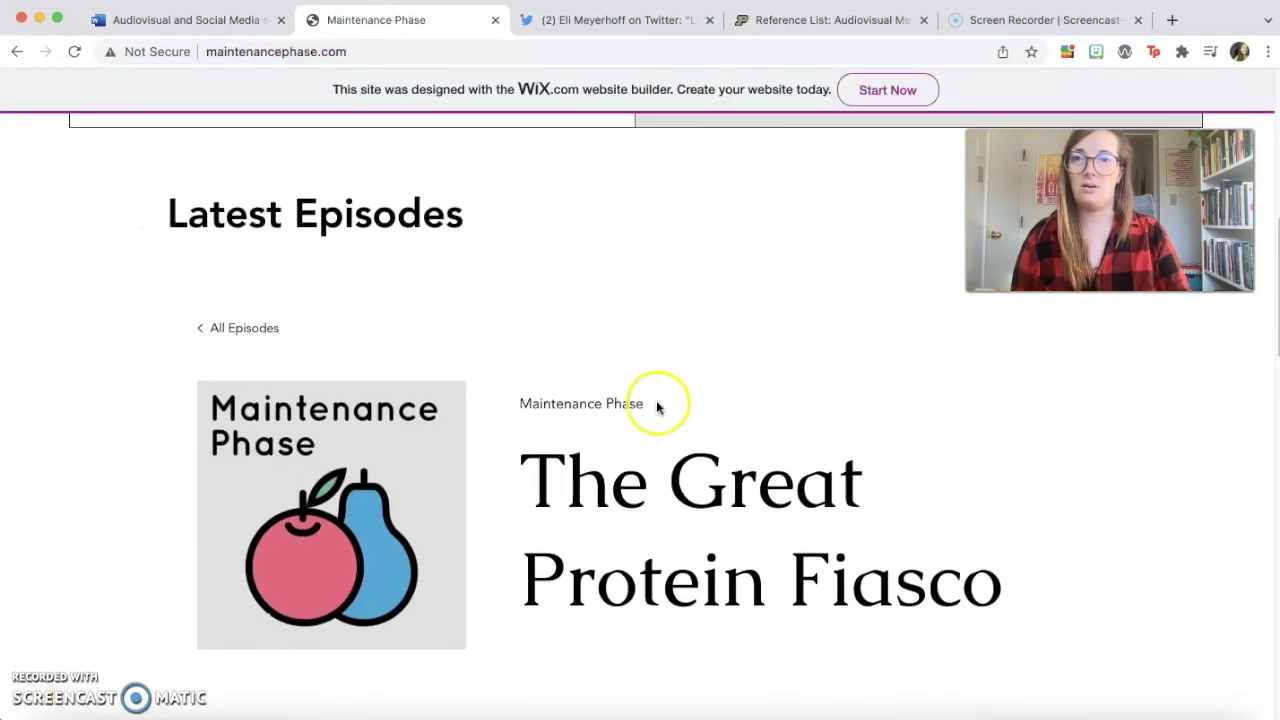
left_click(17, 51)
left_click(46, 52)
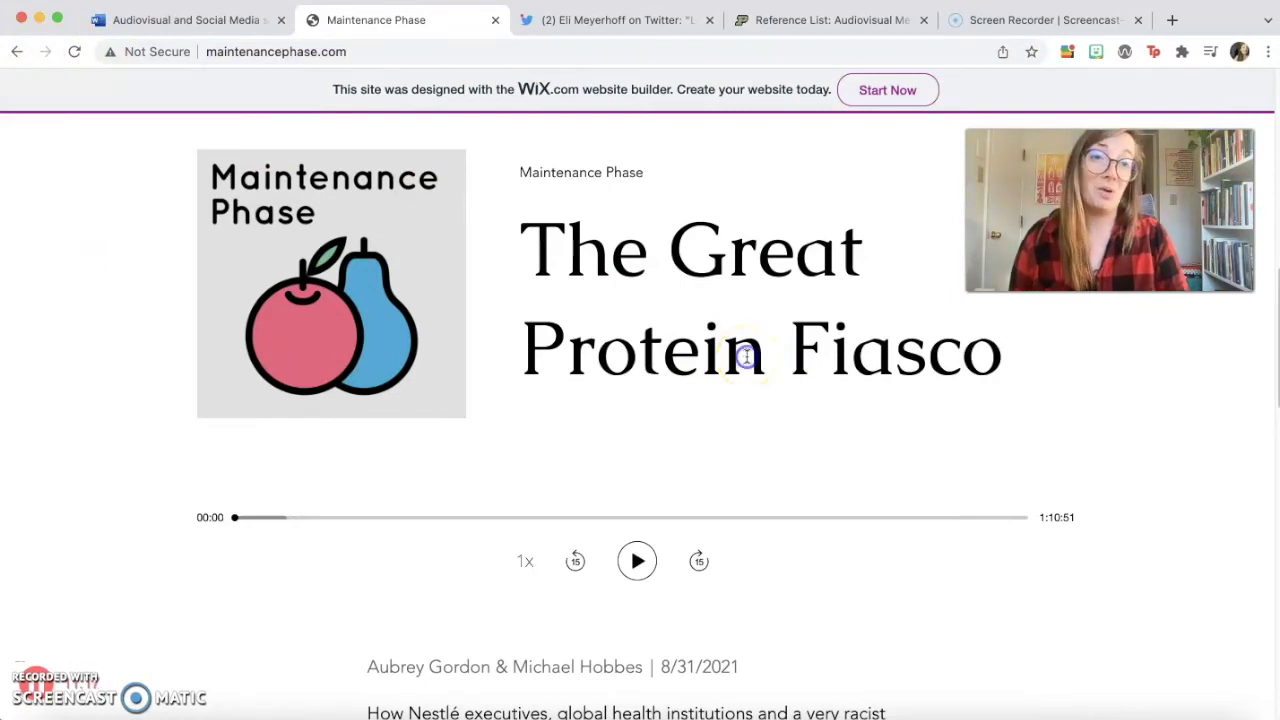
scroll(651, 429, "down", 12)
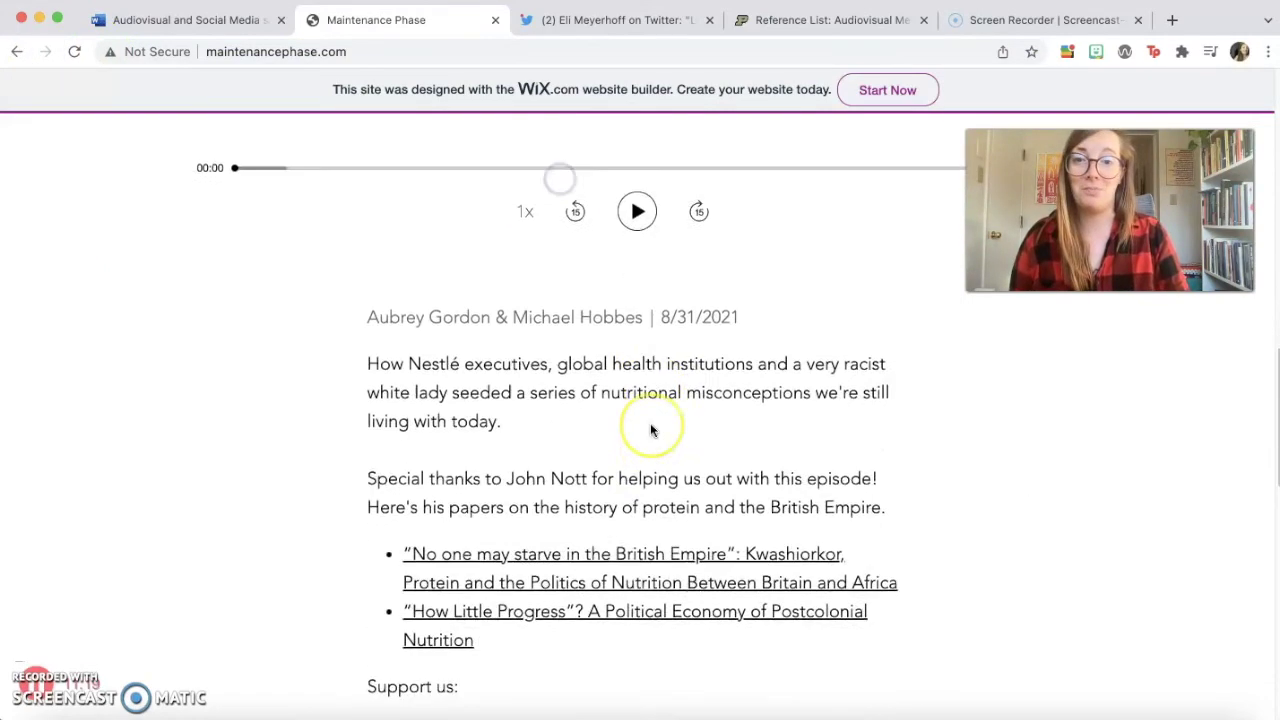
scroll(650, 430, "down", 2)
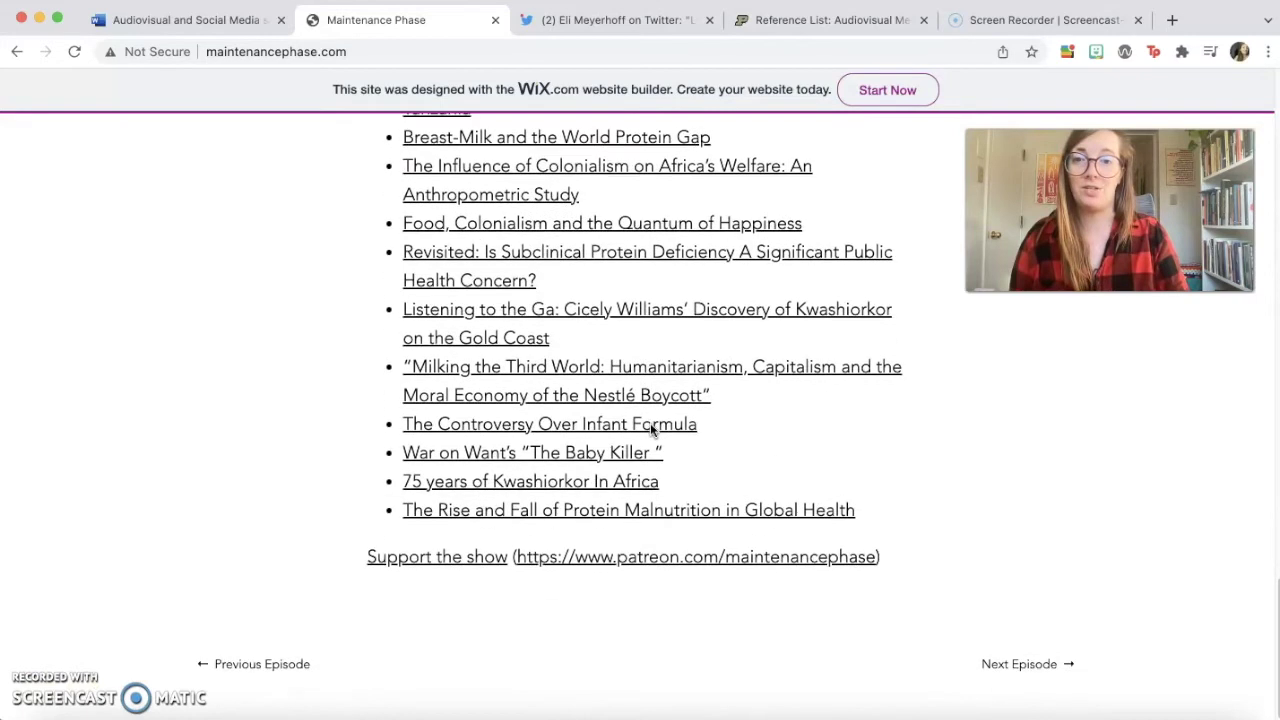
left_click(360, 51)
key("super+c")
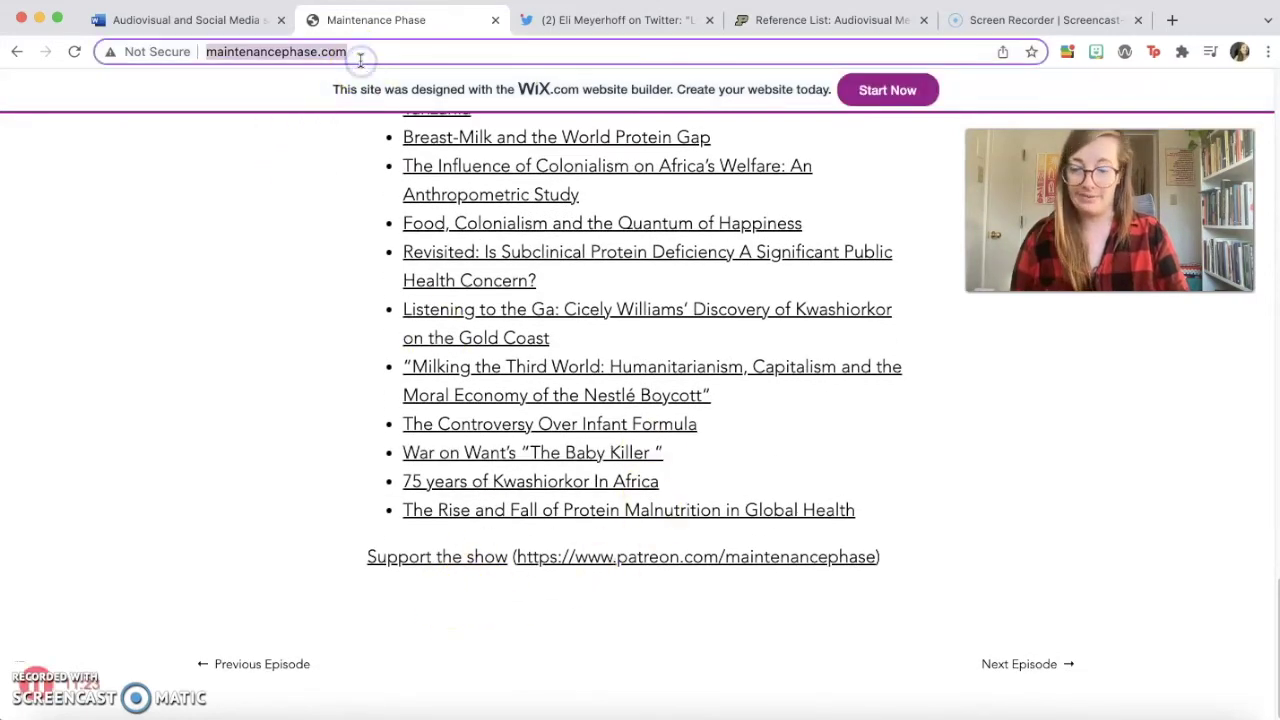
left_click(205, 20)
key("super+v")
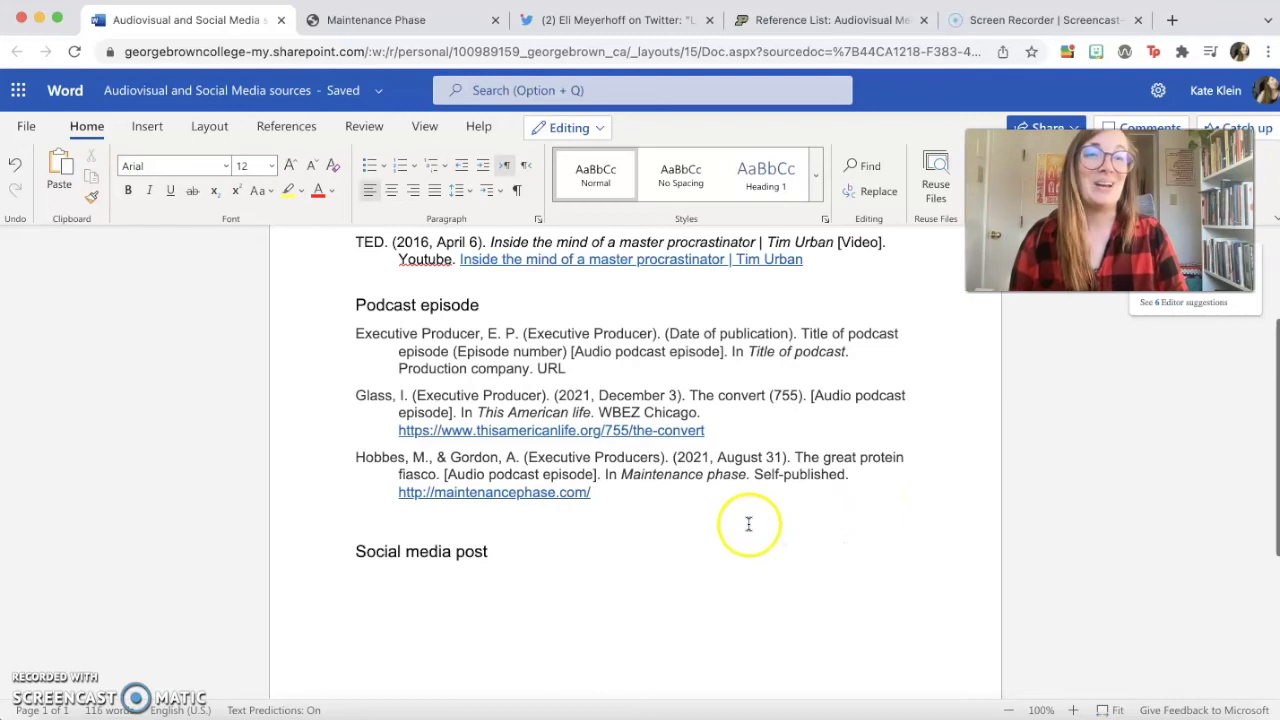
Step: Delete the placeholder podcast template entry, leaving the cursor at the Social media post heading
left_click_drag(568, 368, 325, 342)
key("BackSpace")
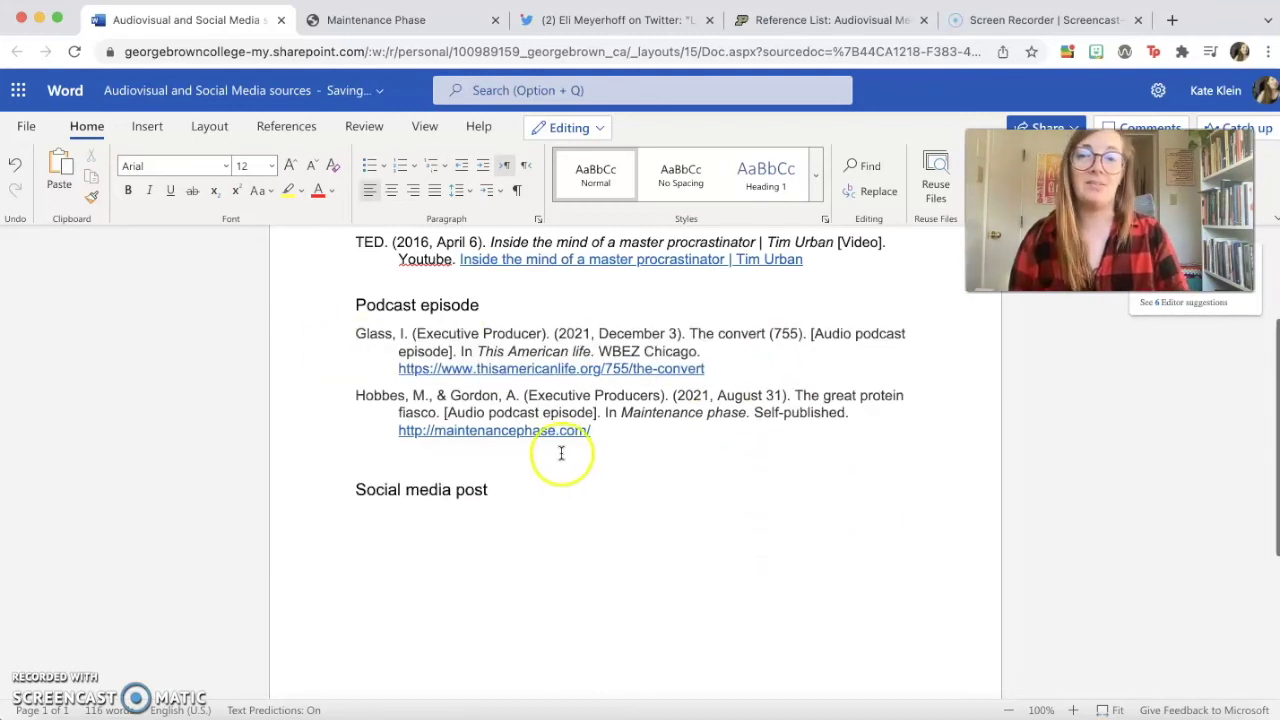
scroll(563, 451, "down", 1)
left_click(614, 443)
scroll(614, 443, "down", 3)
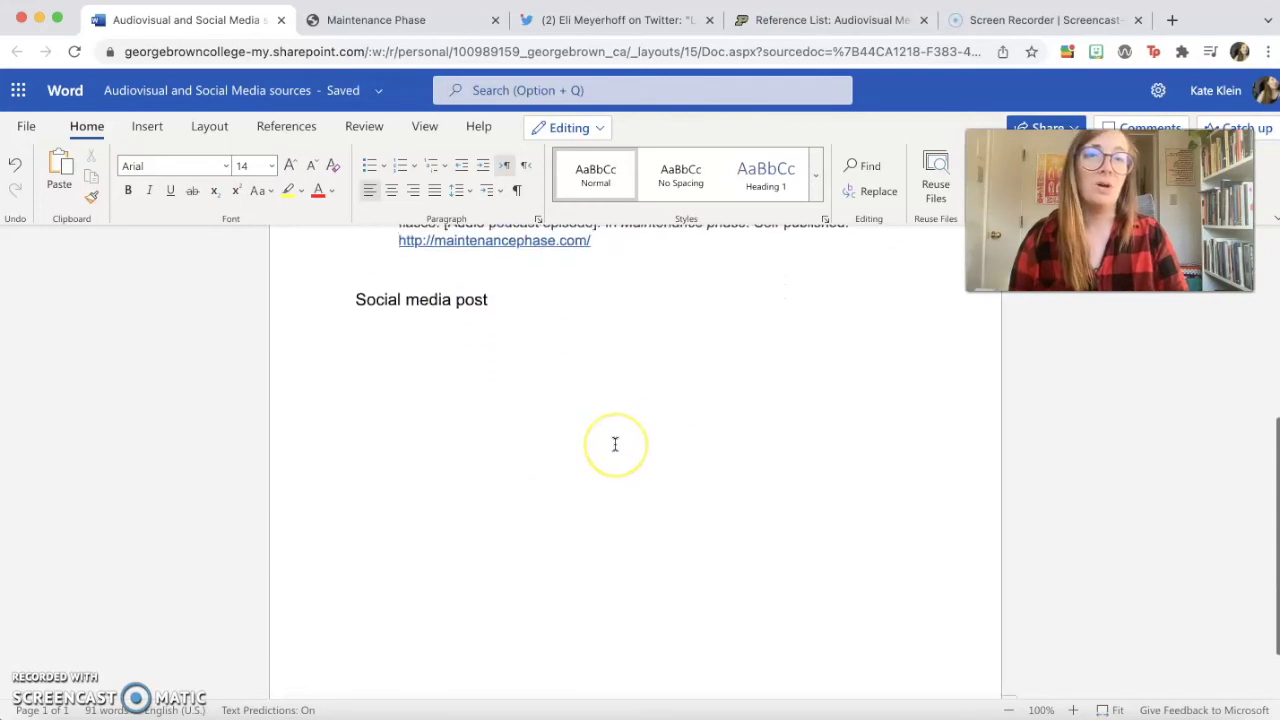
scroll(614, 449, "up", 2)
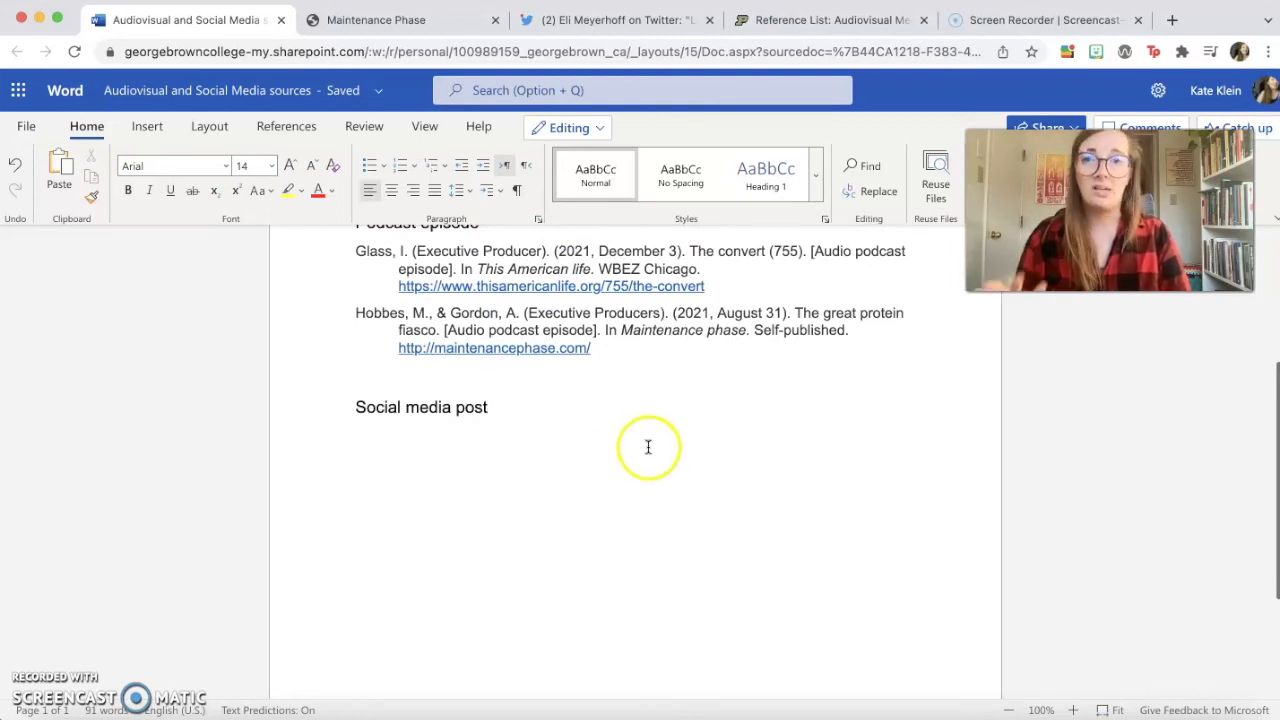
Step: Close the Maintenance Phase tab and clear the earlier search and highlight on Purdue OWL's Audiovisual Media page
left_click(493, 21)
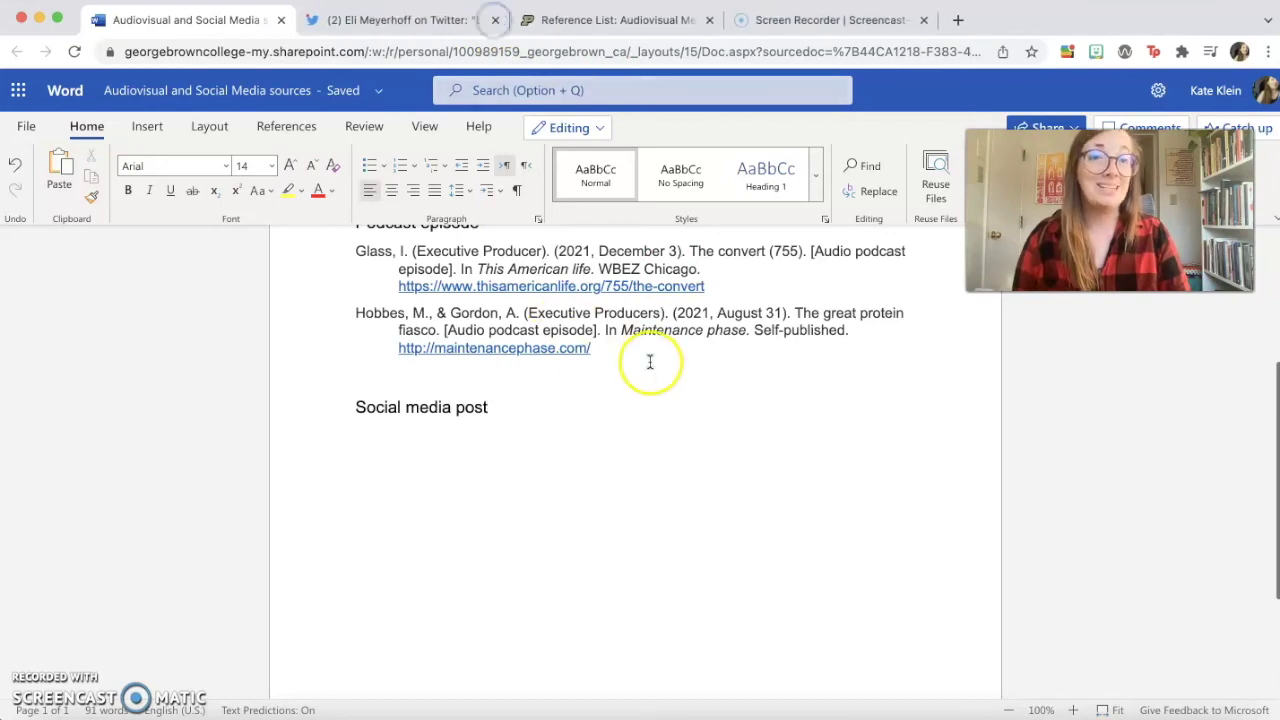
left_click(568, 20)
left_click(580, 457)
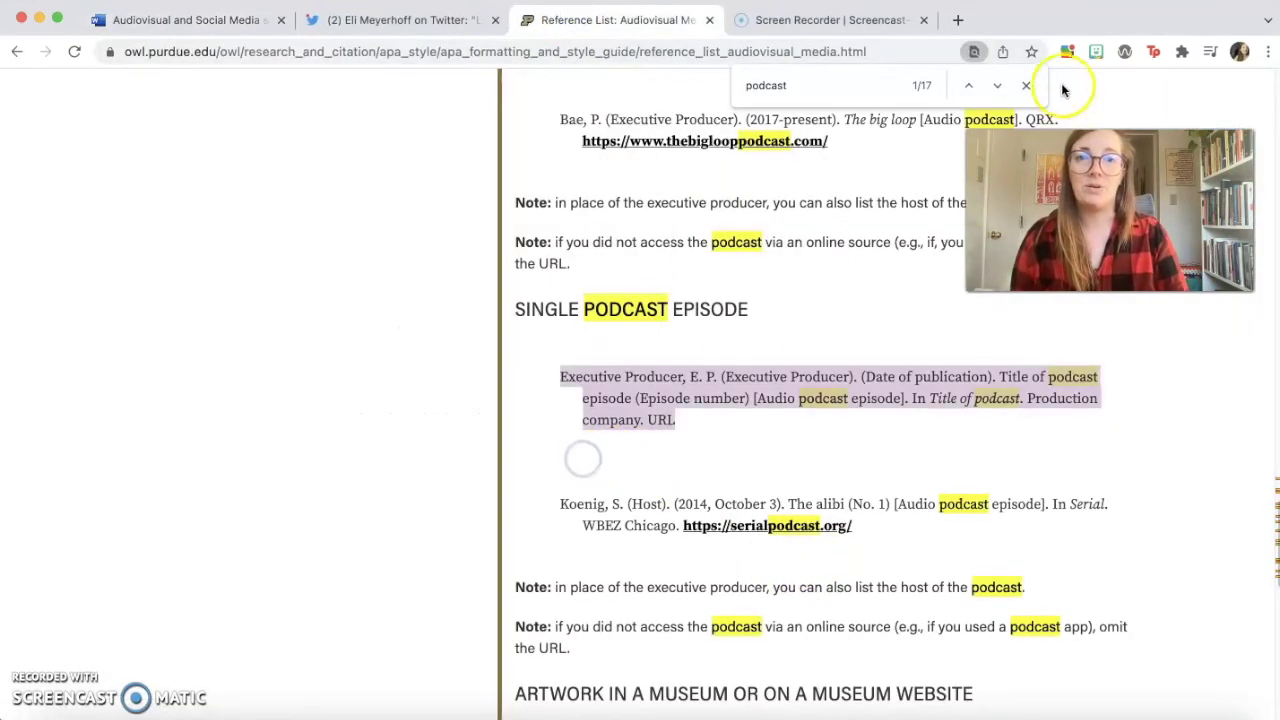
left_click(1026, 85)
left_click(575, 397)
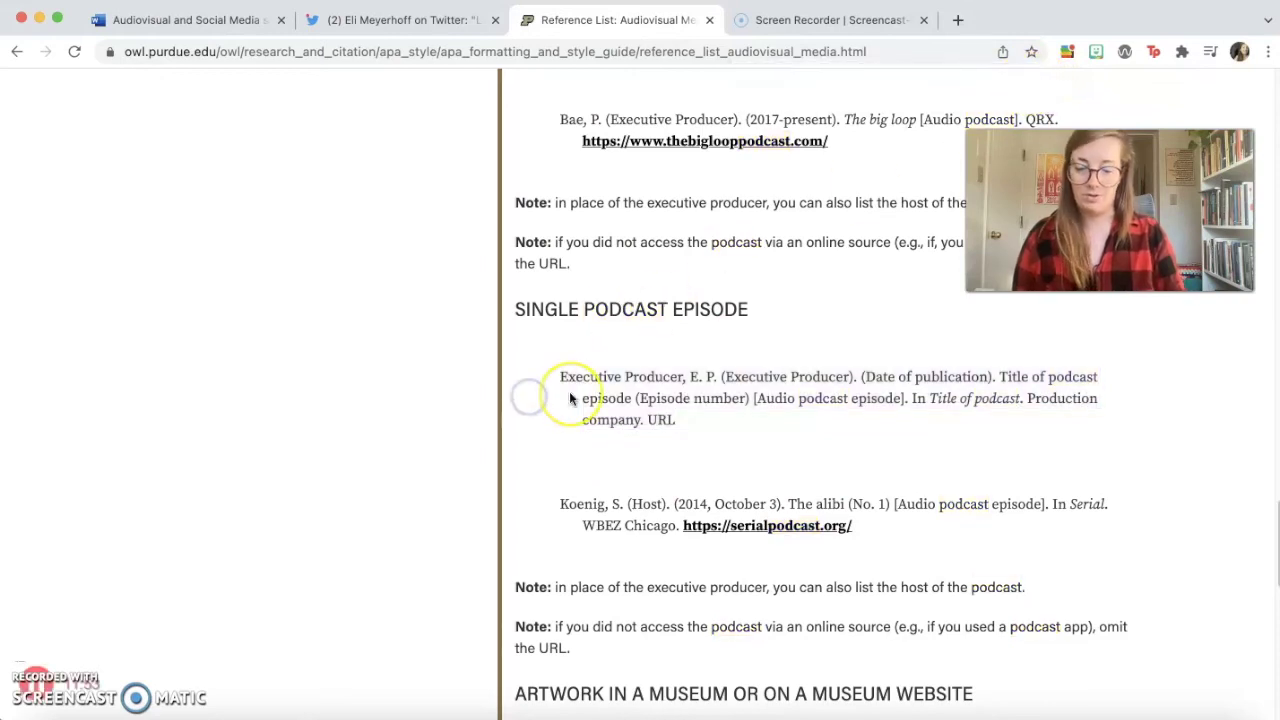
Step: Search the Audiovisual Media page for 'social' and then 'twitter', finding no Twitter format
key("super+f")
type("social")
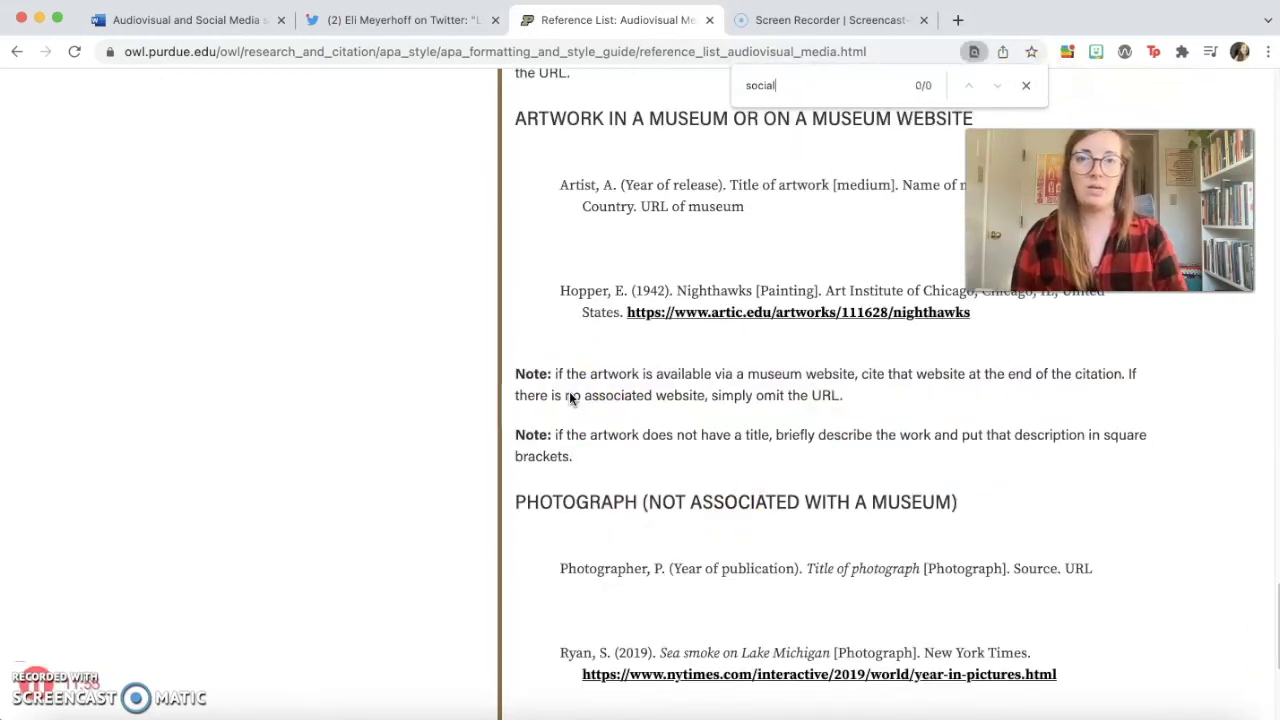
double_click(769, 97)
type("tw")
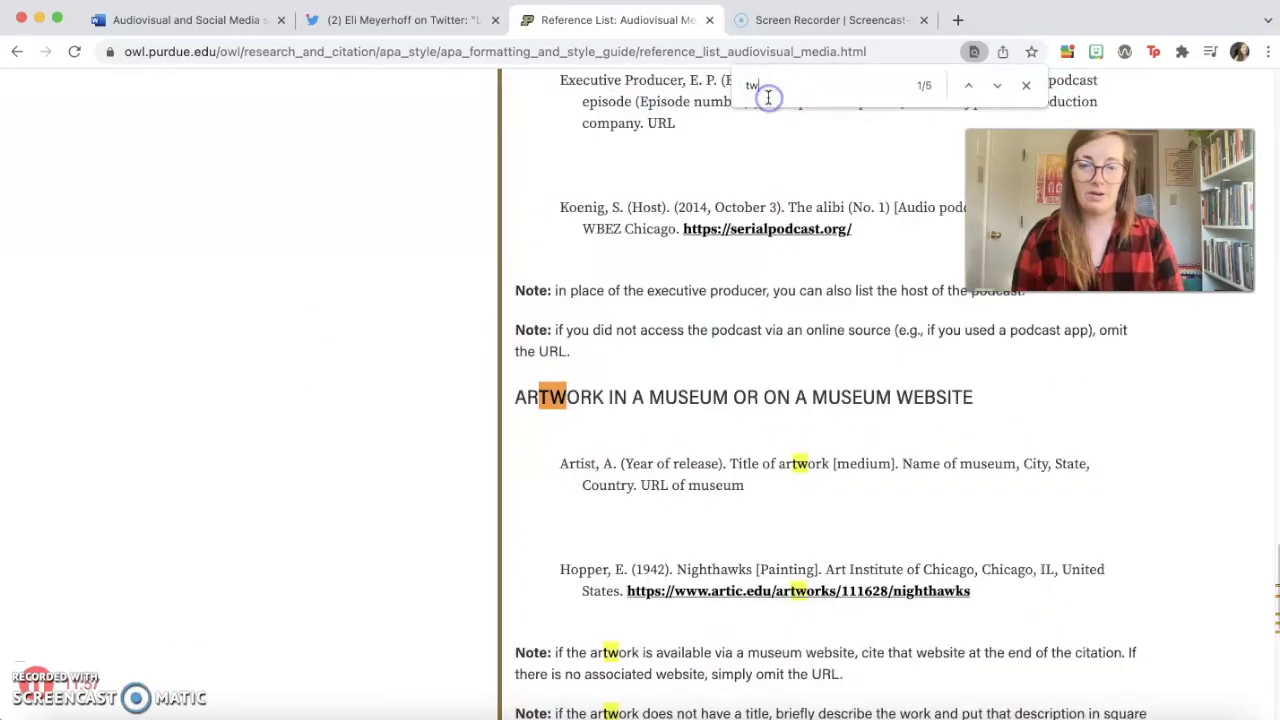
type("itter")
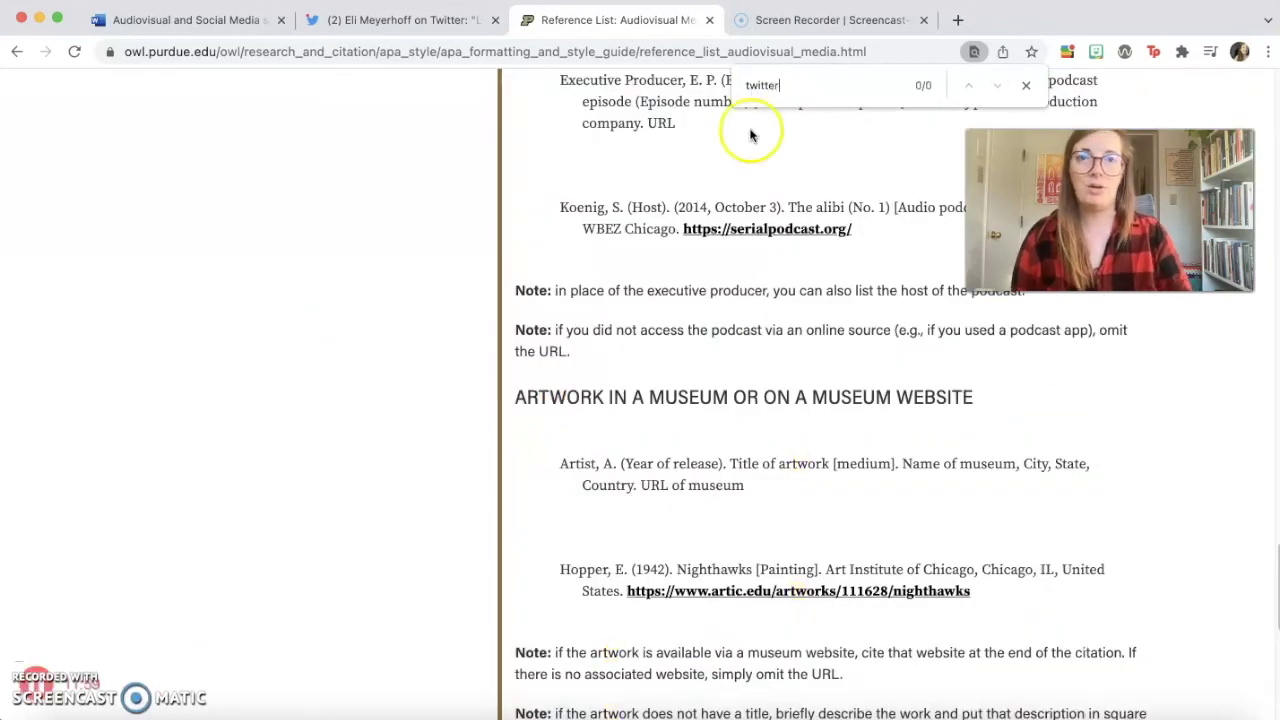
scroll(447, 330, "up", 3)
scroll(448, 332, "up", 15)
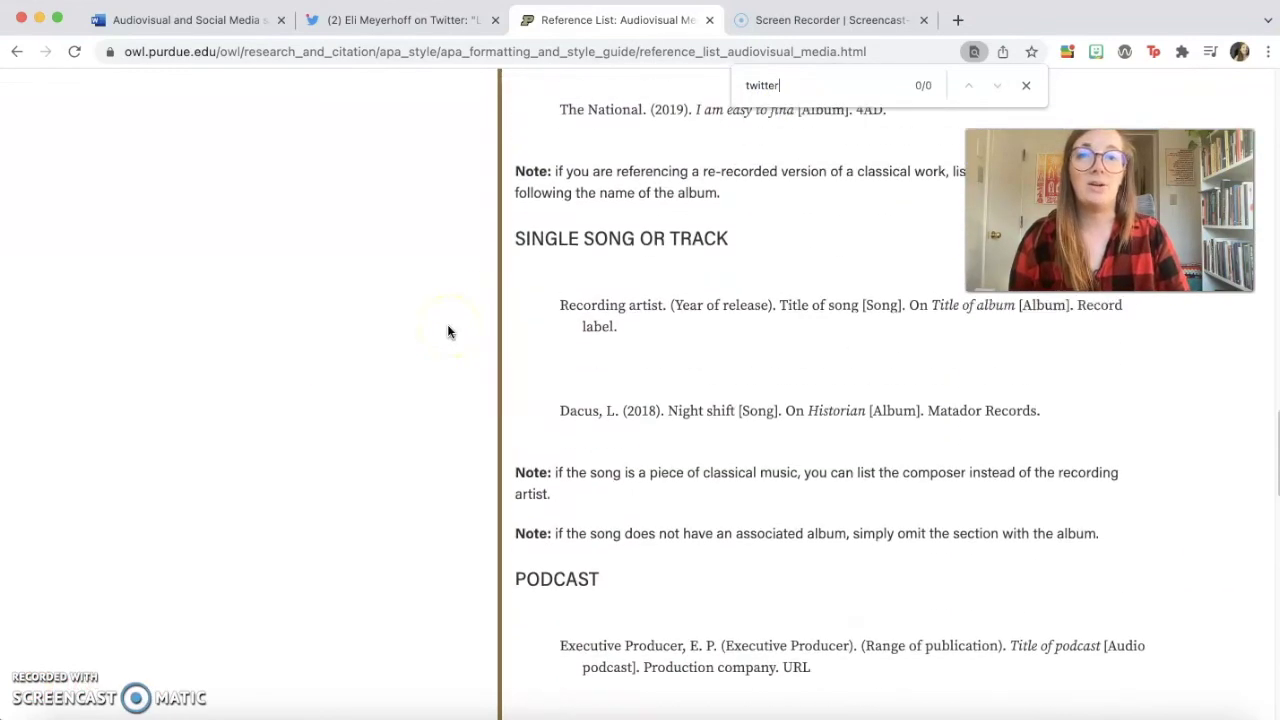
scroll(448, 332, "up", 10)
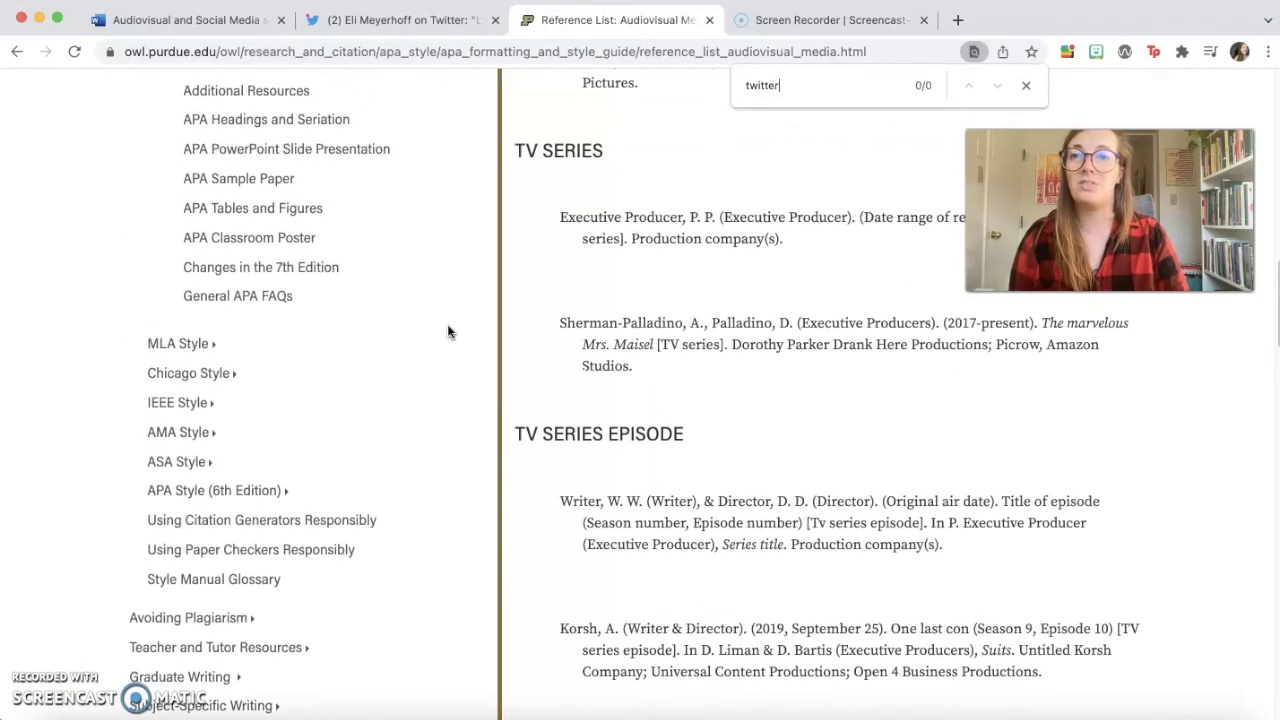
scroll(447, 324, "up", 3)
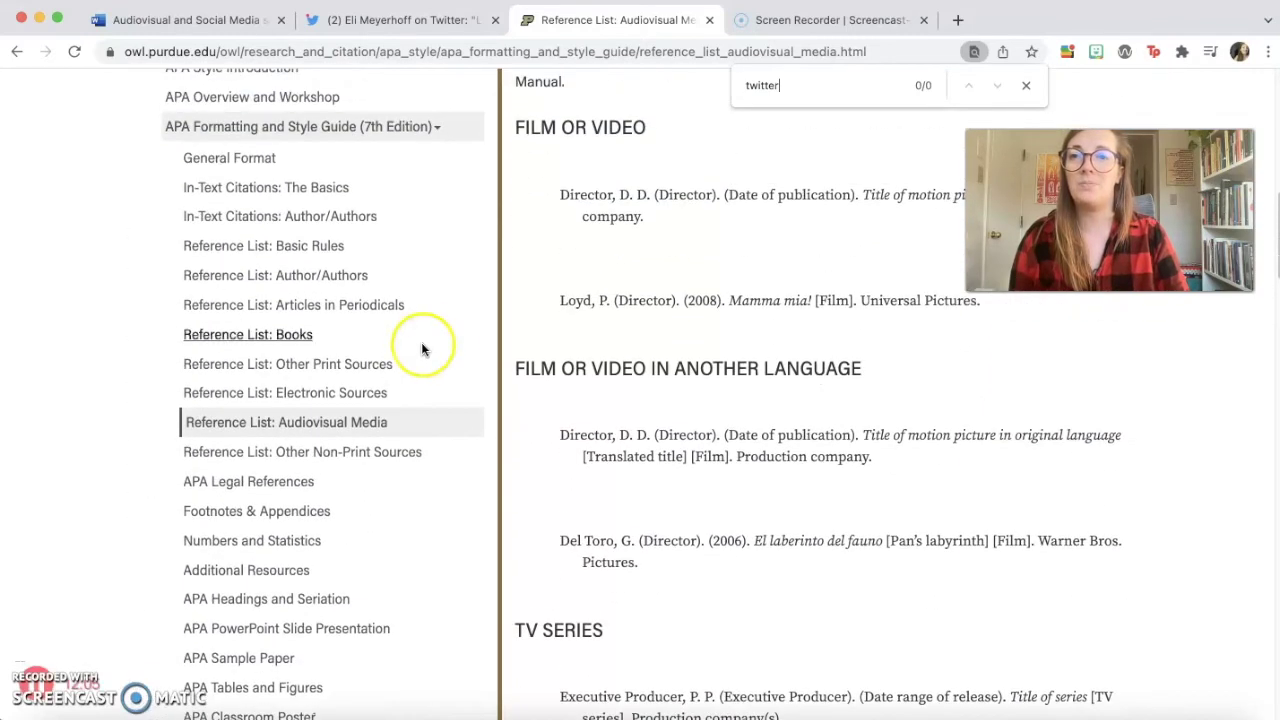
scroll(336, 400, "up", 1)
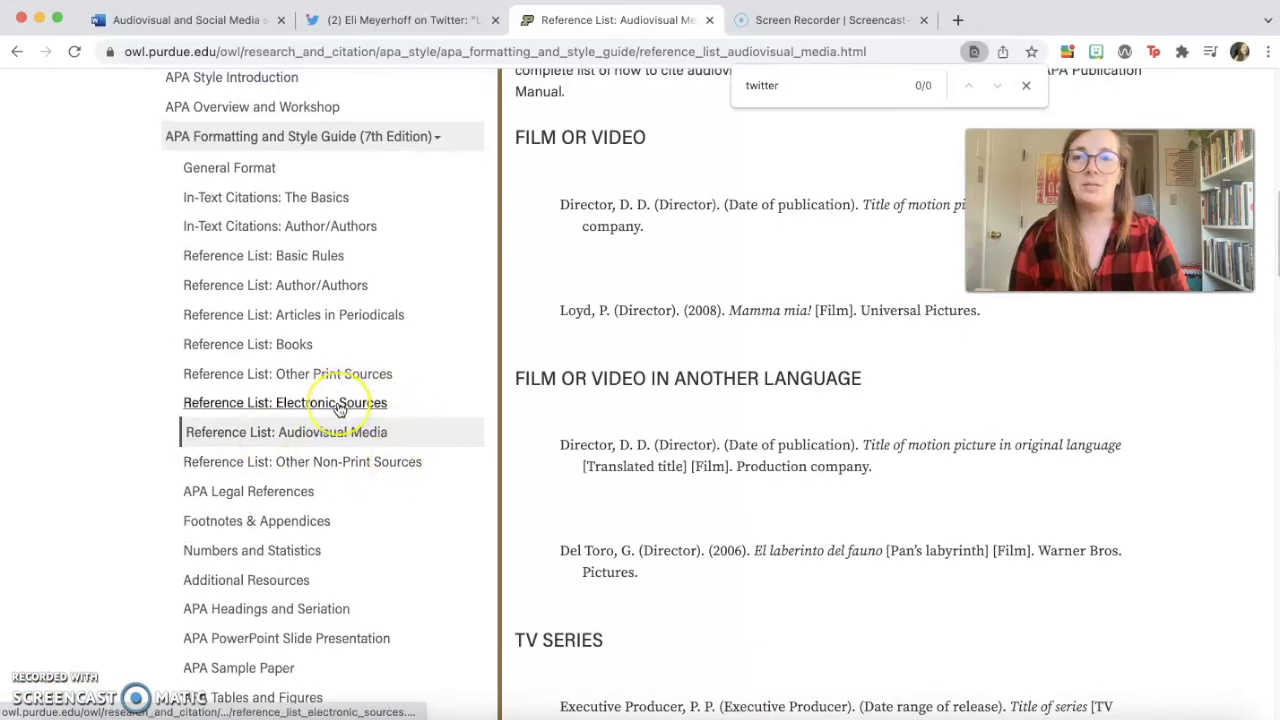
Step: Open Reference List: Electronic Sources, search it for 'twitter', and select the Tweet format line
left_click(338, 406)
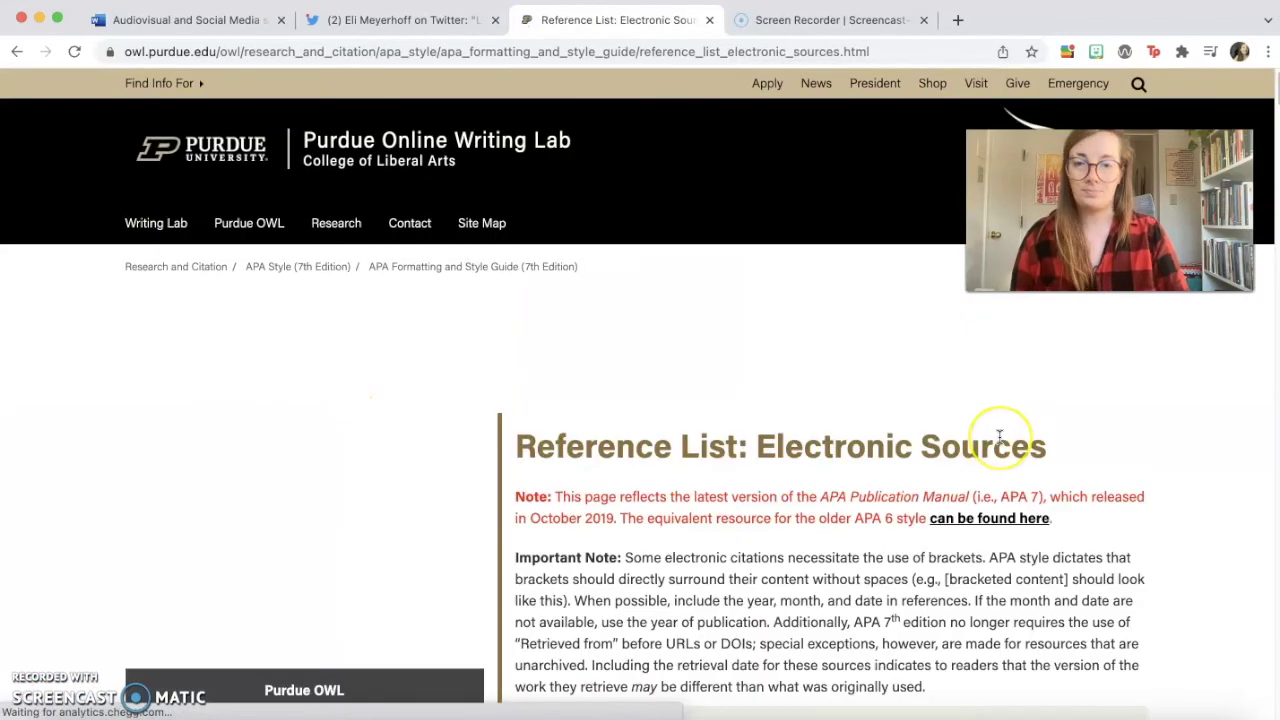
key("super+f")
type("social")
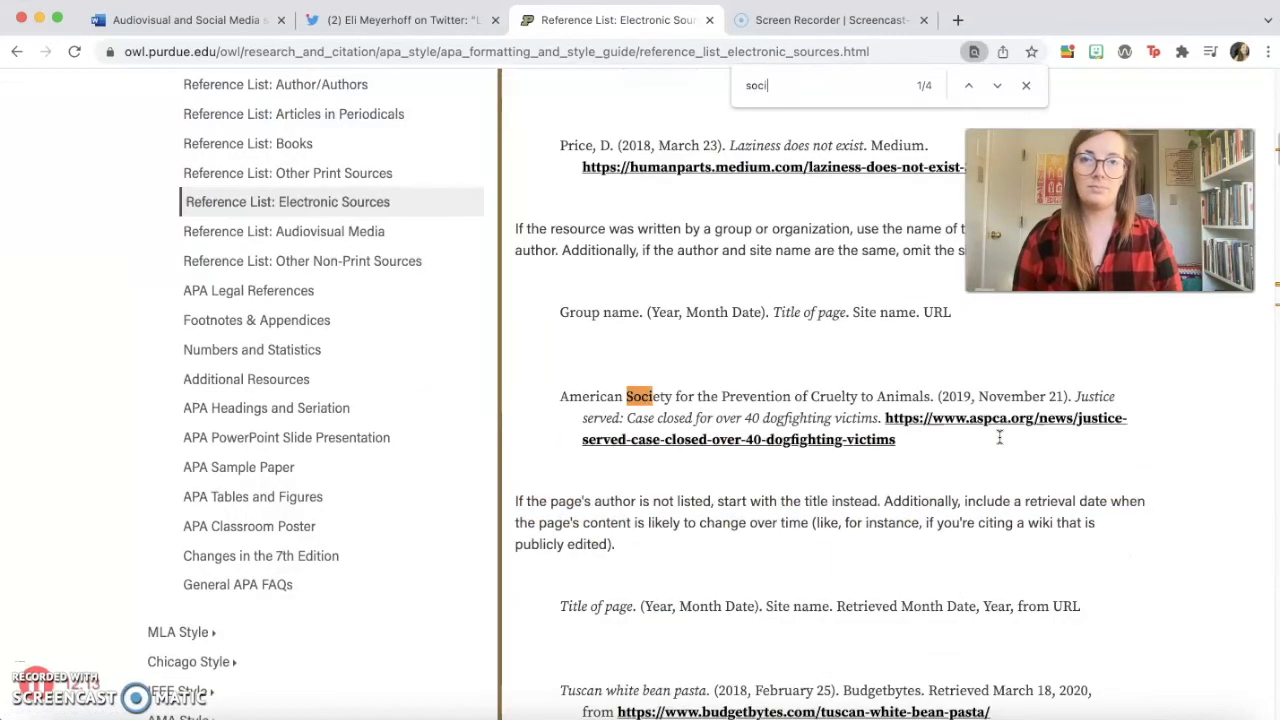
key("BackSpace")
key("BackSpace")
key("BackSpace")
key("BackSpace")
key("BackSpace")
key("BackSpace")
type("twitt")
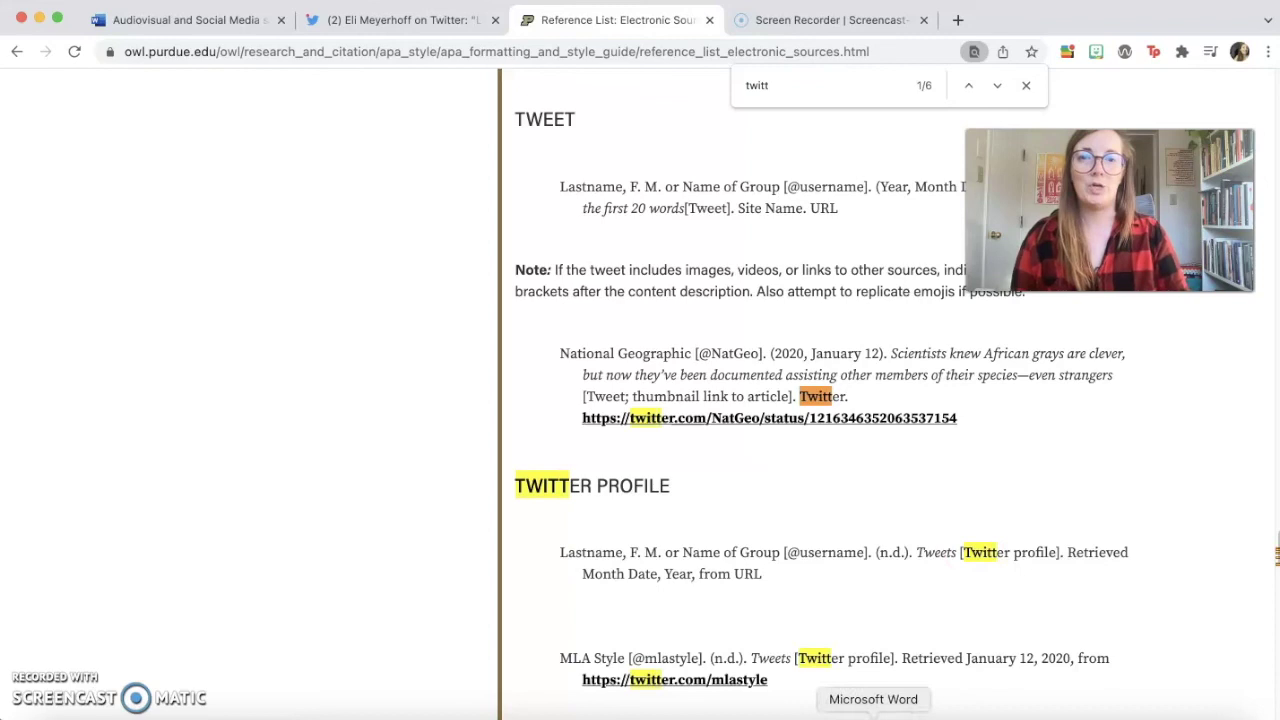
scroll(734, 557, "down", 6)
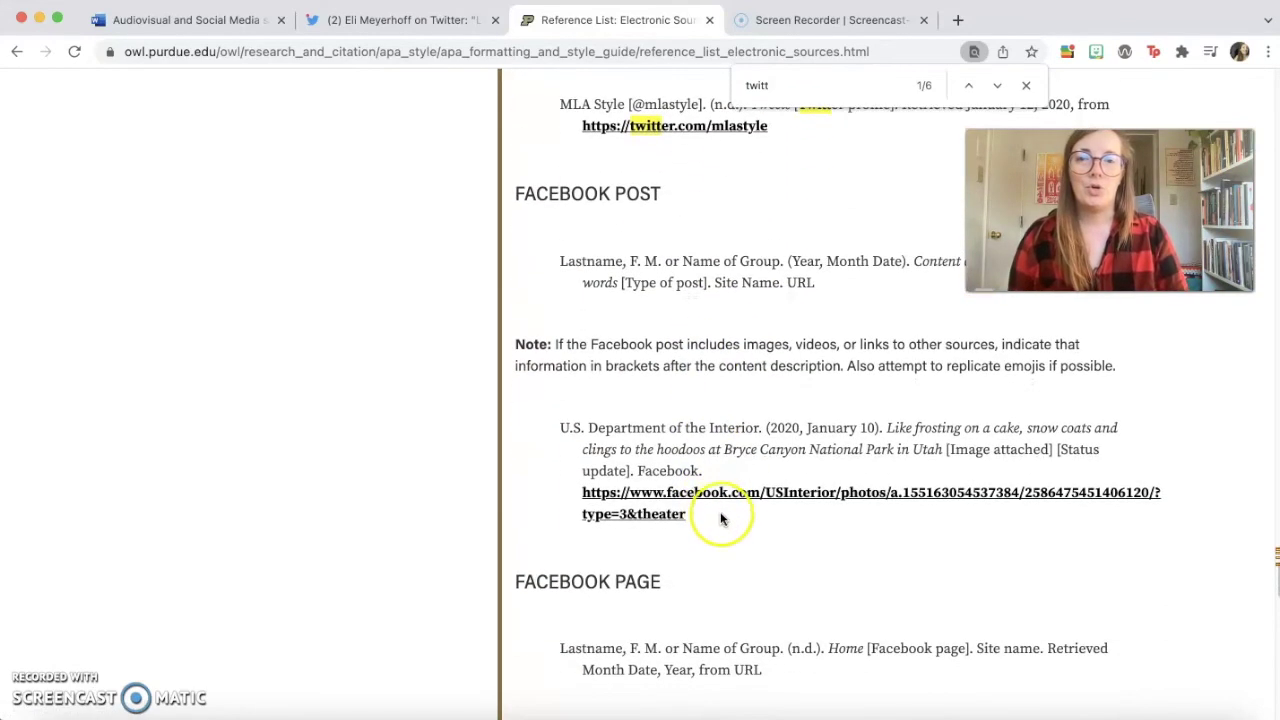
scroll(745, 545, "down", 5)
scroll(746, 544, "up", 3)
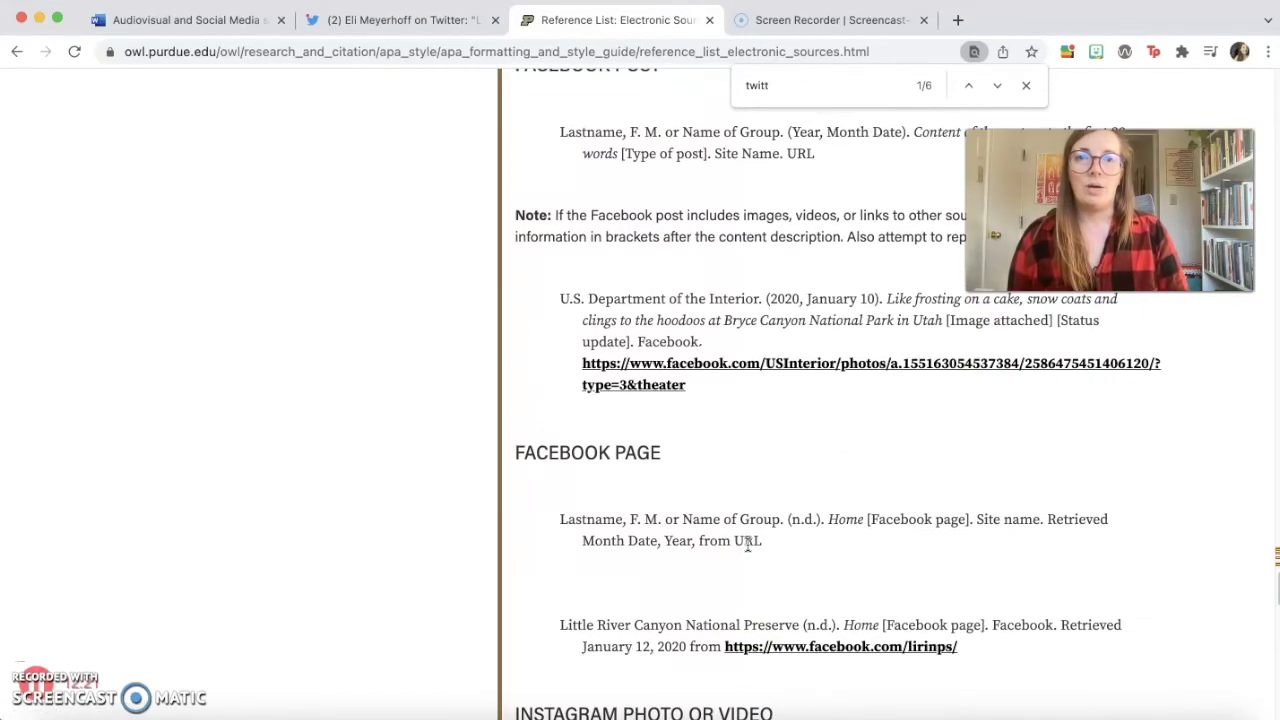
type("er")
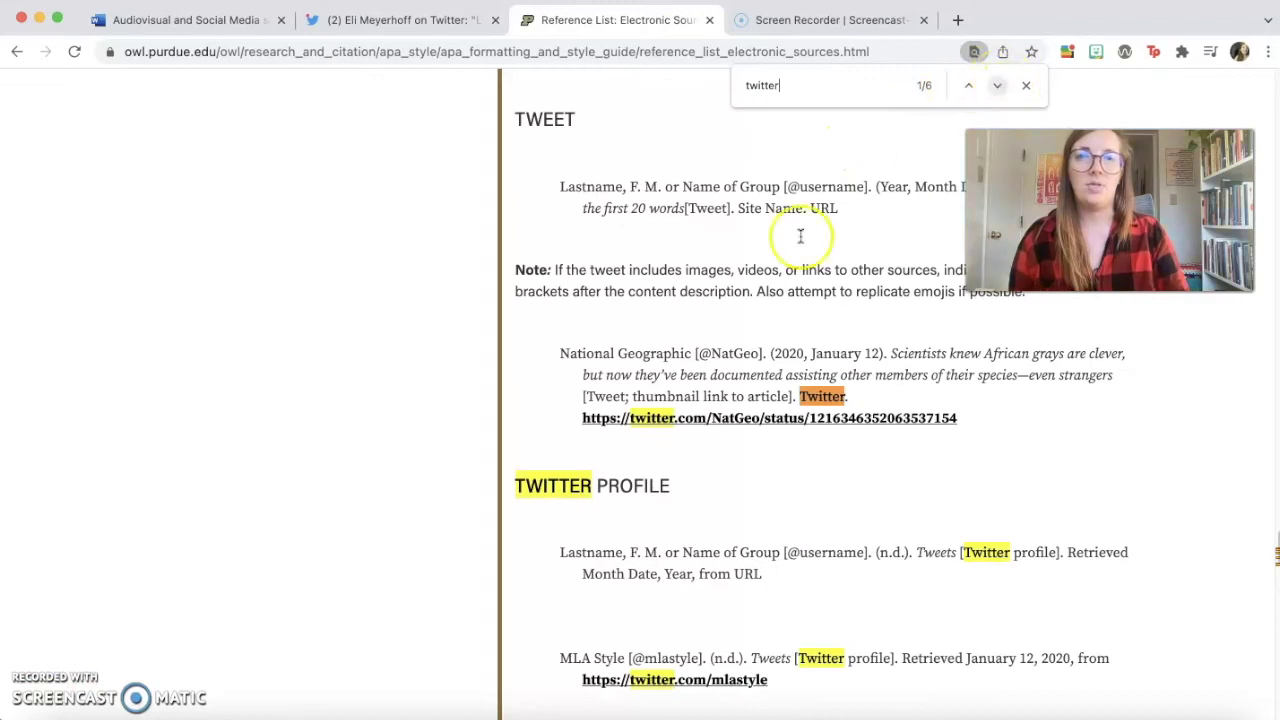
scroll(700, 320, "up", 3)
left_click_drag(850, 340, 562, 320)
key("super+c")
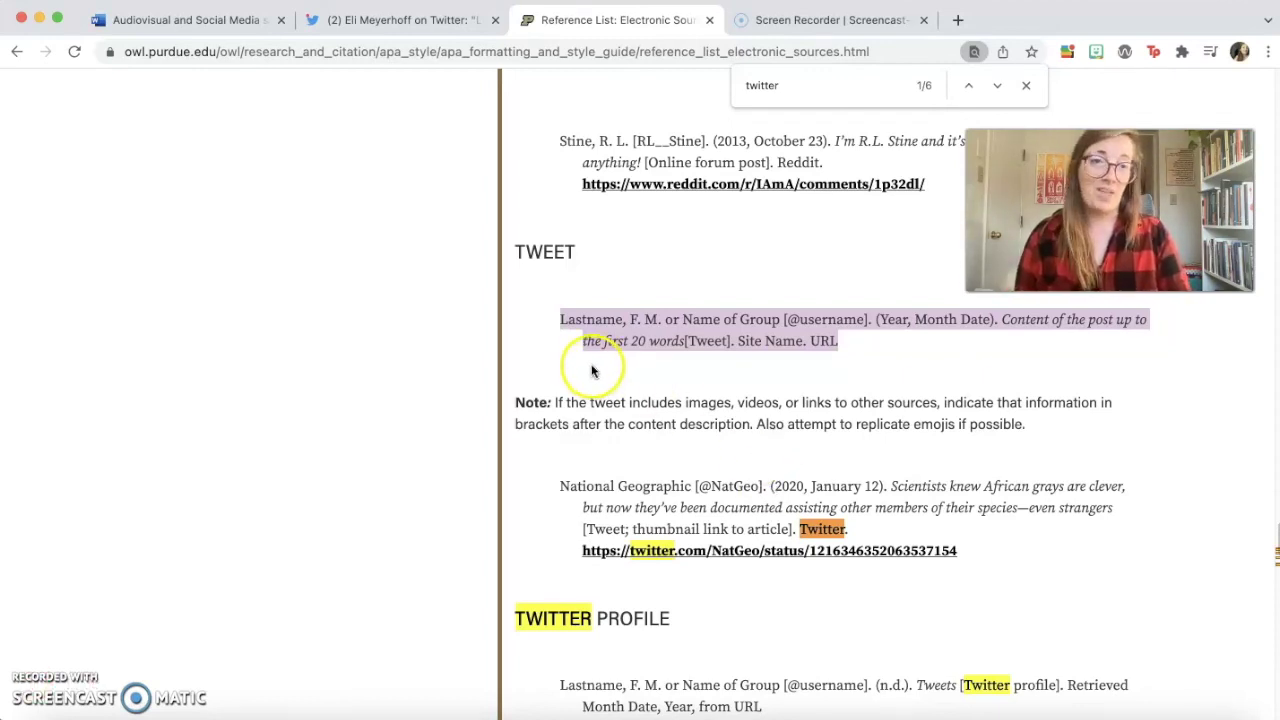
Step: Paste the Tweet citation template below the Social media post heading and give it a hanging indent
left_click(225, 20)
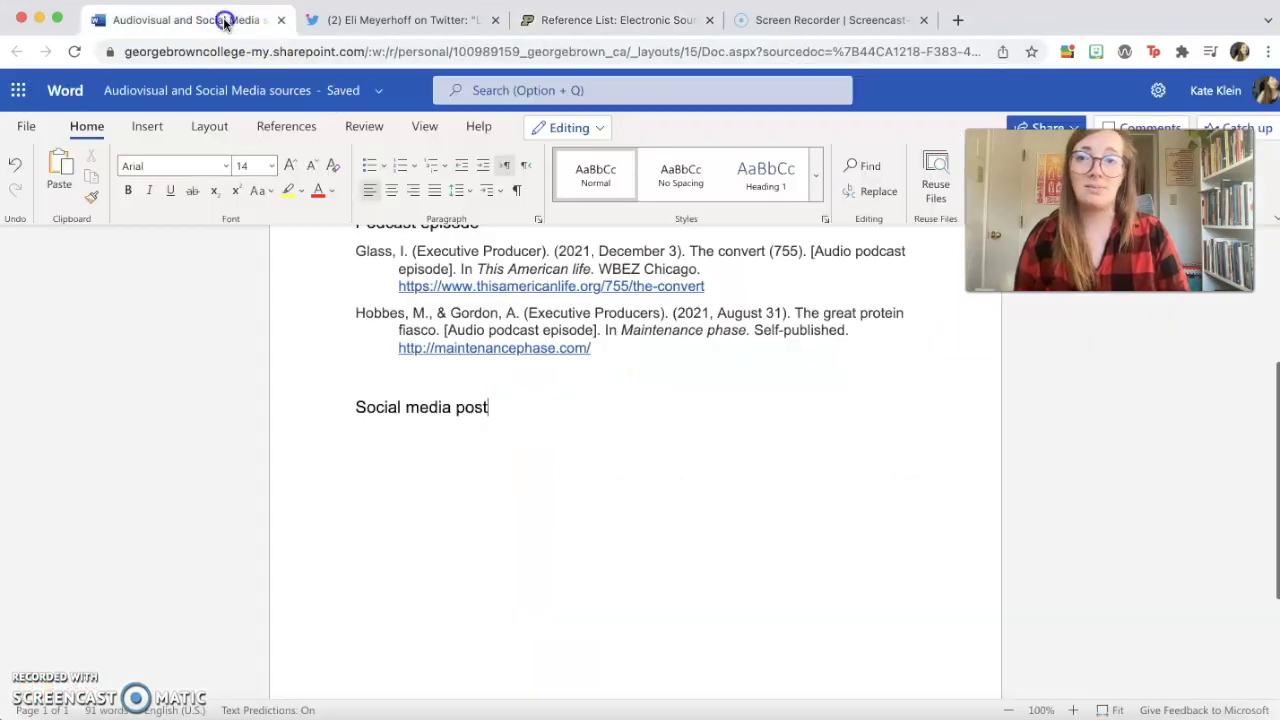
left_click(600, 402)
key("super+v")
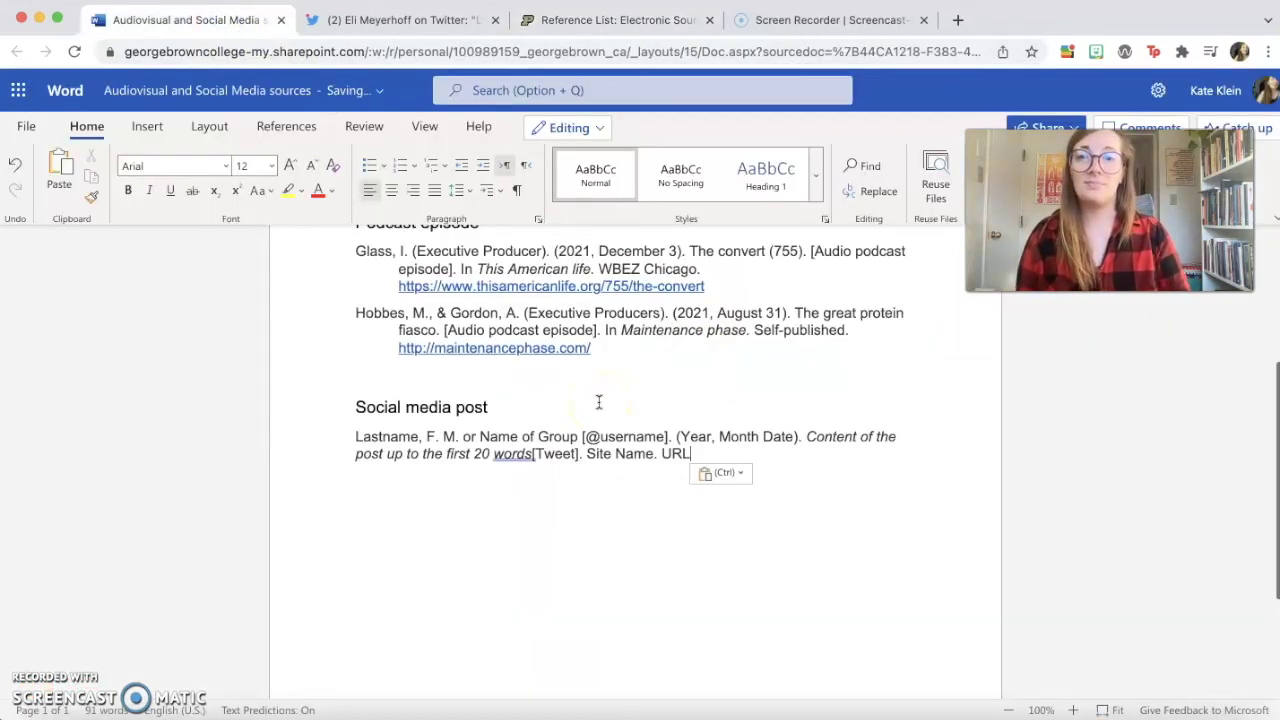
left_click_drag(705, 455, 287, 440)
left_click(491, 190)
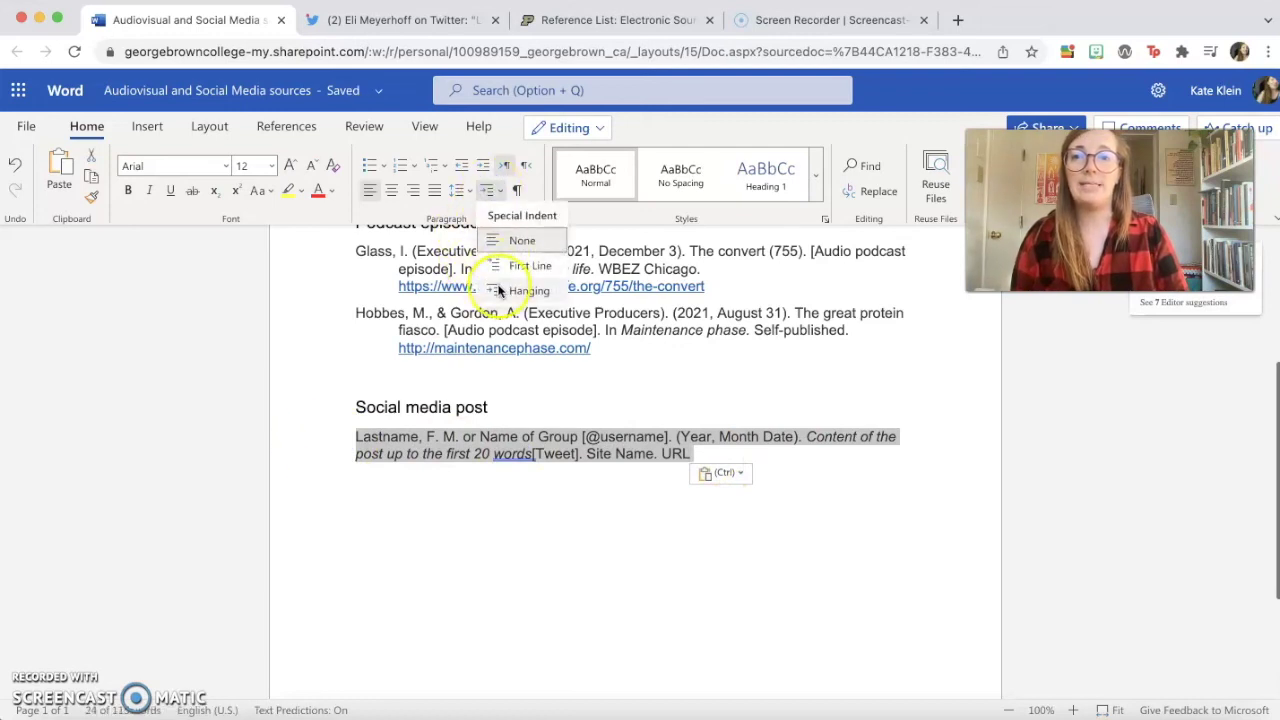
left_click(498, 290)
Step: Start a new empty line below the pasted template
scroll(840, 535, "down", 3)
left_click(796, 512)
scroll(796, 512, "up", 2)
left_click(764, 390)
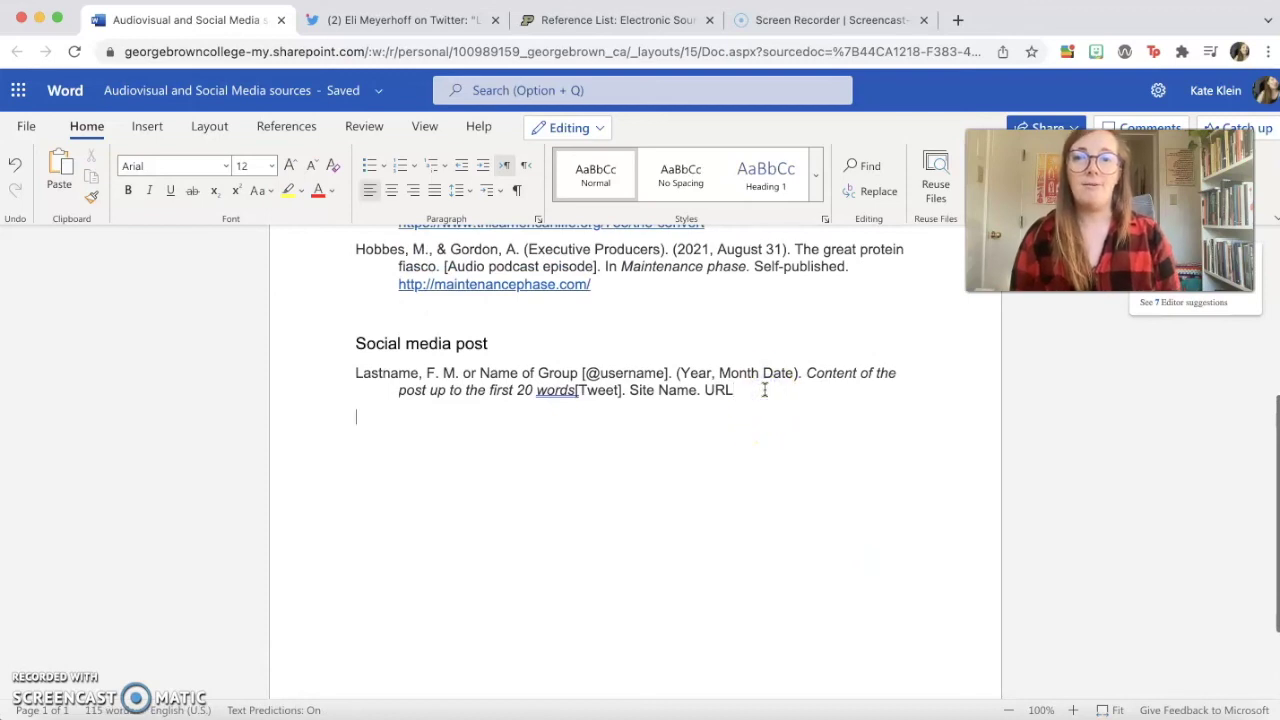
left_click(766, 375)
left_click(774, 420)
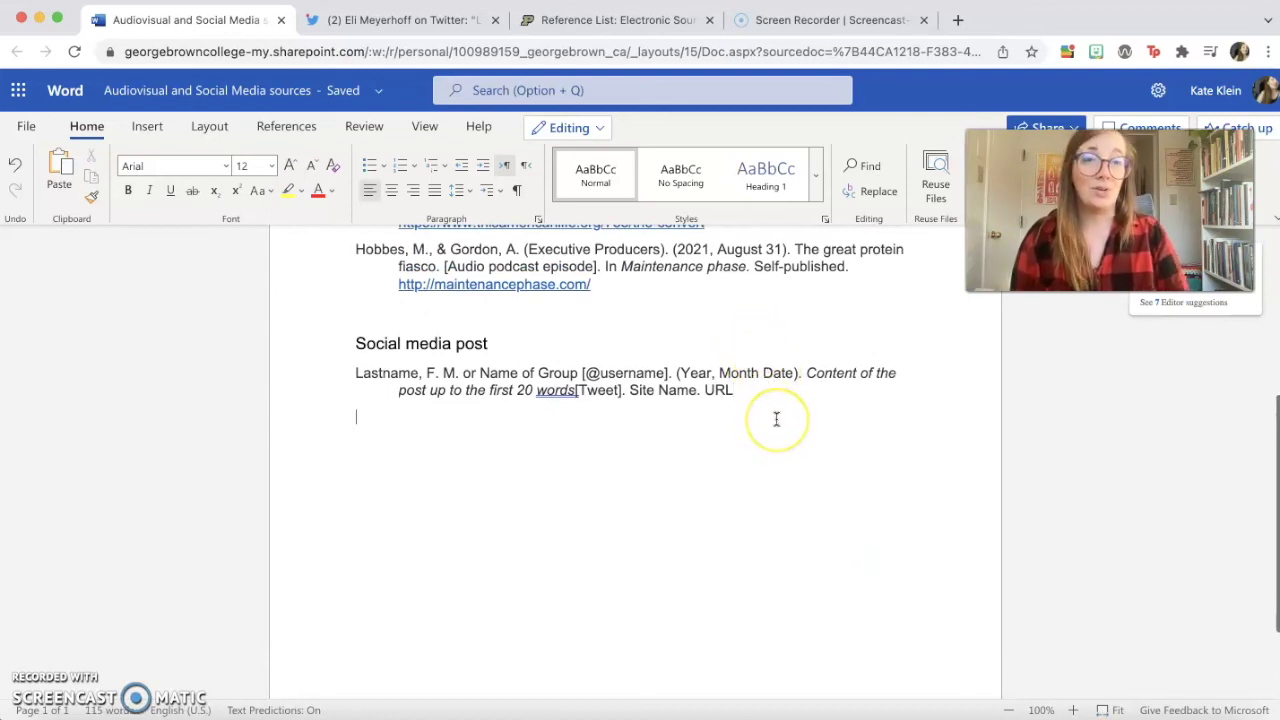
left_click(761, 430)
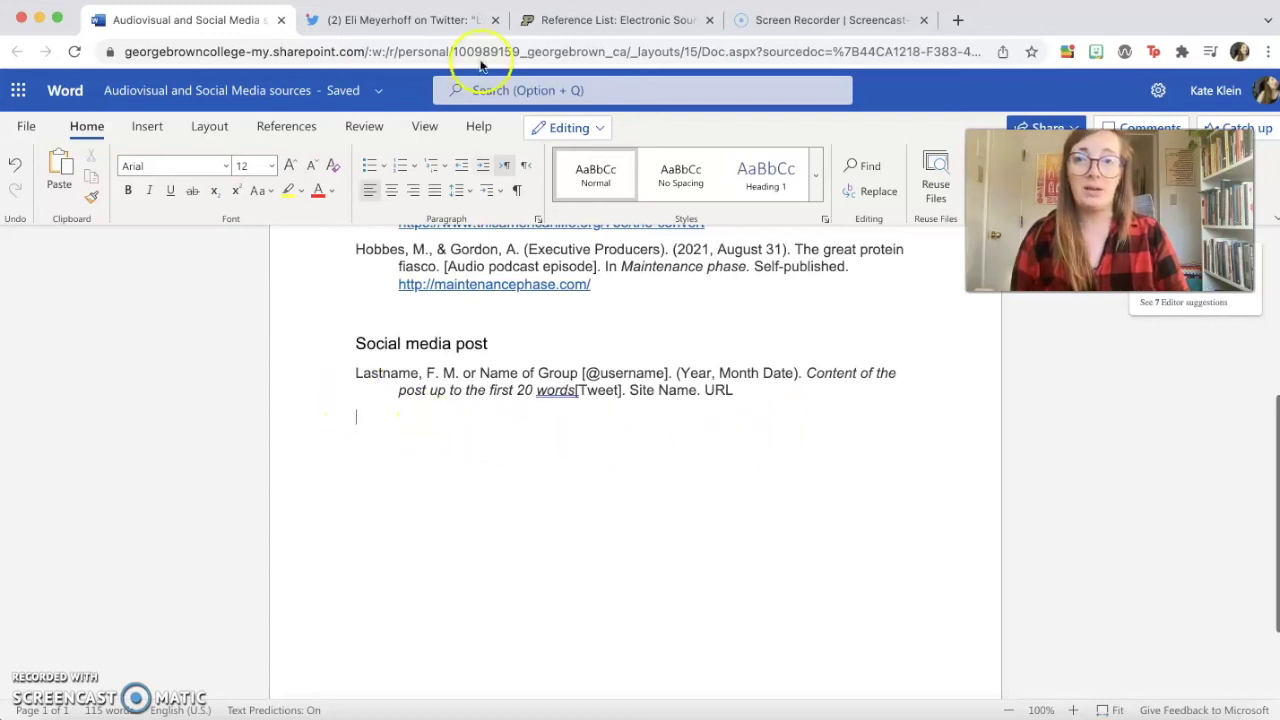
Step: Begin the reference with the author's surname, initial and Twitter handle, checked against the tweet
left_click(417, 21)
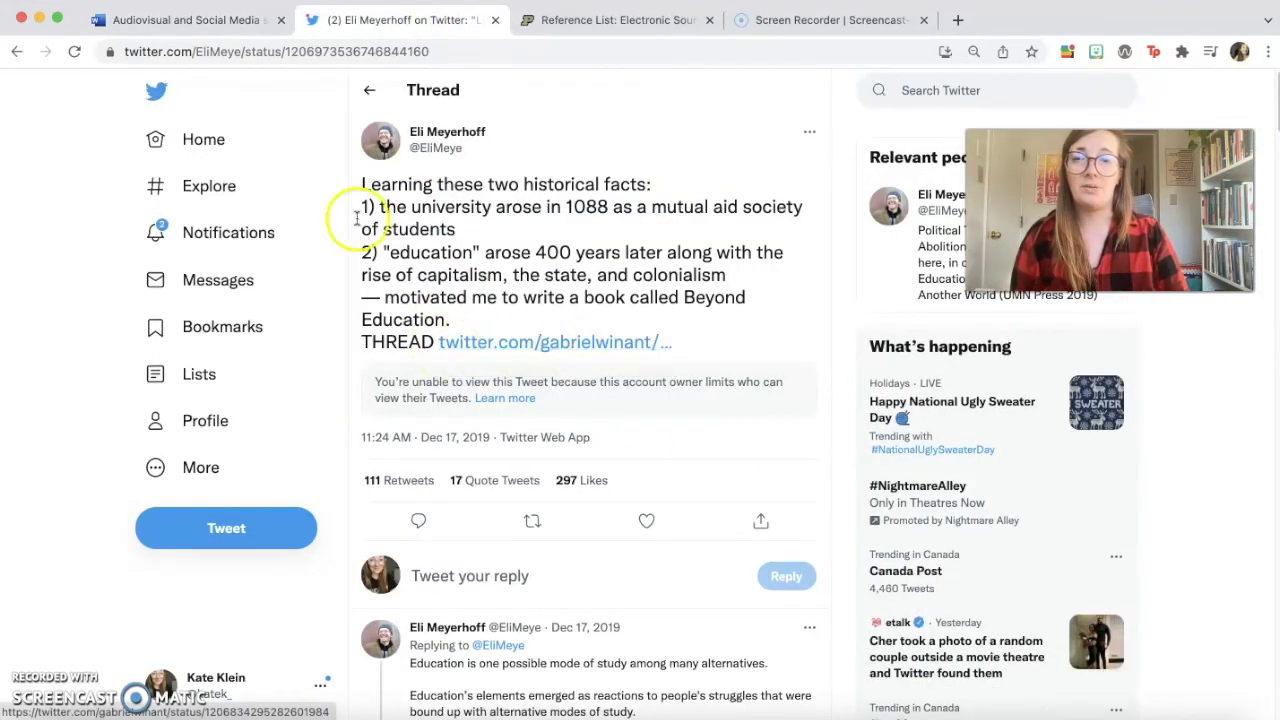
left_click(161, 21)
type("Meyerhoff, E. [")
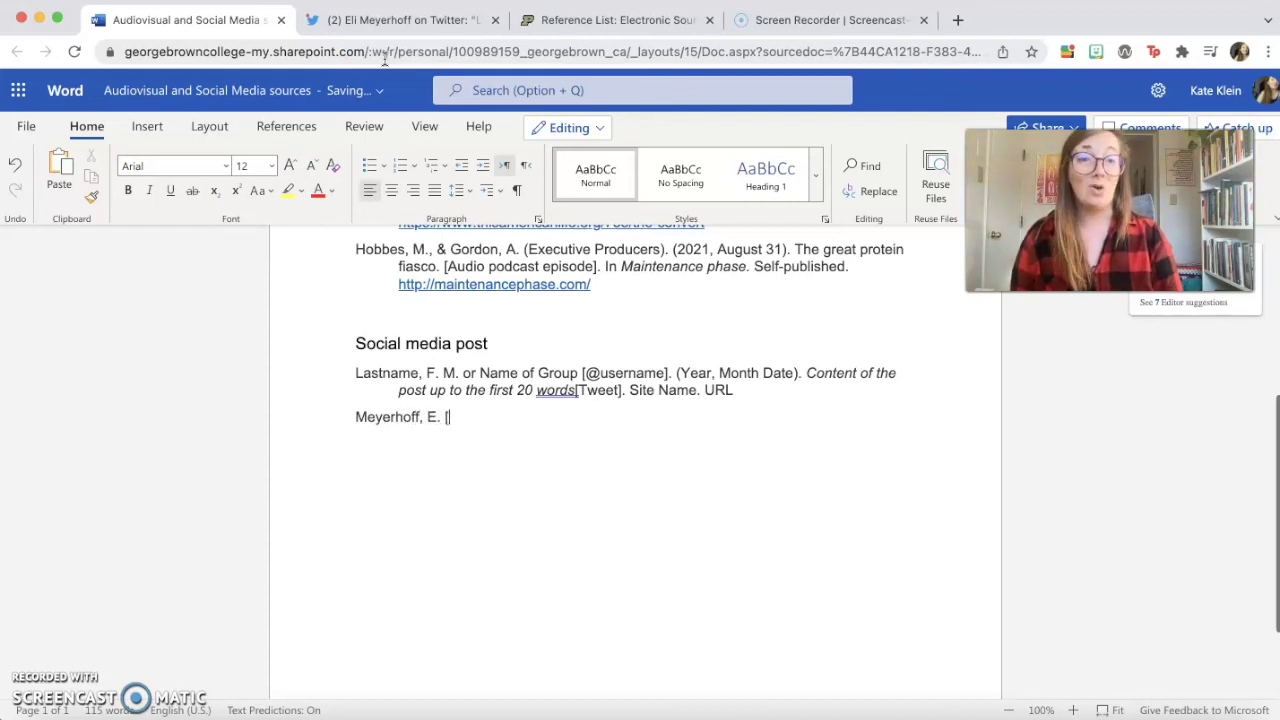
left_click(400, 20)
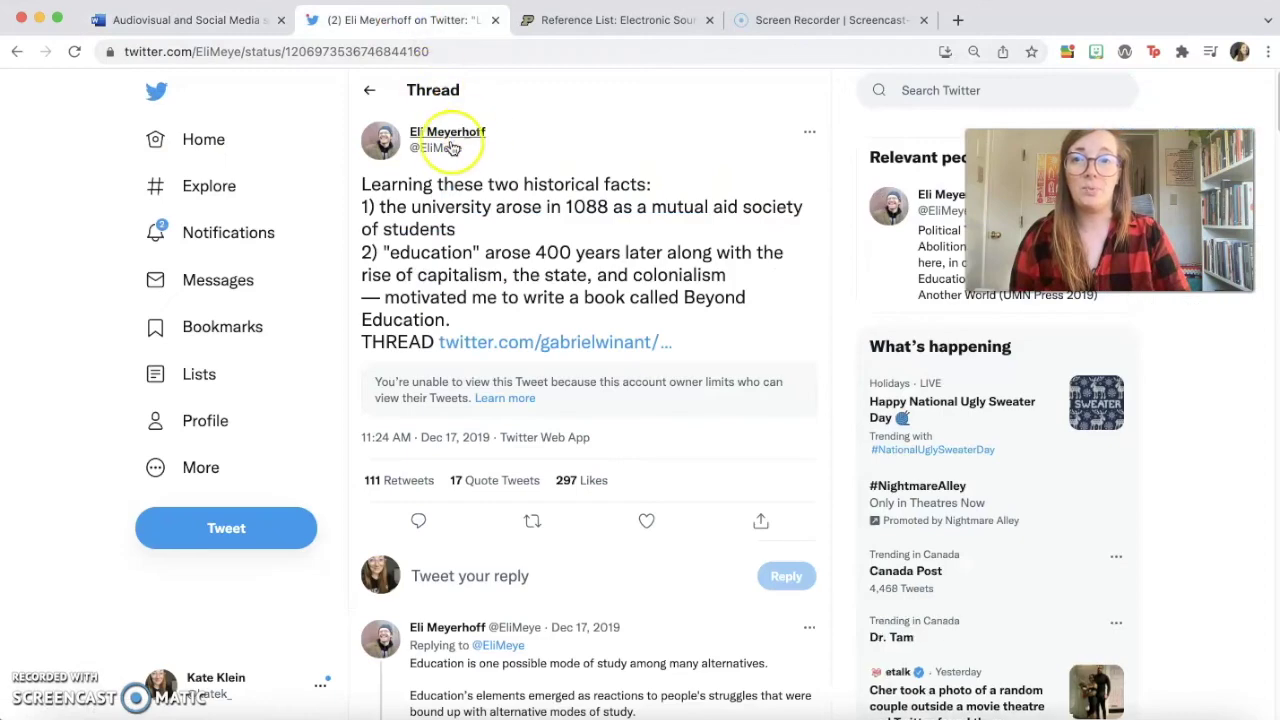
mouse_move(447, 152)
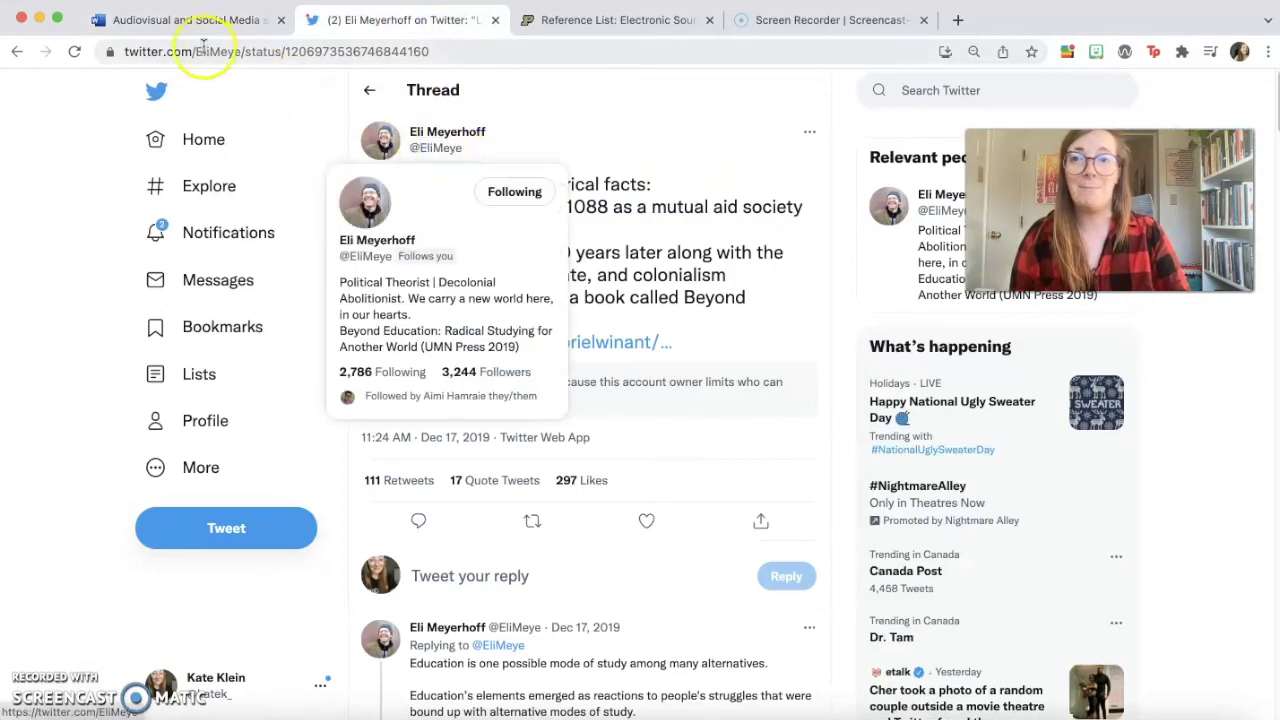
left_click(186, 22)
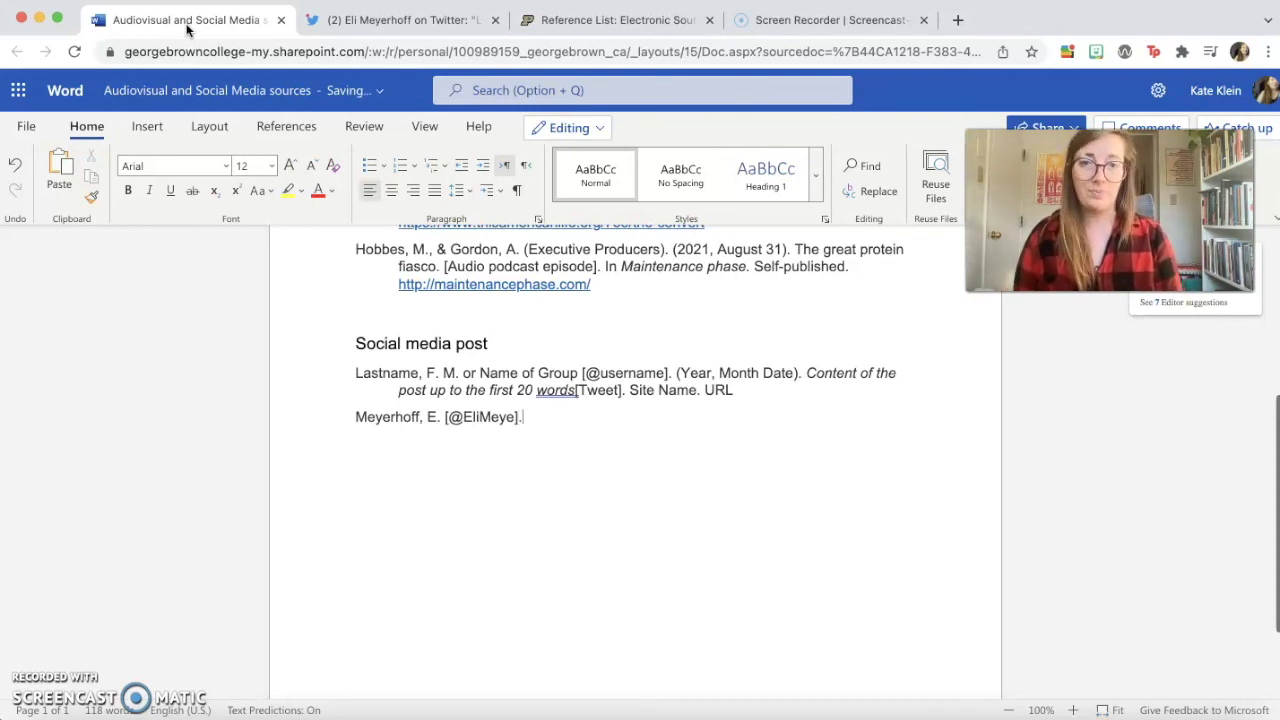
Step: Add the date (2019, December 17). after verifying it on the tweet
left_click(380, 16)
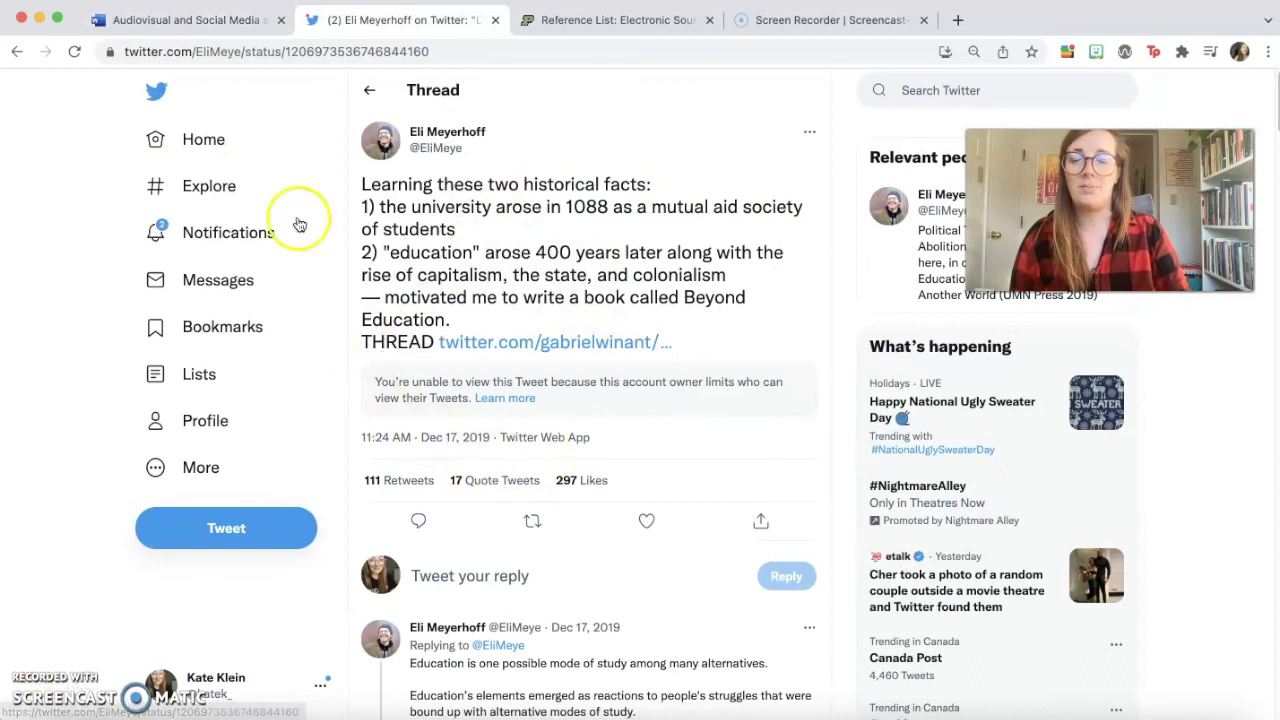
left_click(201, 21)
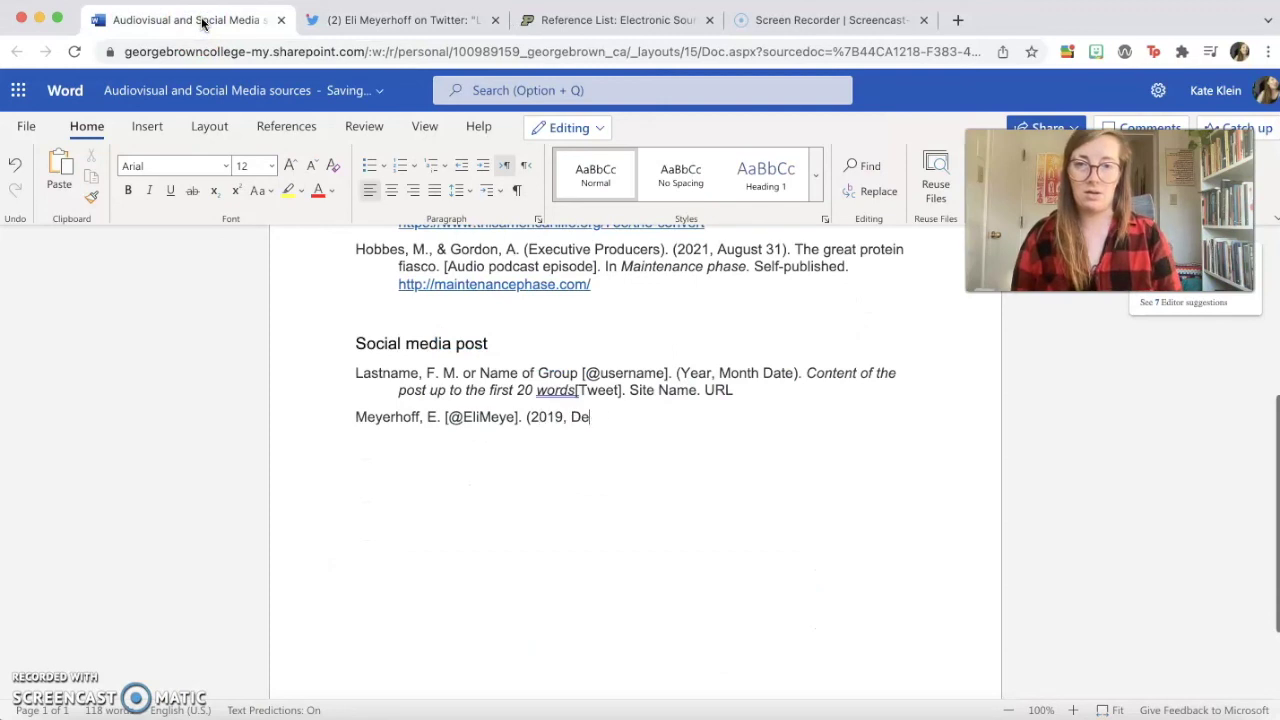
left_click(402, 20)
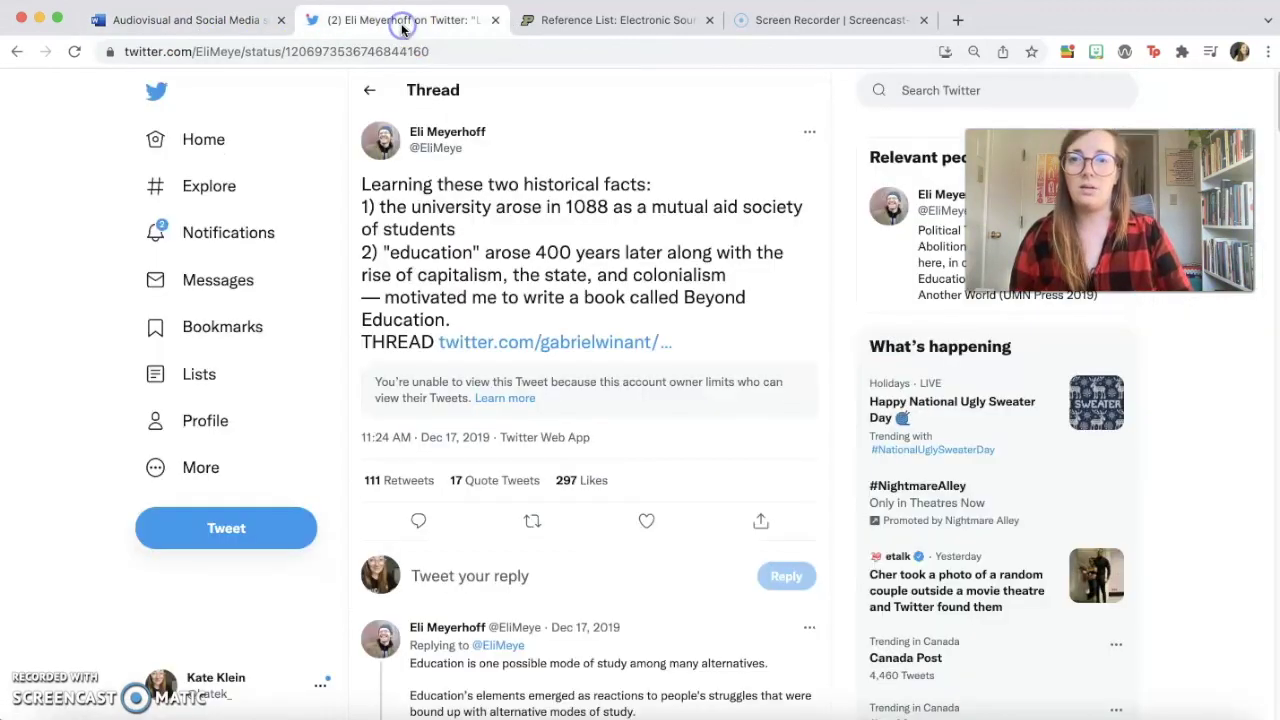
left_click(201, 19)
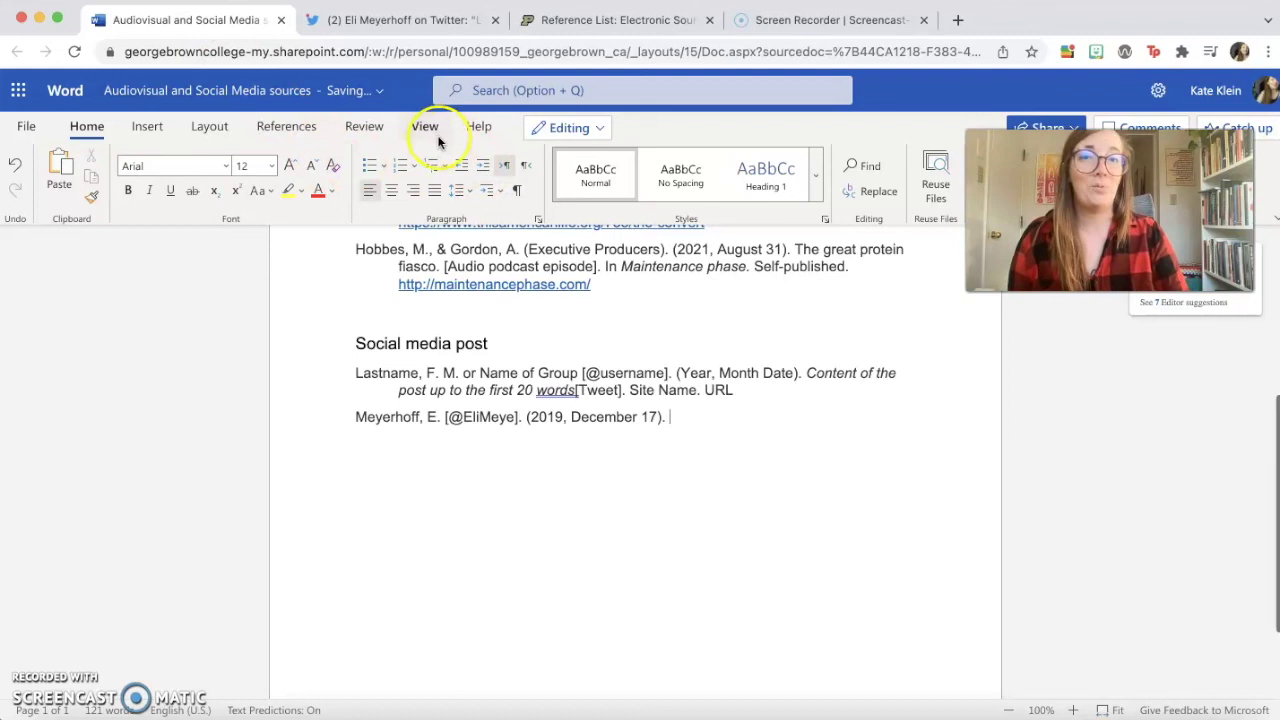
left_click(410, 19)
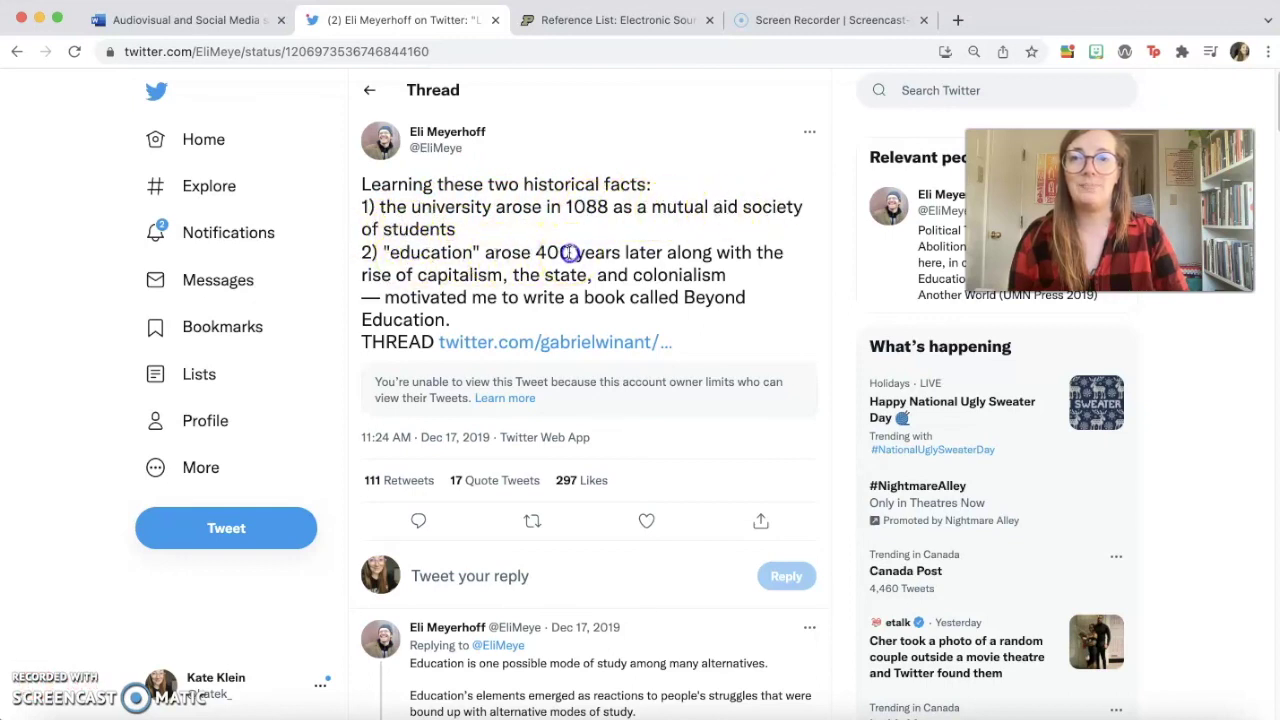
Step: Copy the tweet's opening words, from 'Learning' to '400', and paste them after the date
left_click_drag(572, 252, 362, 196)
key("super+c")
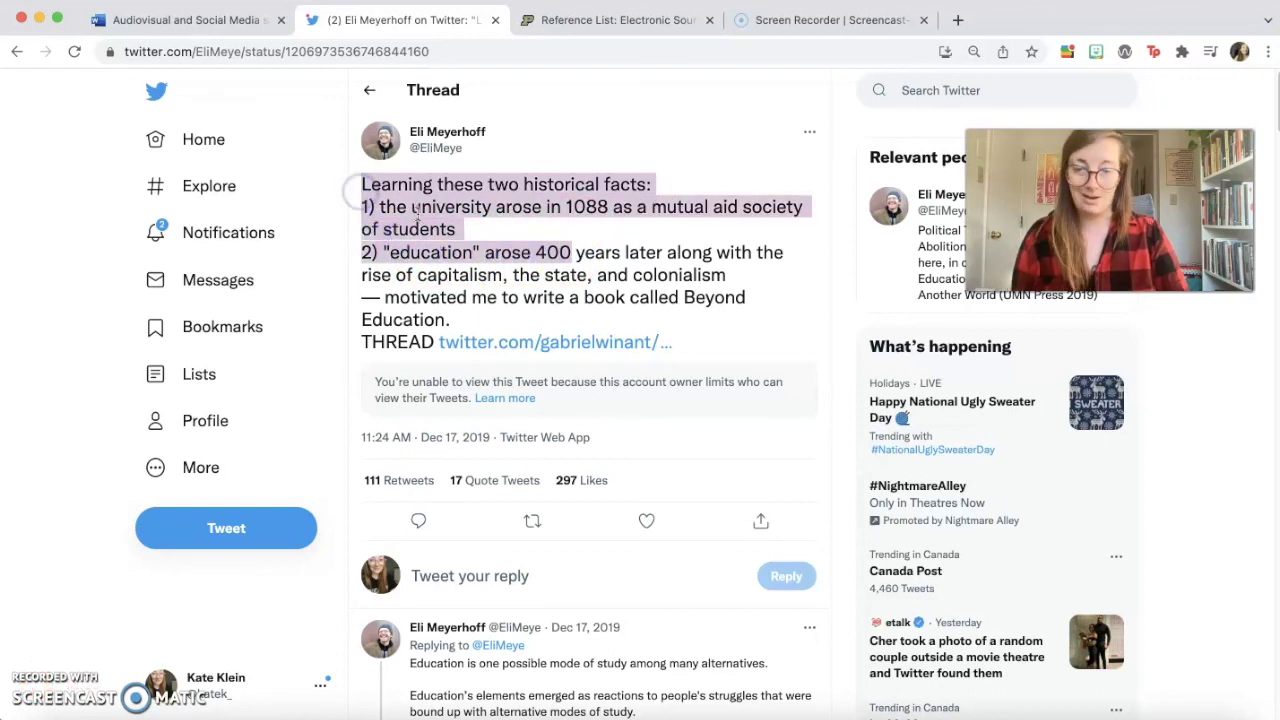
left_click(222, 20)
key("super+v")
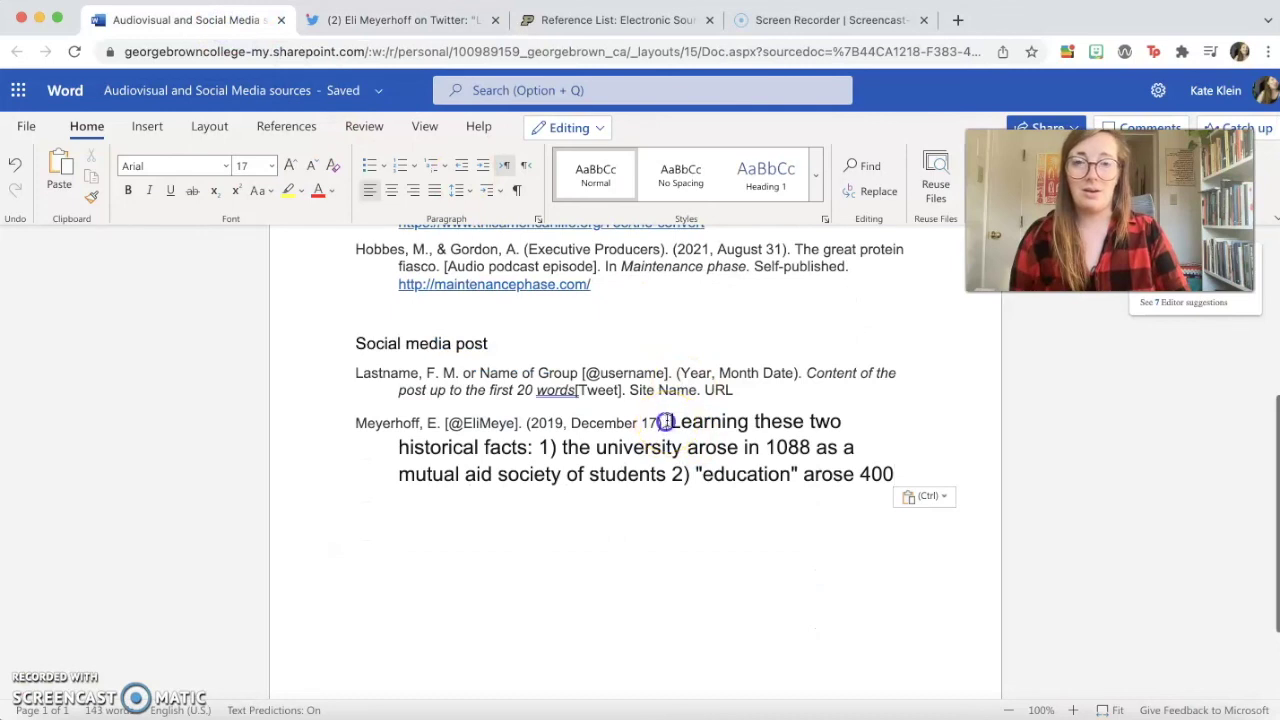
left_click_drag(665, 421, 931, 471)
Step: Format the pasted tweet words as italic 12 pt text
left_click(250, 166)
type("14")
key("Return")
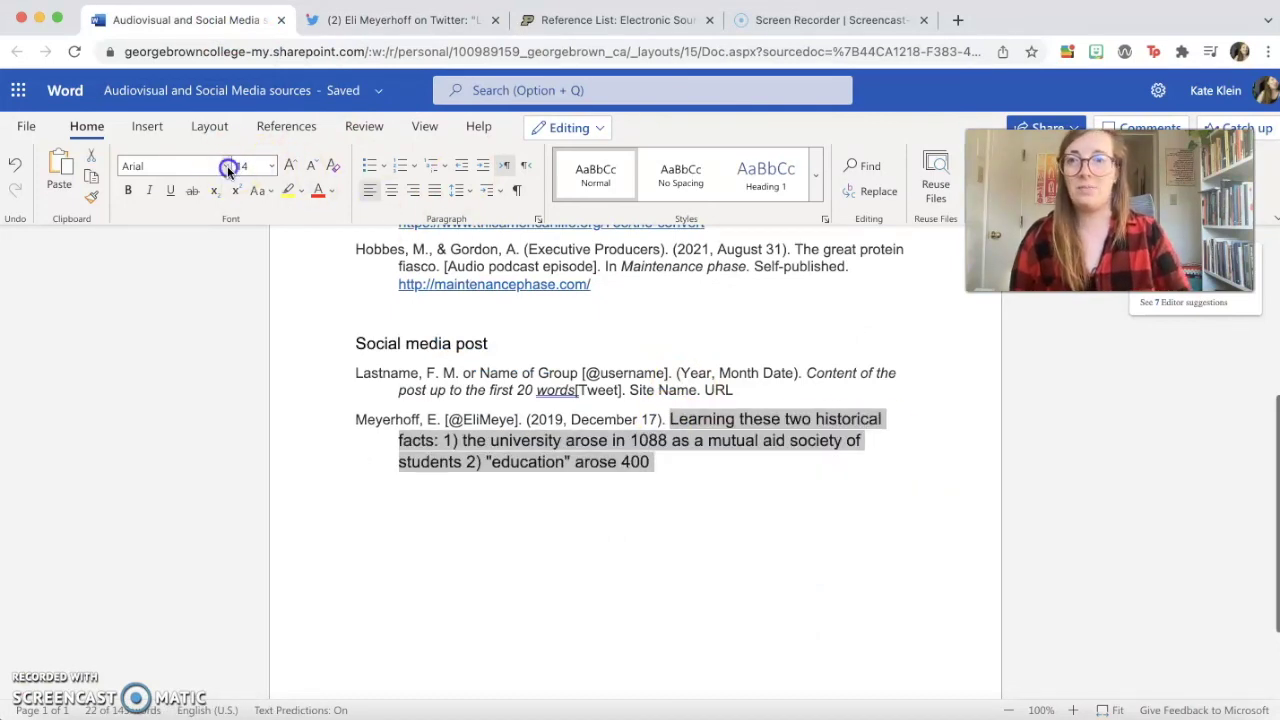
left_click(227, 166)
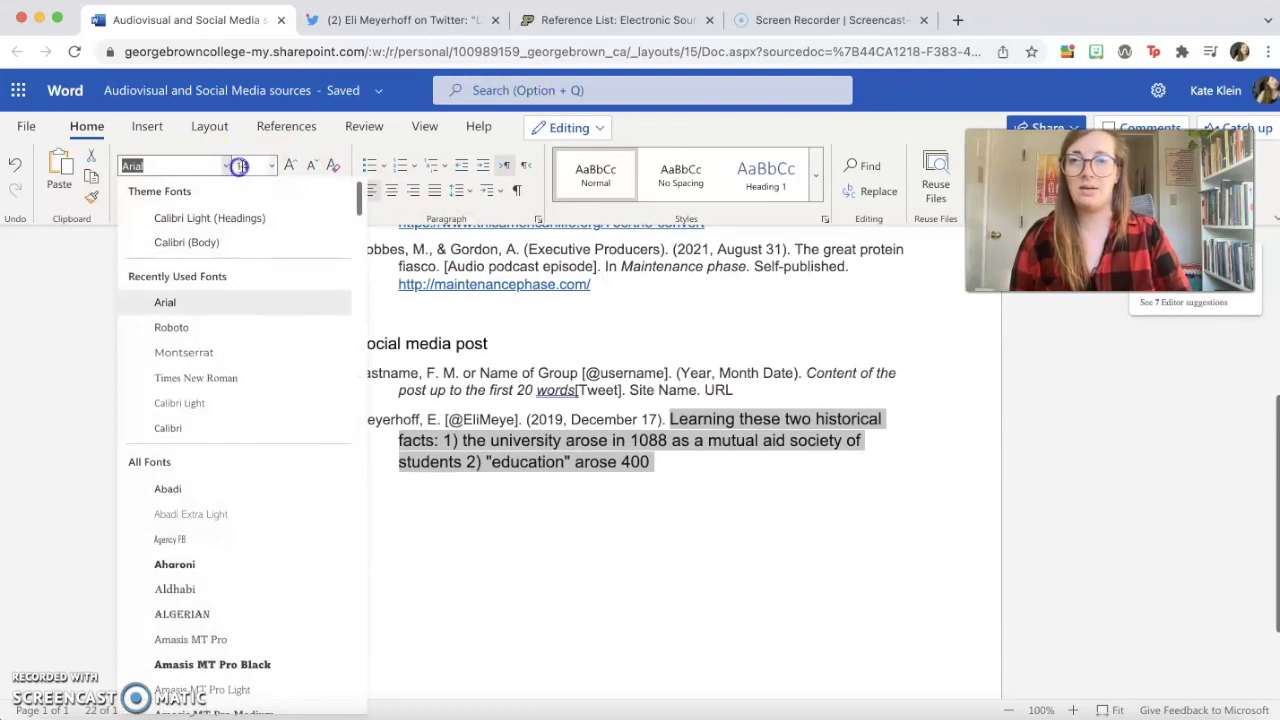
left_click(252, 166)
type("1")
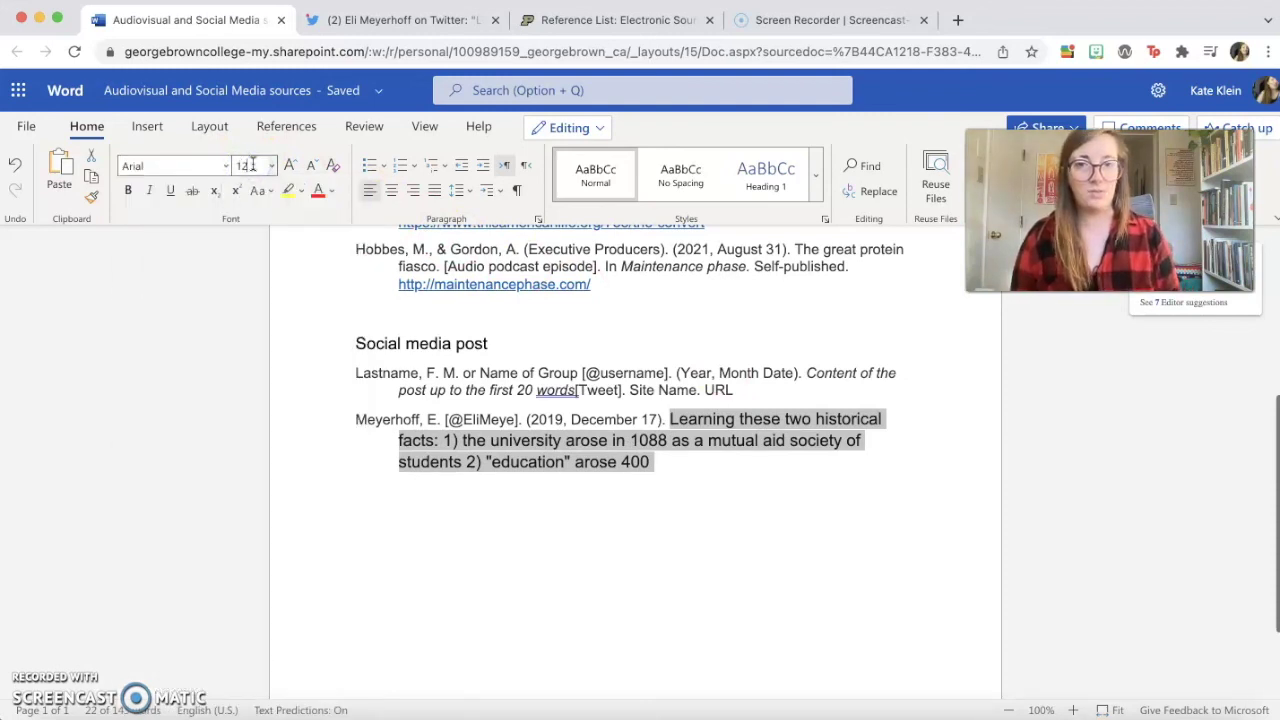
type("2")
key("Return")
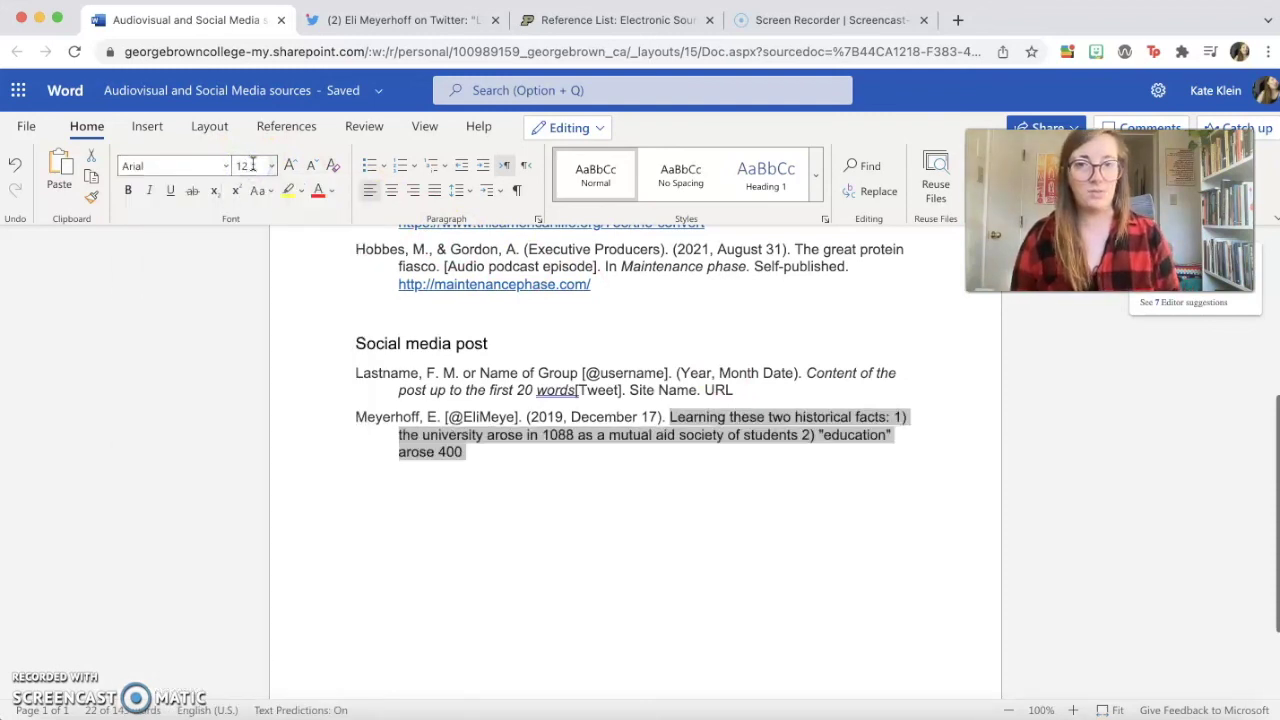
key("super+i")
left_click(770, 486)
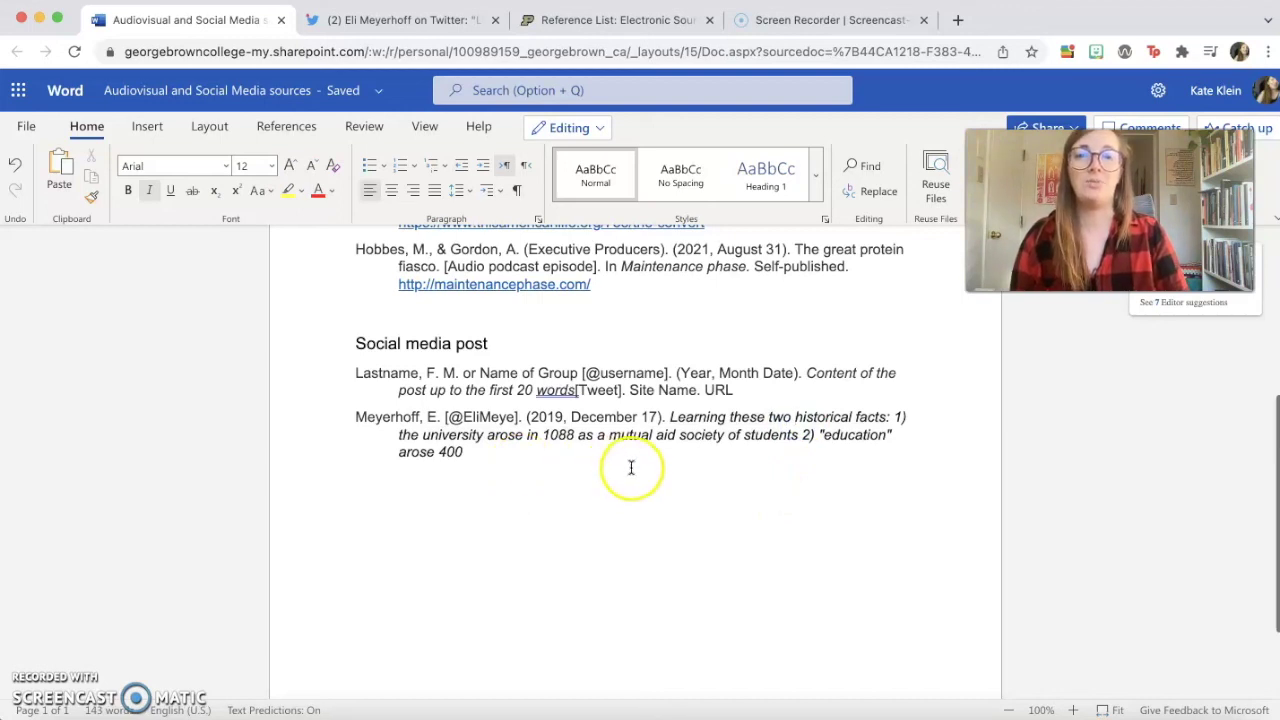
left_click(525, 456)
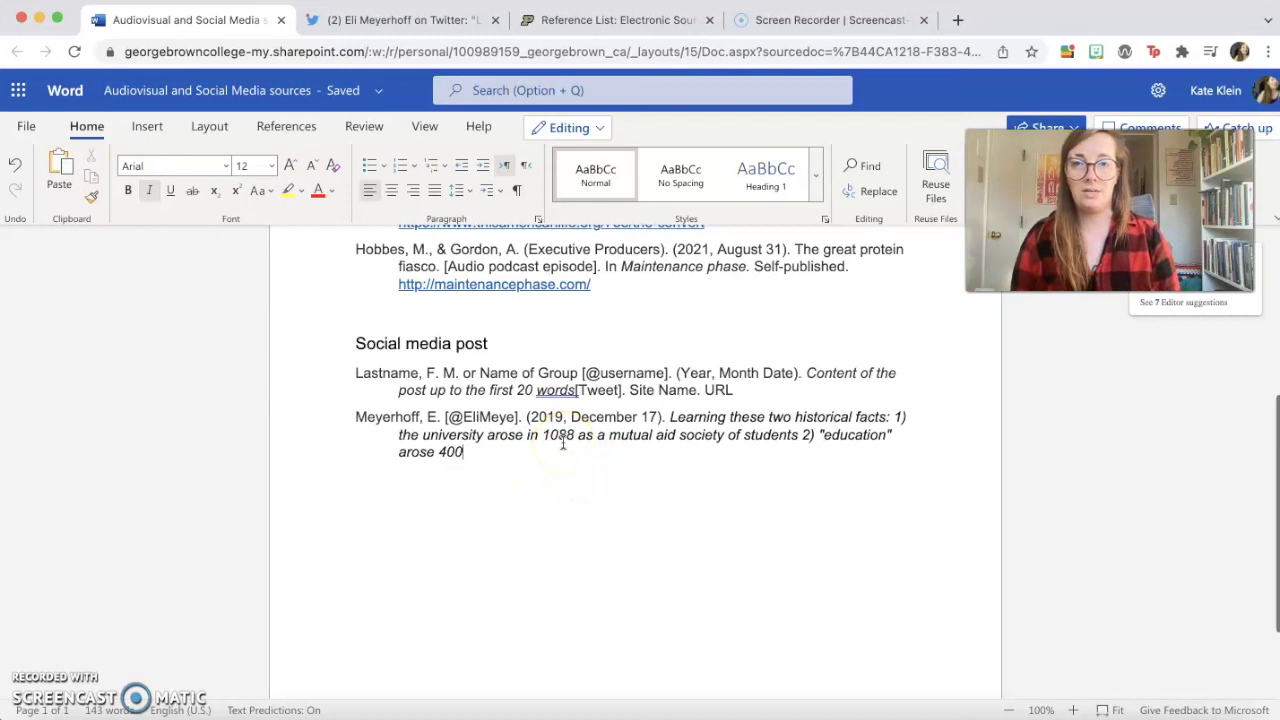
Step: End the tweet reference with '[Tweet]. Twitter.' and the tweet's status-page link
type("[Tweet]. Twitter.")
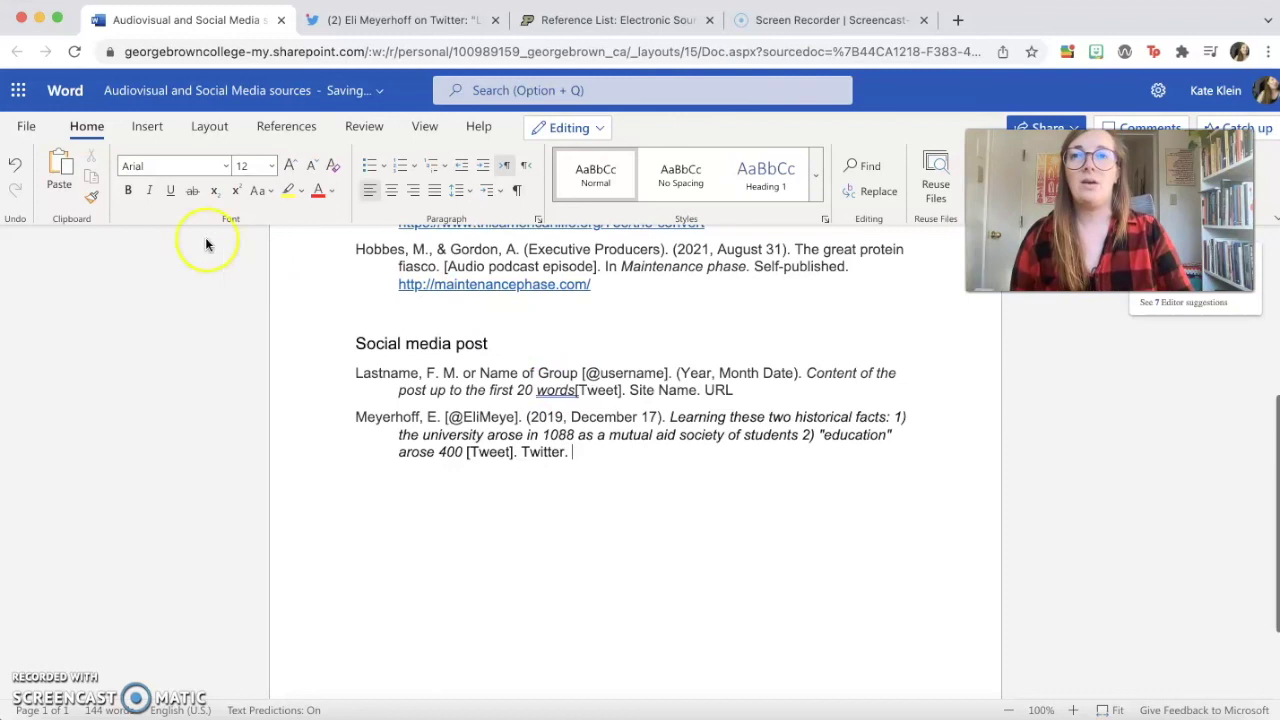
left_click(340, 20)
left_click(337, 51)
key("super+c")
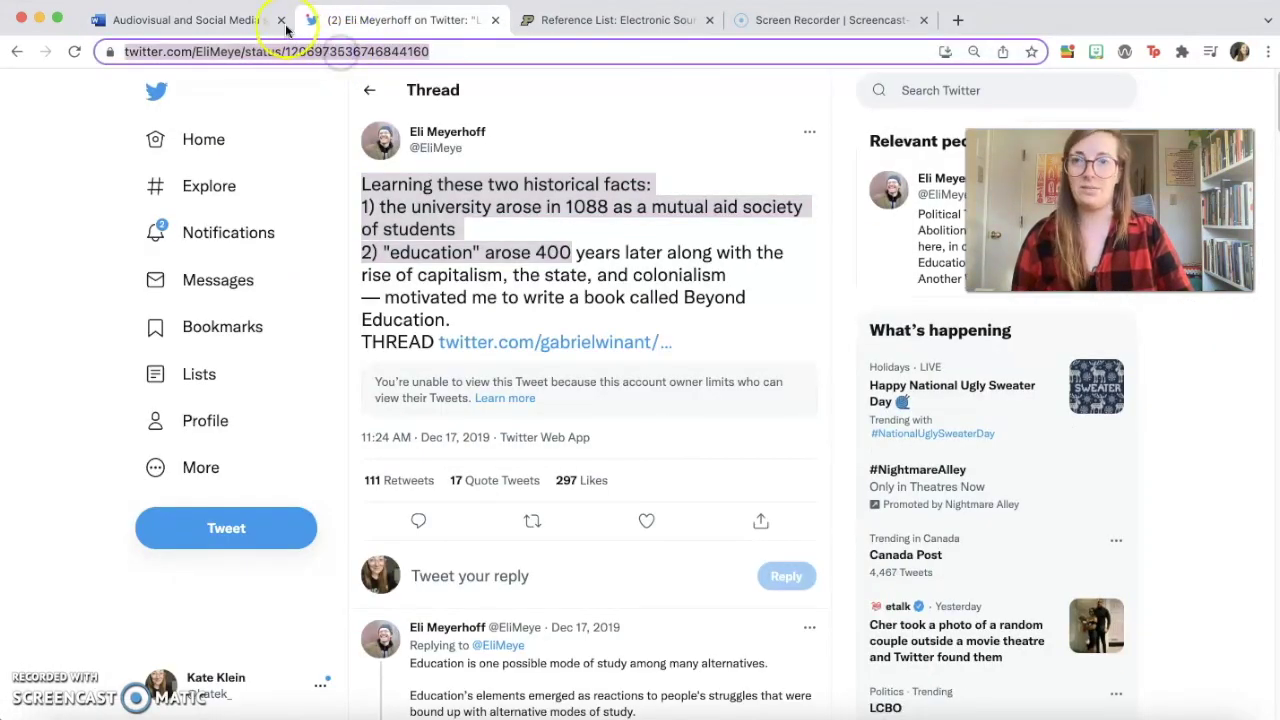
left_click(272, 21)
key("super+v")
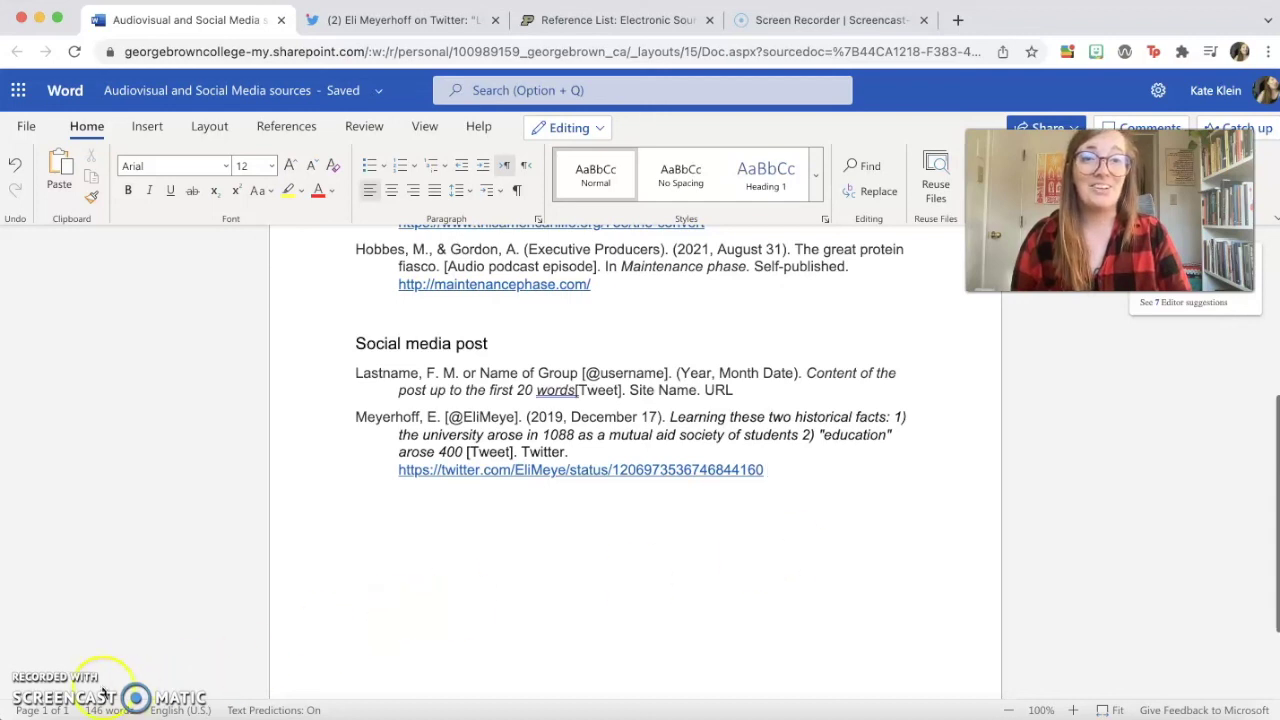
left_click(36, 683)
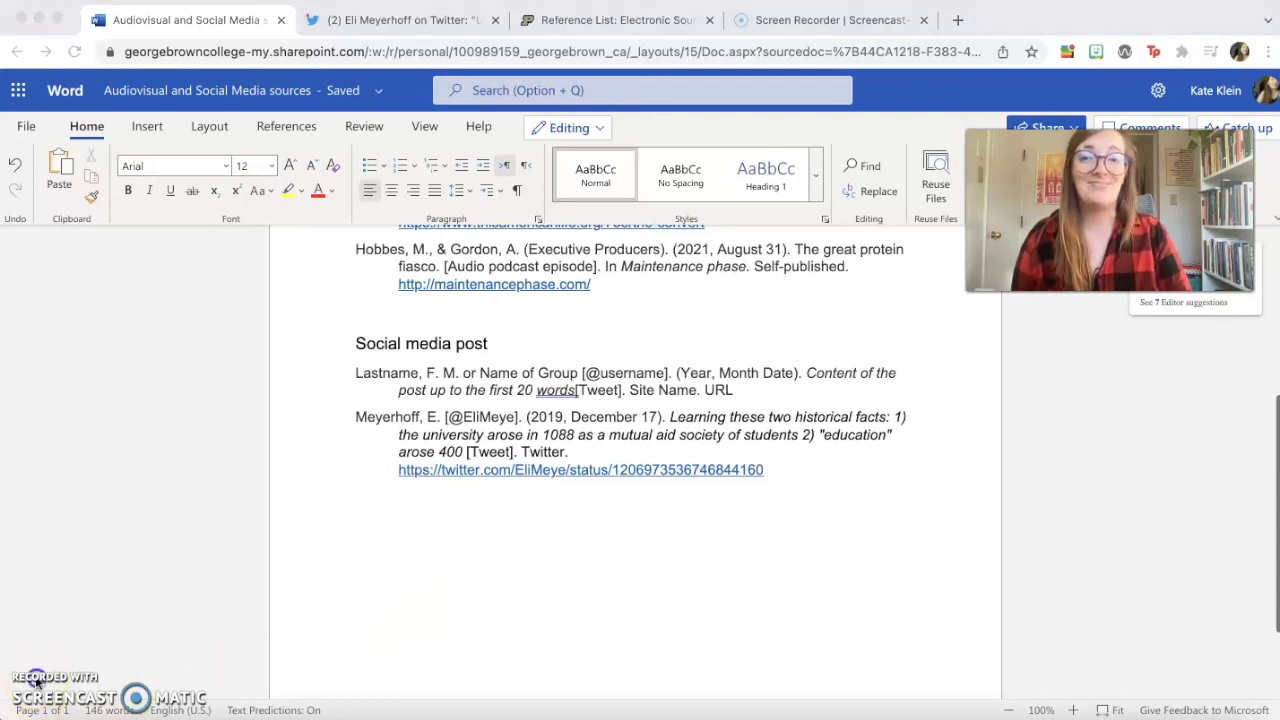